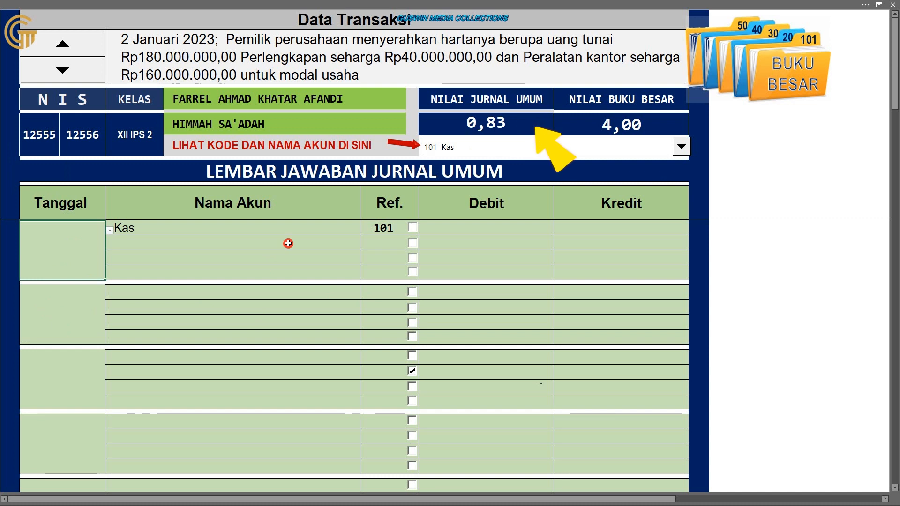
- Reset the journal sheet by clearing the first line's Ref. code, both NIS fields and the ticked posting box in the third entry
click(380, 230)
key(Delete)
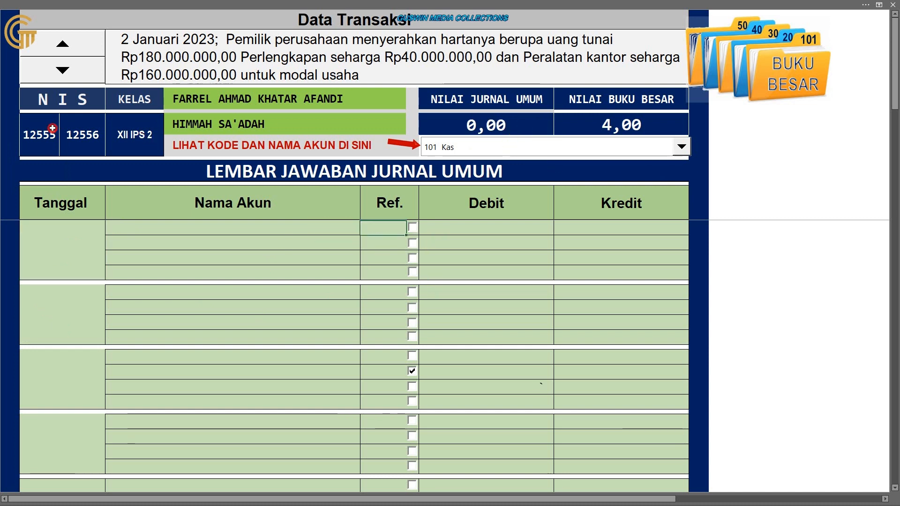
drag(52, 129, 74, 132)
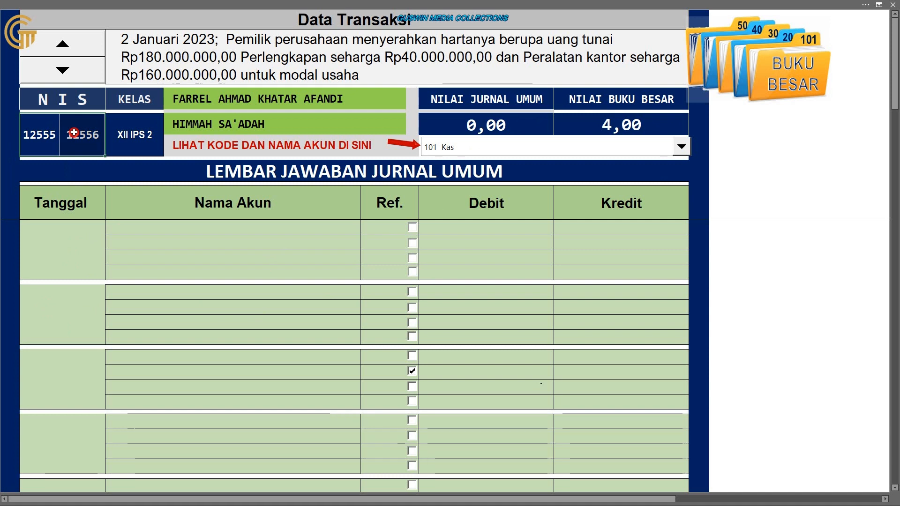
key(Delete)
click(357, 244)
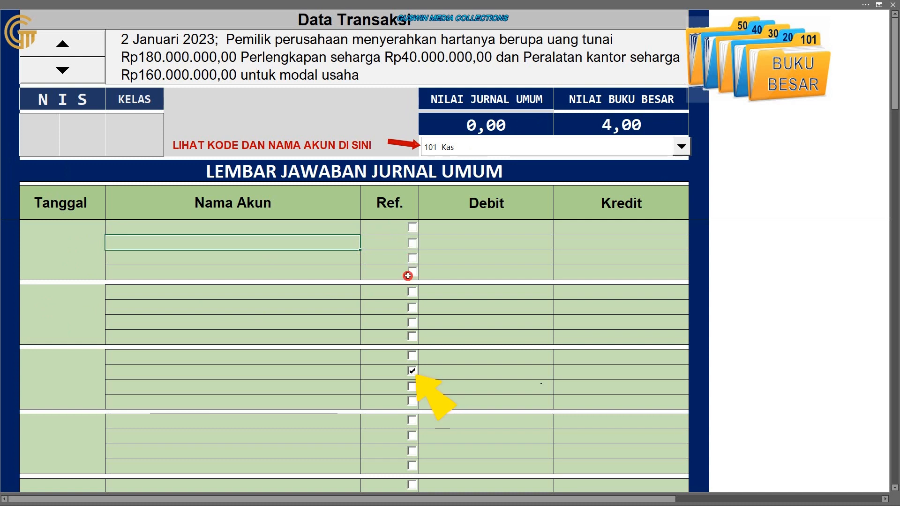
click(411, 370)
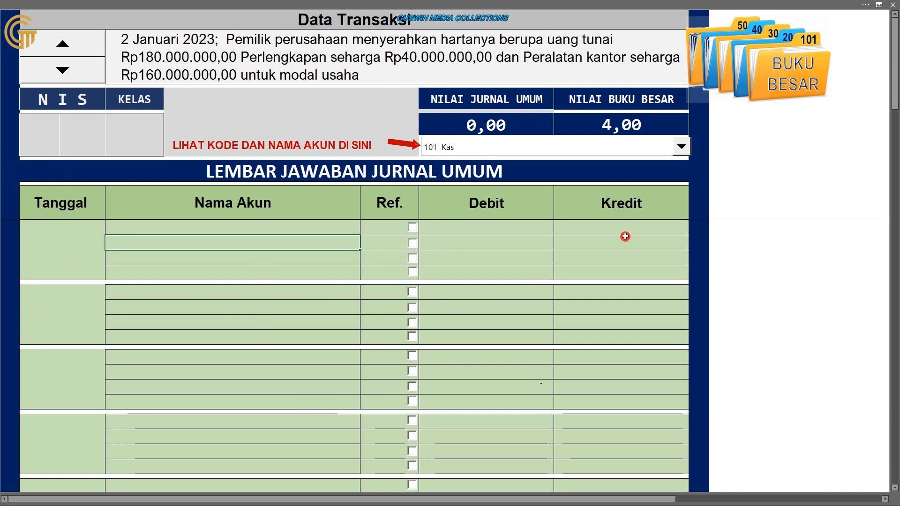
- Look at the Kas general ledger from the journal, return to the journal and back, and open the Neraca Saldo sheet
click(797, 87)
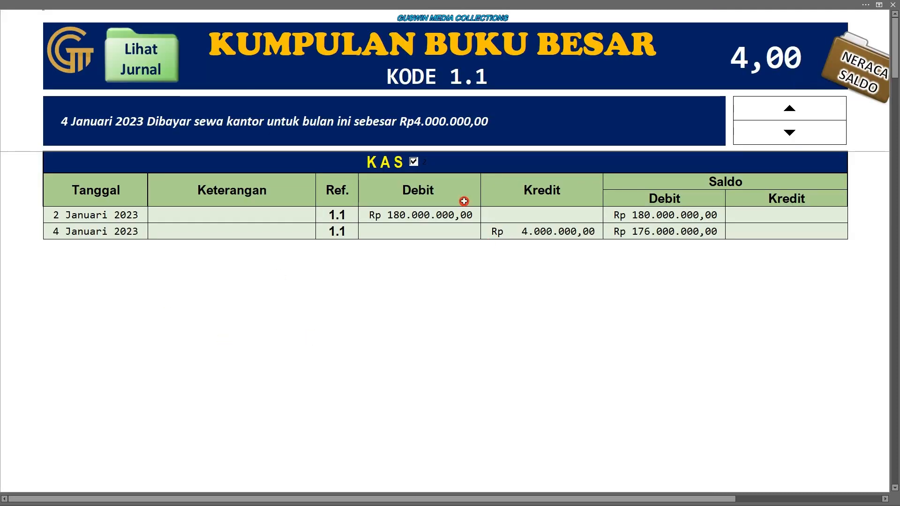
click(134, 68)
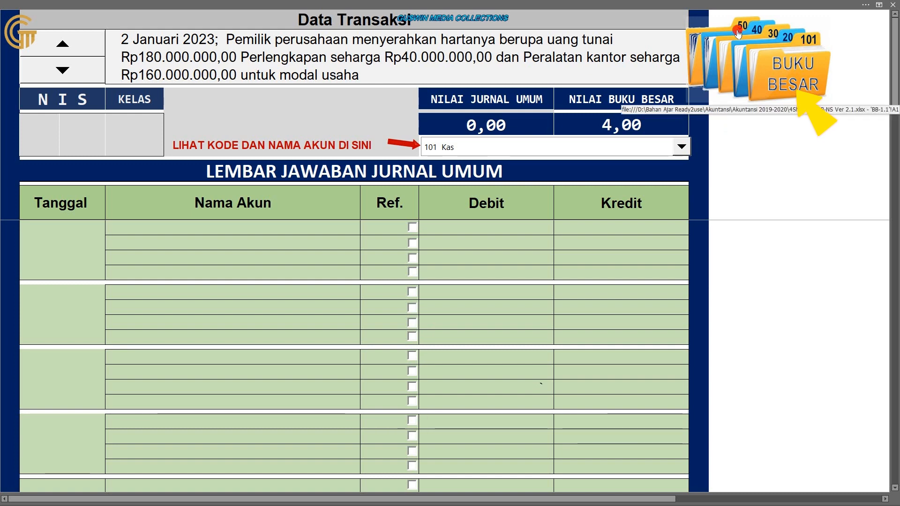
click(776, 77)
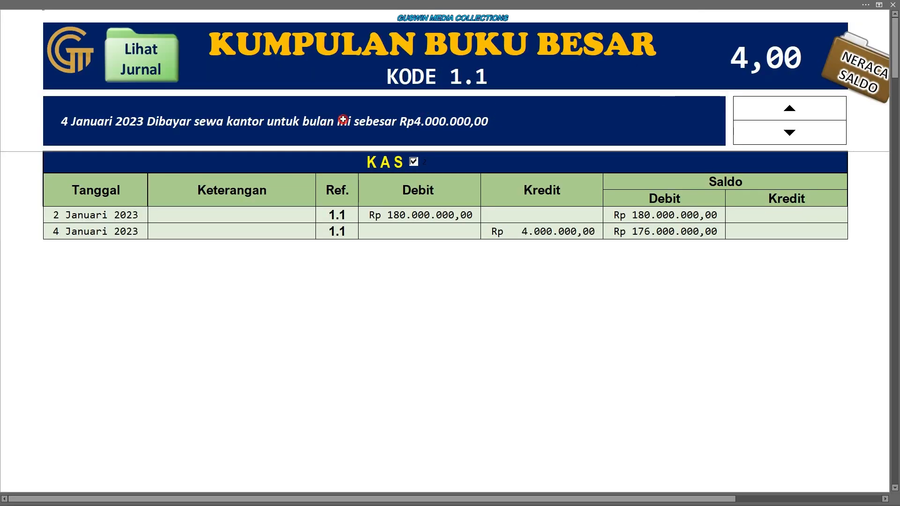
click(846, 70)
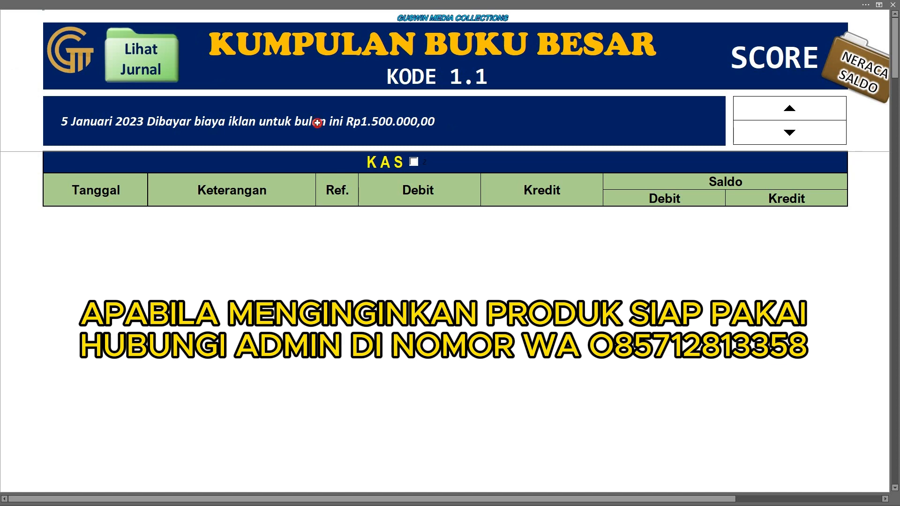
- Tick the 2 Januari Kas line in the journal as posted and date the first Kas ledger row 2 Januari 2023
click(157, 76)
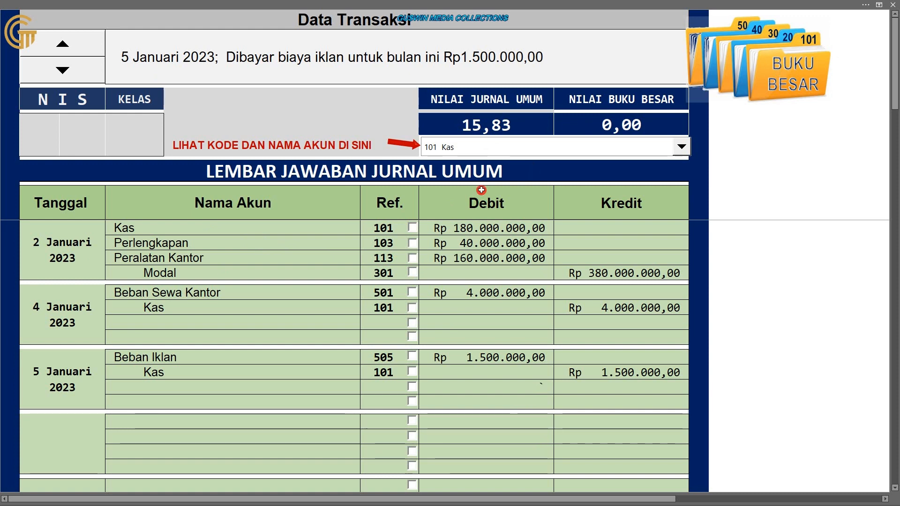
click(412, 230)
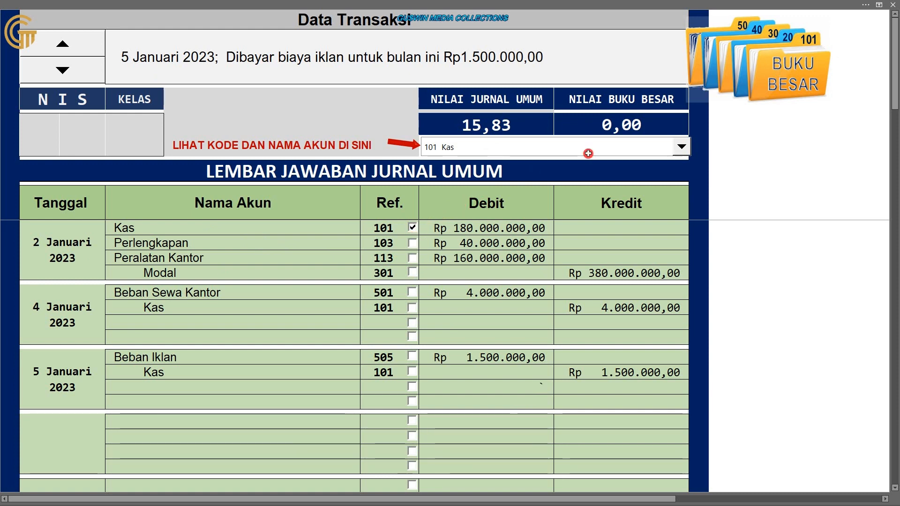
click(783, 76)
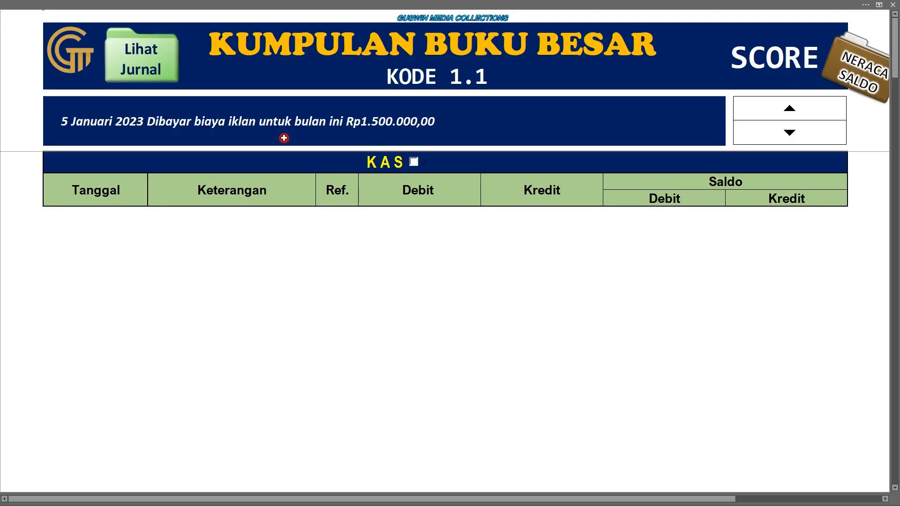
click(113, 215)
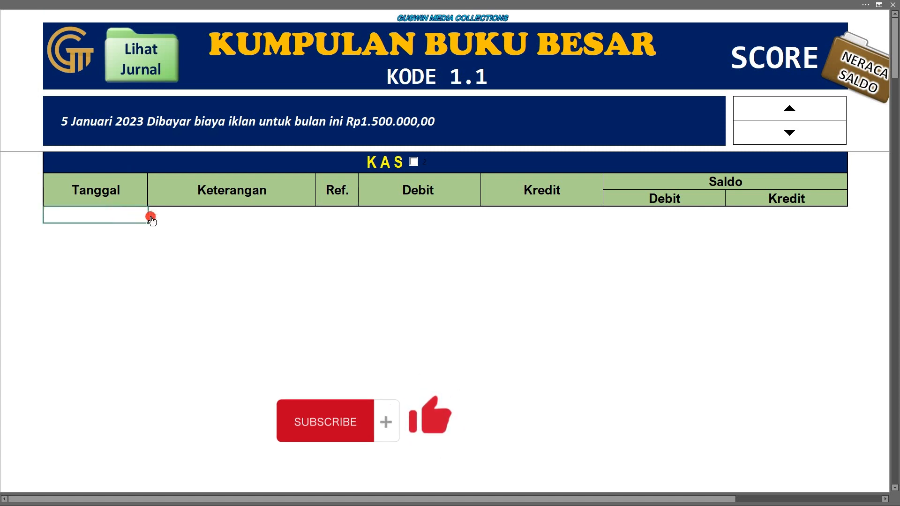
click(151, 218)
click(119, 227)
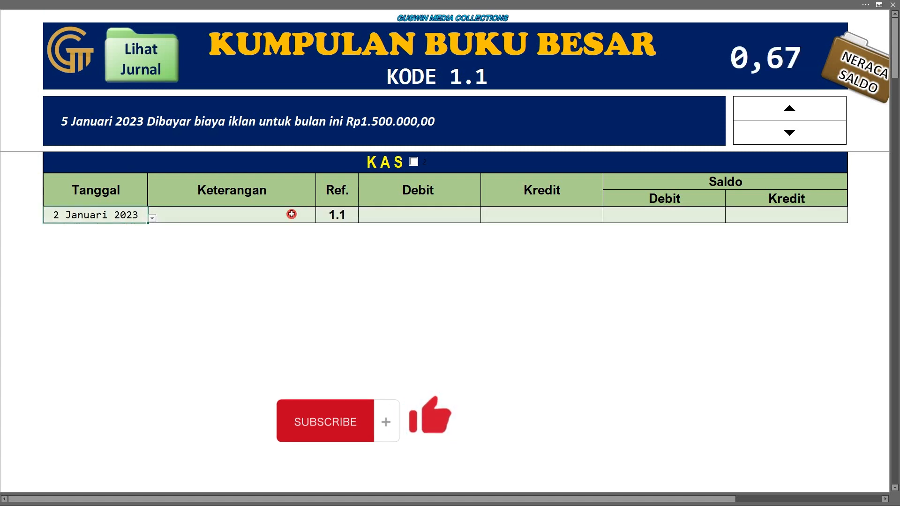
- Check the Kas amount in the journal and enter 180000000 as the debit of the 2 Januari 2023 Kas ledger row
click(423, 216)
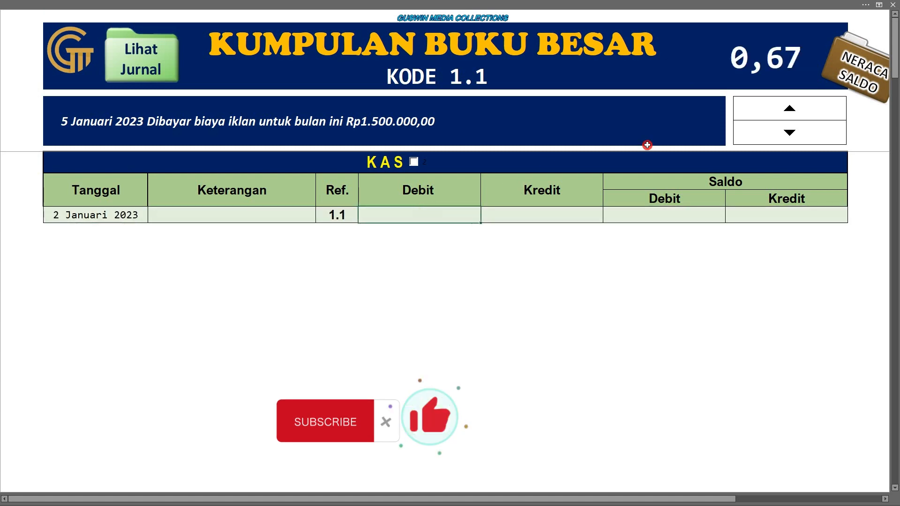
click(138, 48)
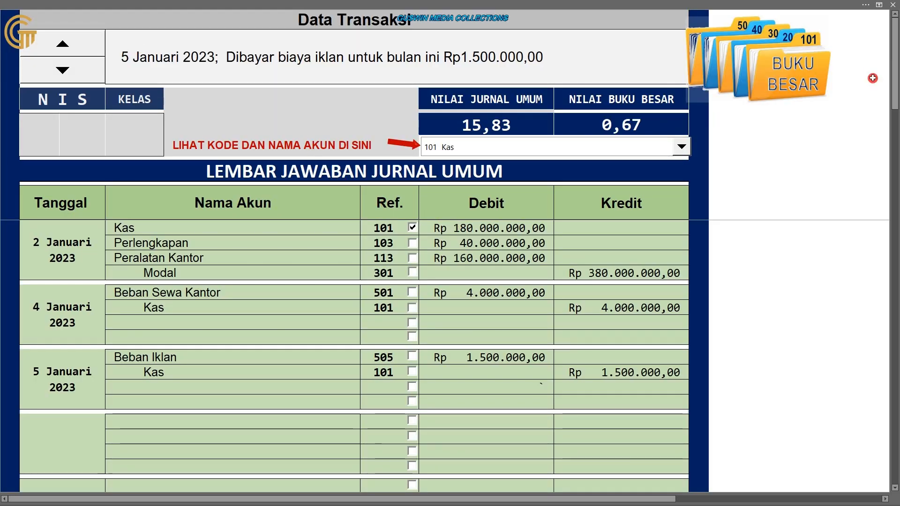
click(815, 77)
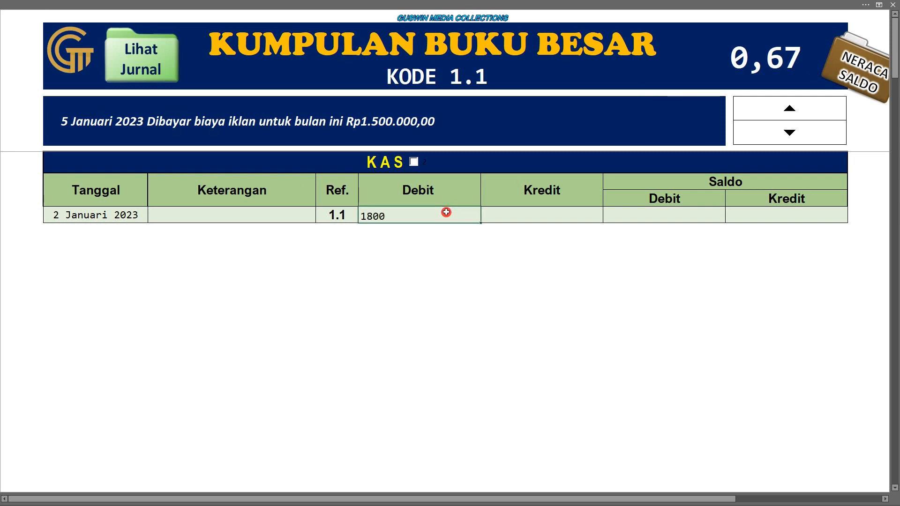
click(446, 212)
text(180000000)
key(Return)
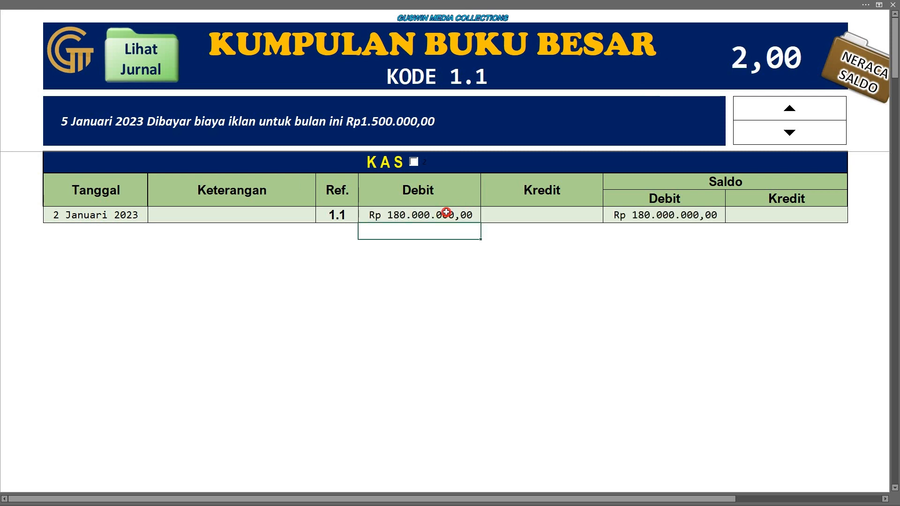
- Tick the 4 Januari Kas line in the journal as posted and add a Kas ledger row dated 4 Januari 2023
click(155, 72)
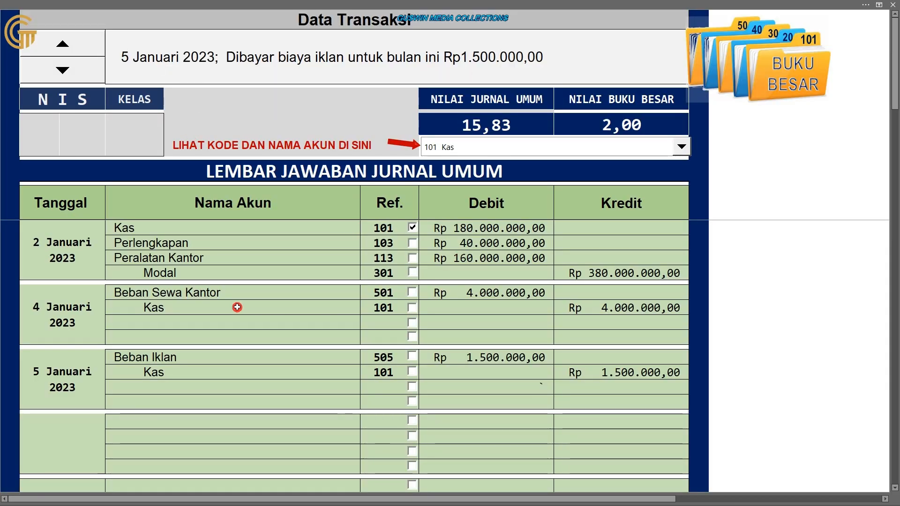
click(412, 309)
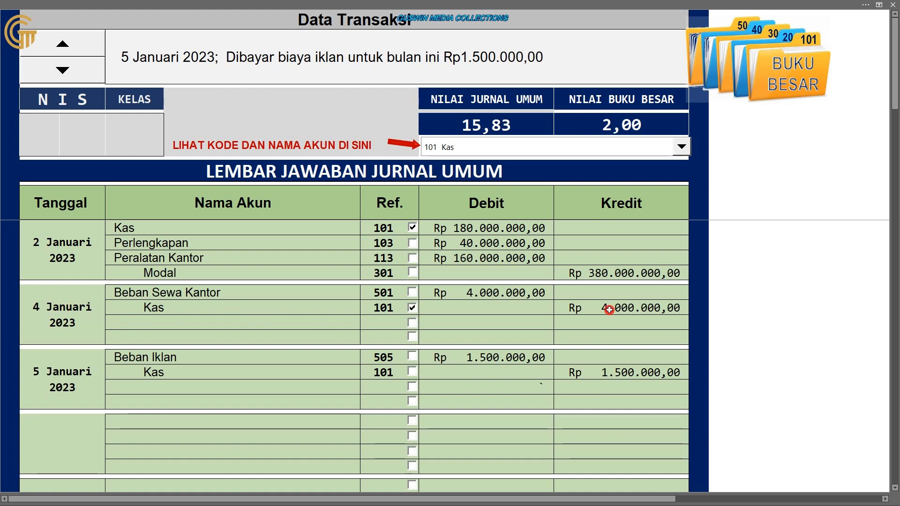
click(621, 131)
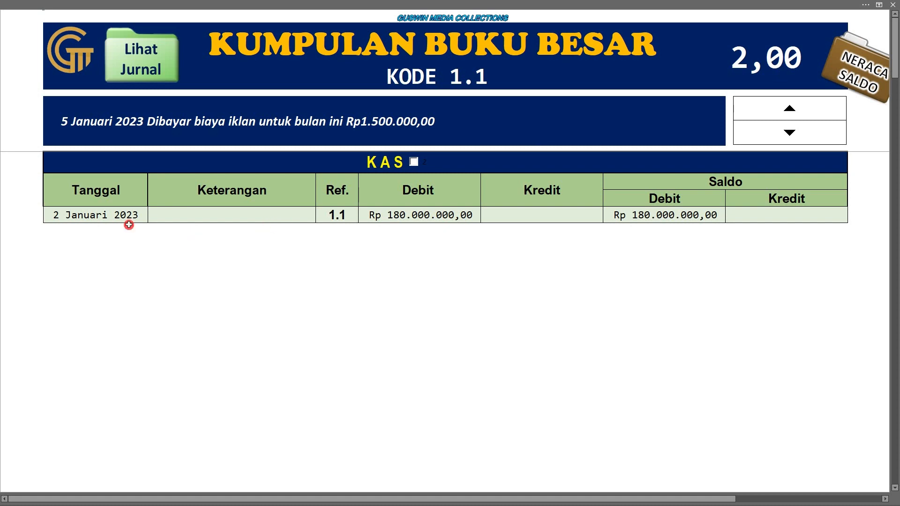
click(113, 230)
click(152, 235)
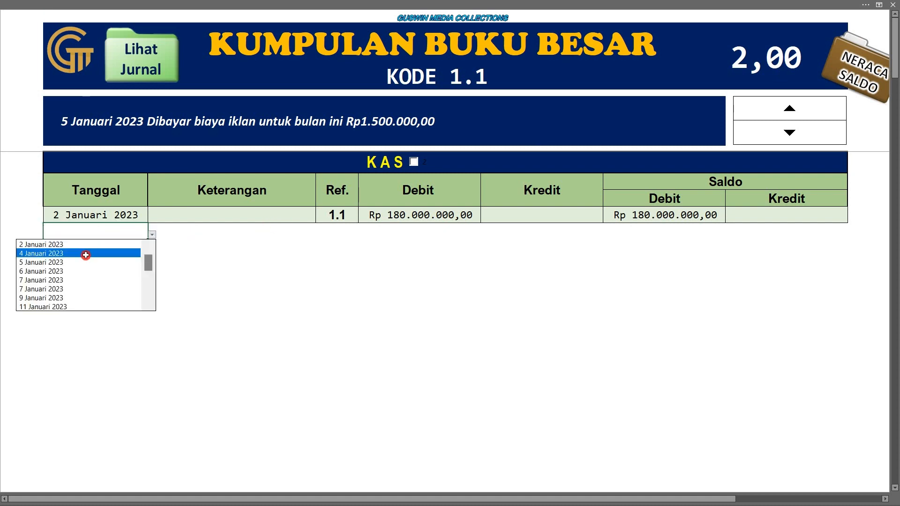
click(85, 257)
- Enter 4000000 as the credit of the 4 Januari 2023 Kas ledger row
click(519, 230)
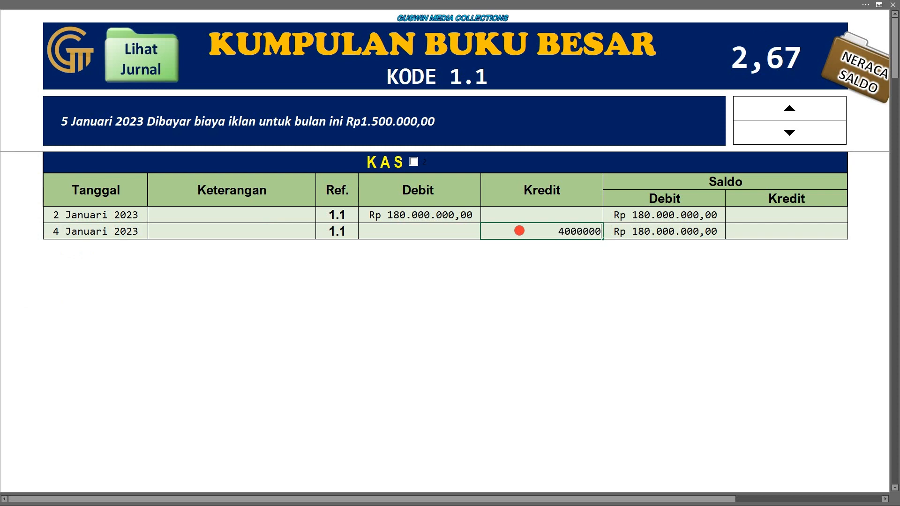
text(4000000)
click(530, 287)
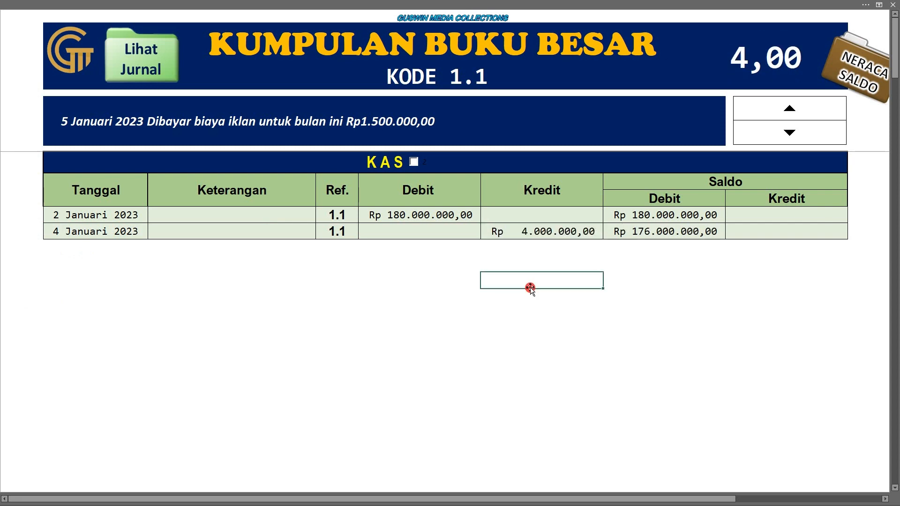
- Tick the 5 Januari Kas line in the journal as posted and add a Kas ledger row dated 5 Januari 2023
click(141, 67)
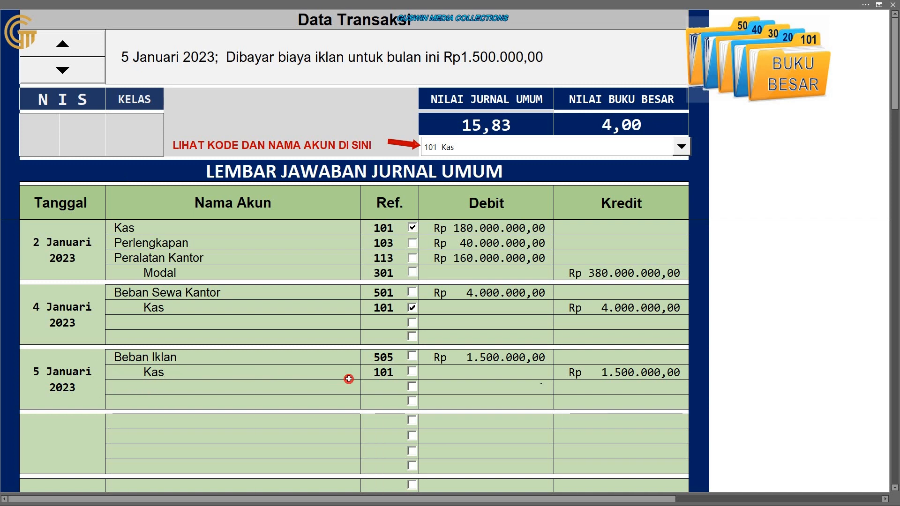
click(411, 373)
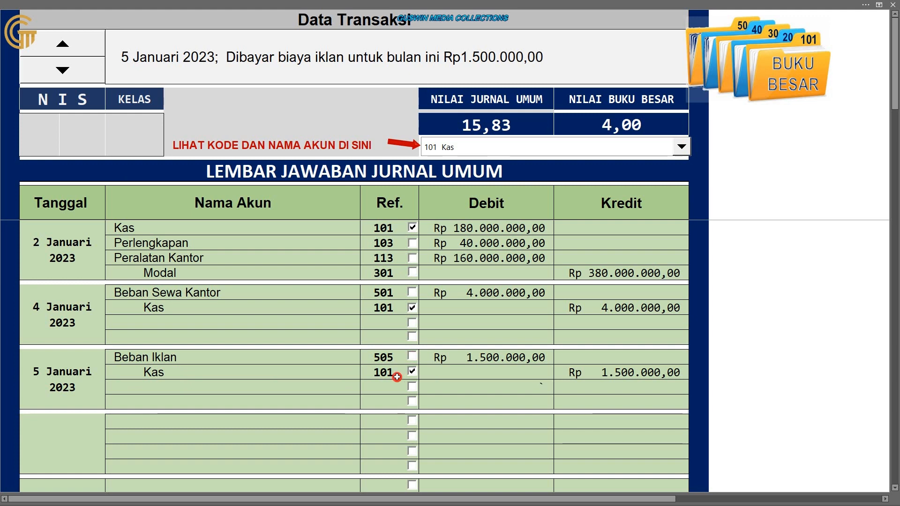
click(763, 88)
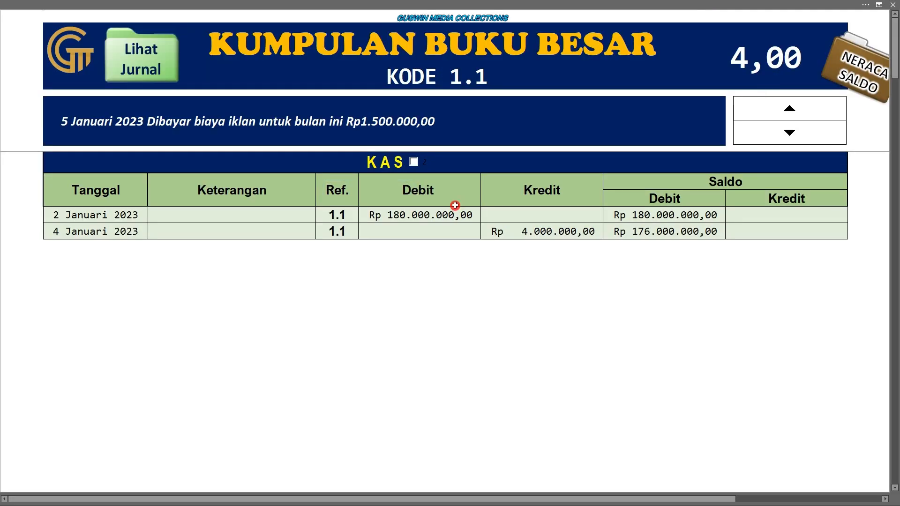
click(145, 246)
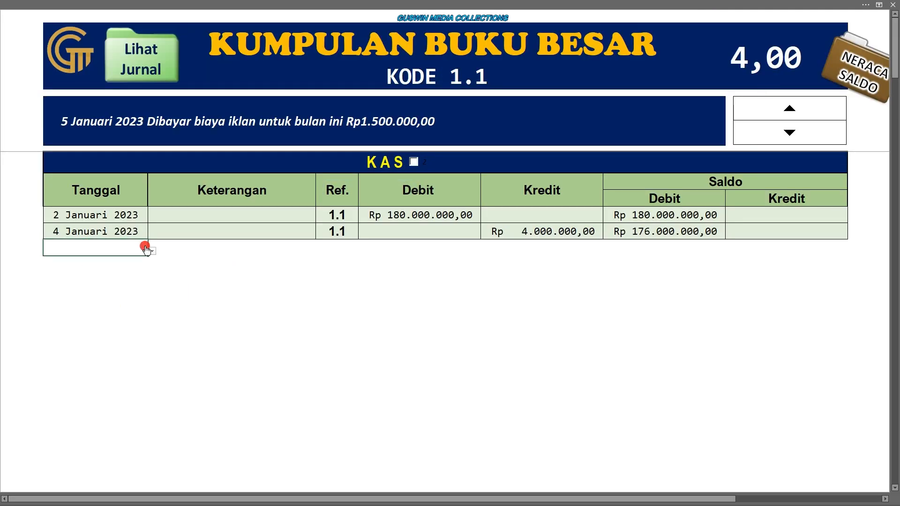
click(152, 251)
click(91, 286)
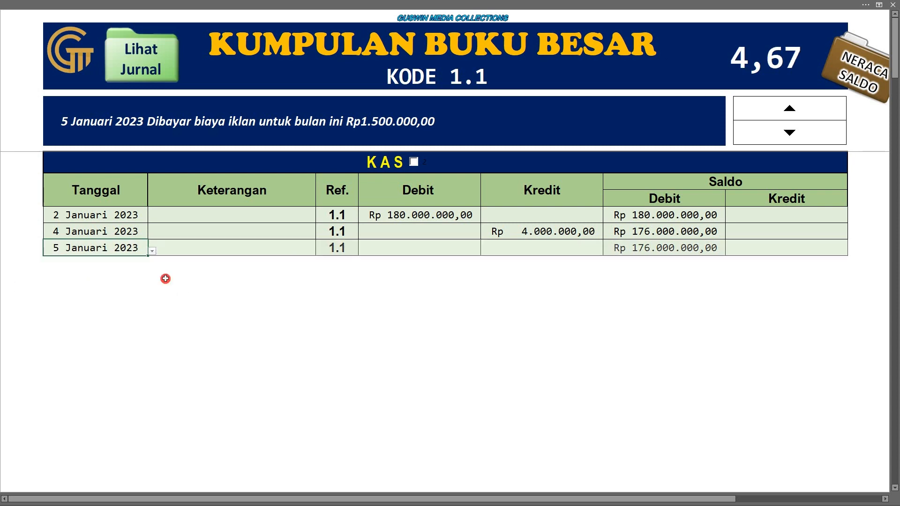
- Check the amount in the journal and enter 1.500.000 as the credit of the 5 Januari 2023 Kas ledger row
click(532, 249)
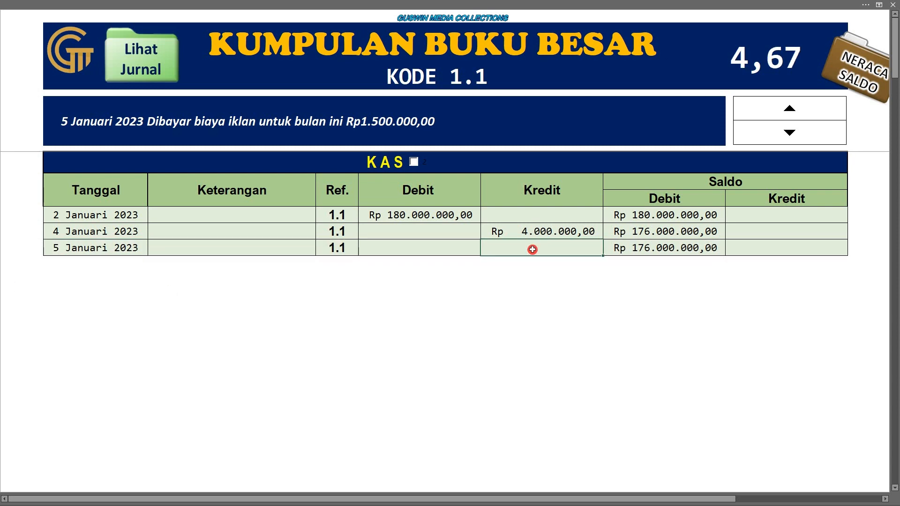
click(171, 69)
click(761, 69)
text(1.500.000)
key(Return)
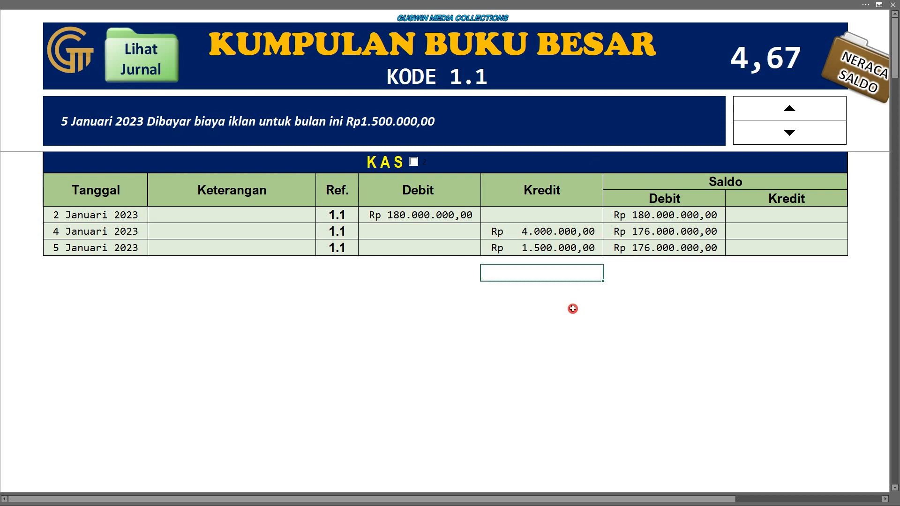
click(573, 309)
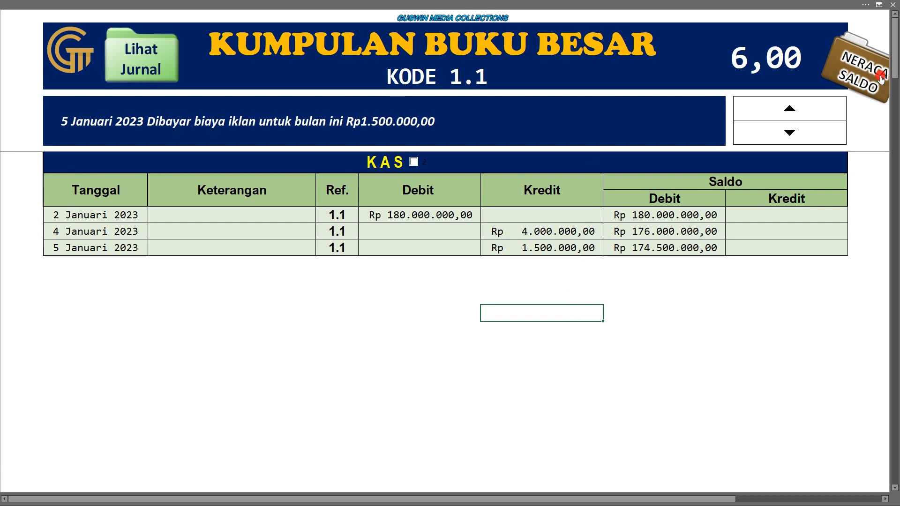
- Examine the other ledger accounts down to Utang Bank and step through the transaction descriptions
scroll(612, 133, down, 6)
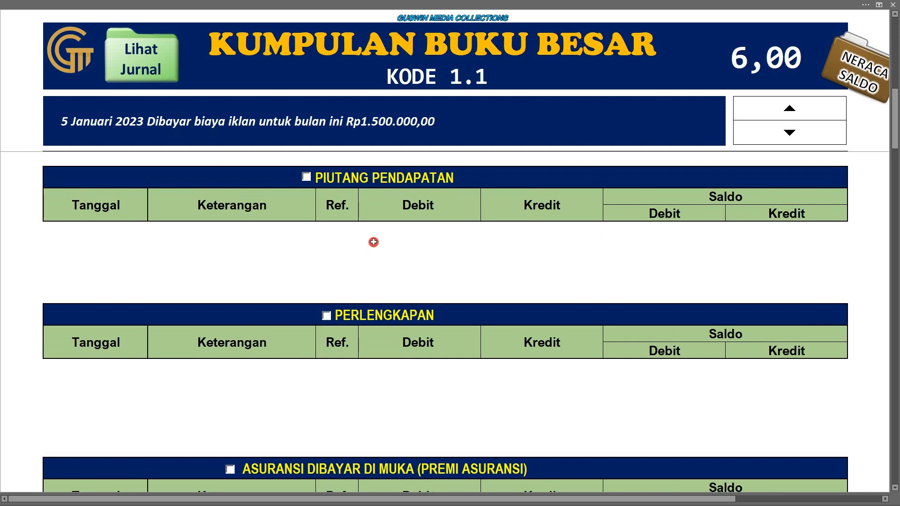
scroll(374, 242, up, 1)
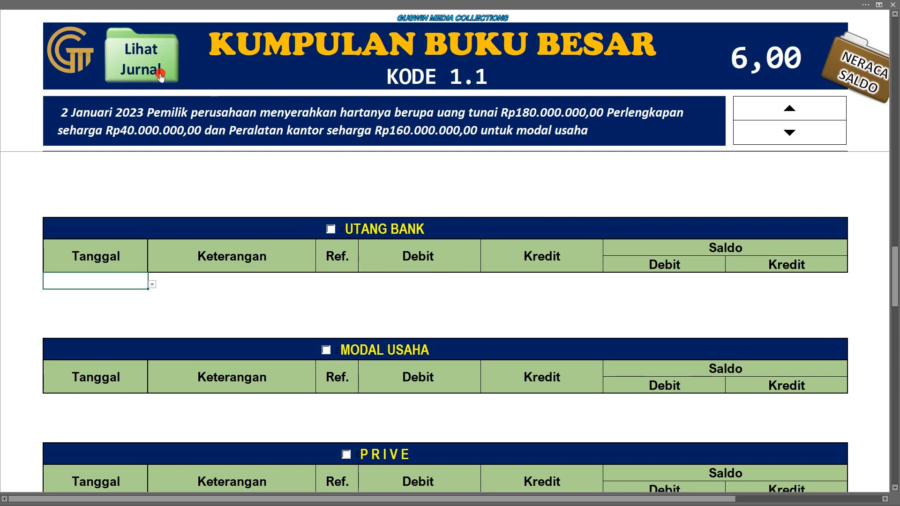
click(803, 107)
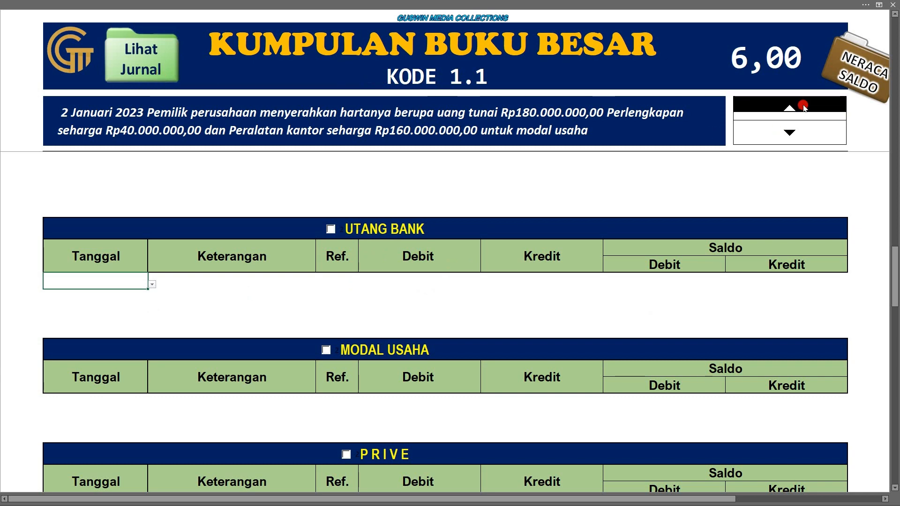
click(801, 127)
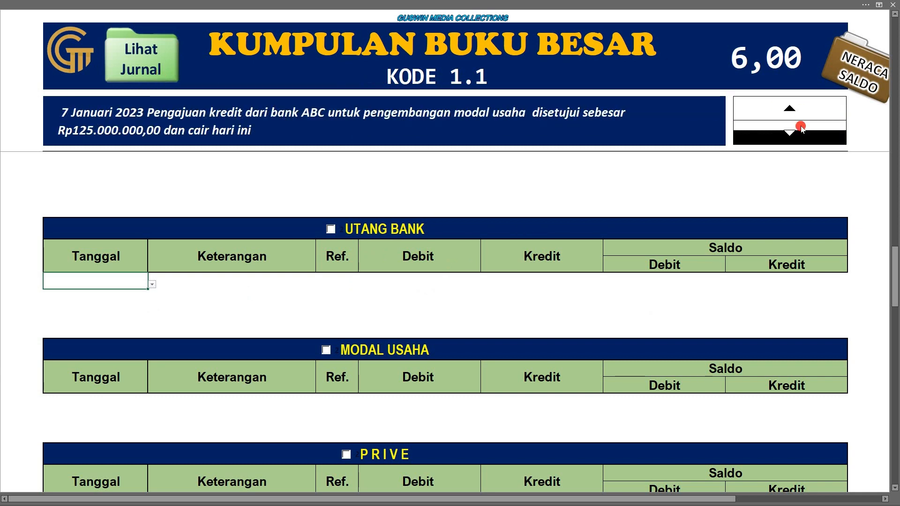
- Bring up the 7 Januari 2023 bank loan transaction and post it to Utang Bank with that date and a credit of 125000000
click(801, 127)
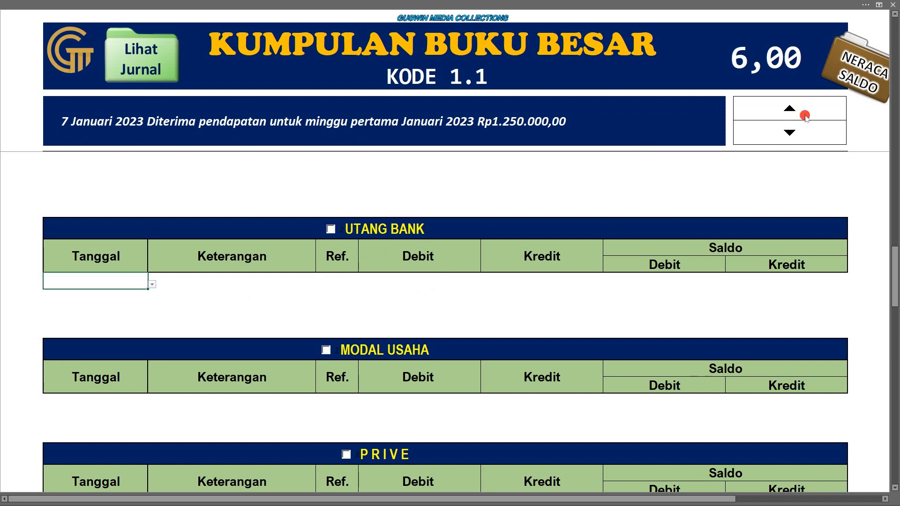
click(802, 106)
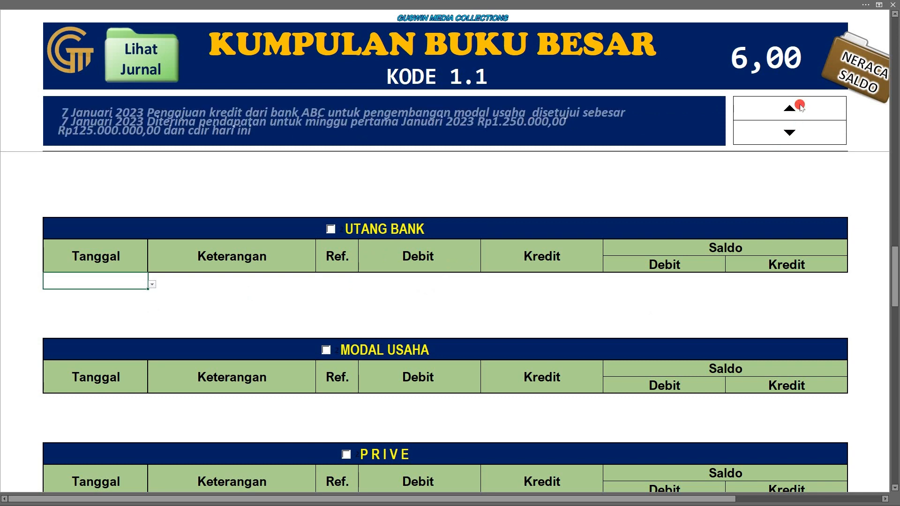
click(157, 285)
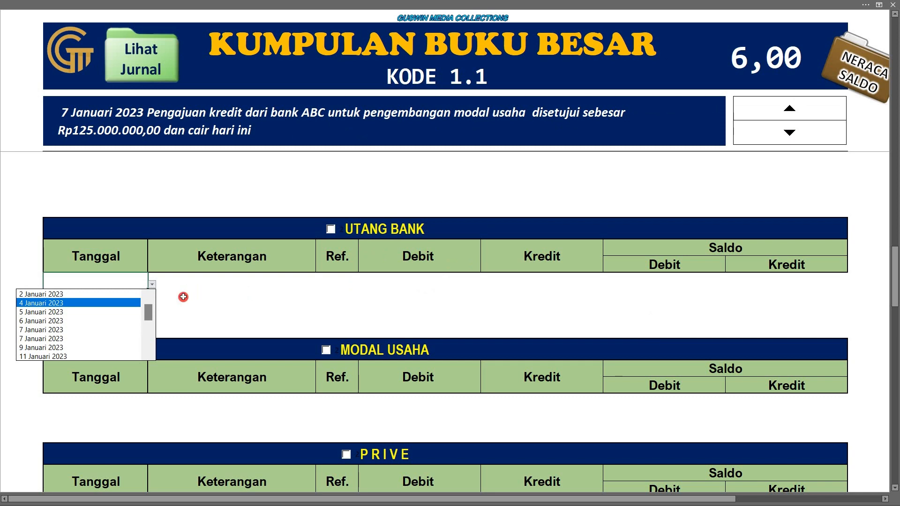
click(93, 330)
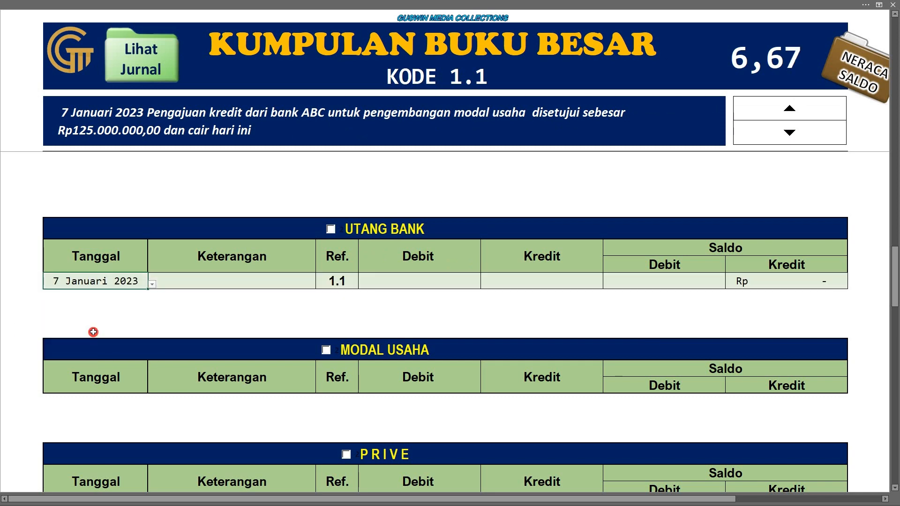
click(518, 280)
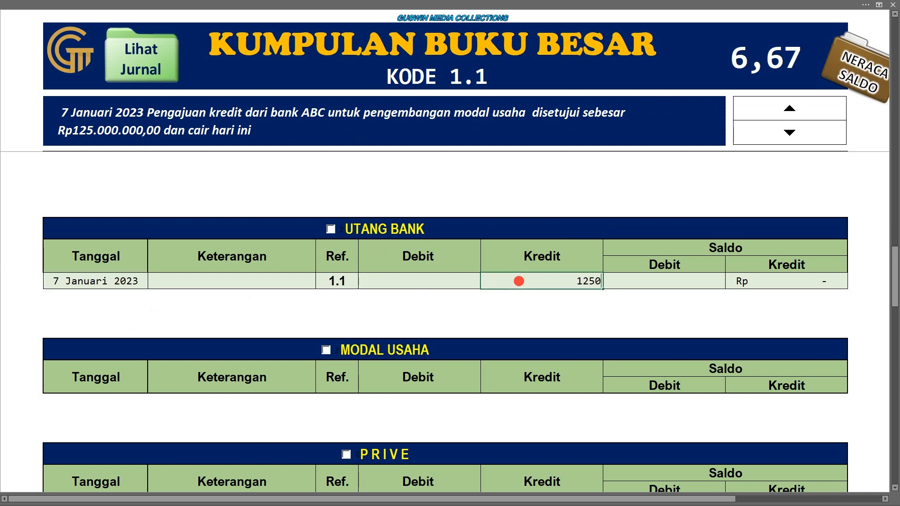
text(125000000)
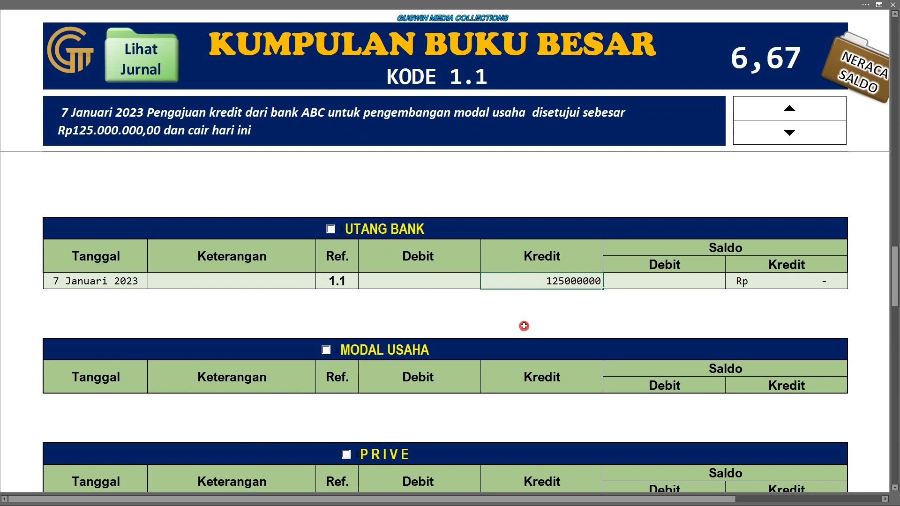
key(Return)
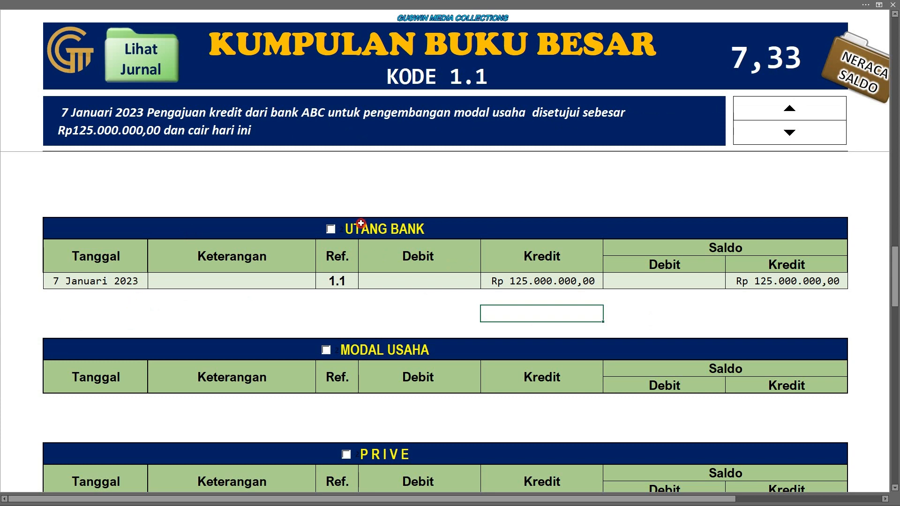
- Post the 31 Januari 2023 loan instalment to Utang Bank as a debit of 5000000 and tick the account's checkbox
click(778, 121)
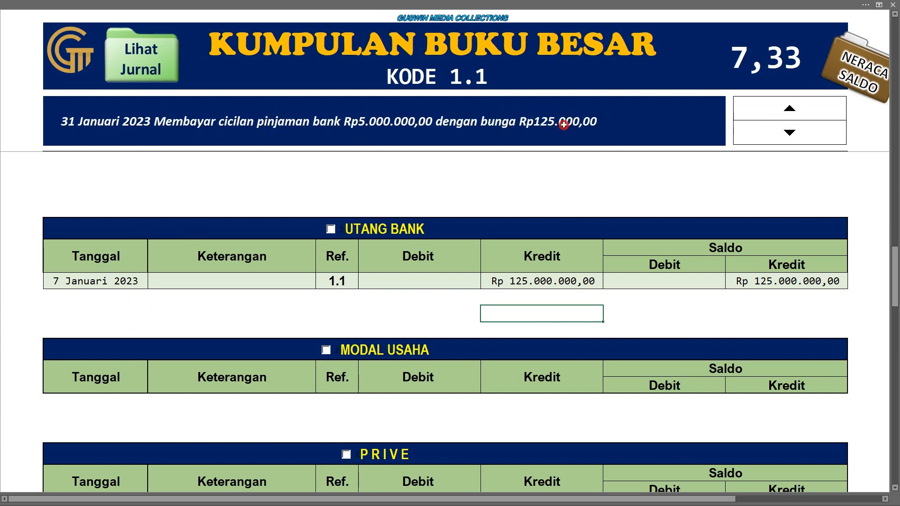
click(121, 298)
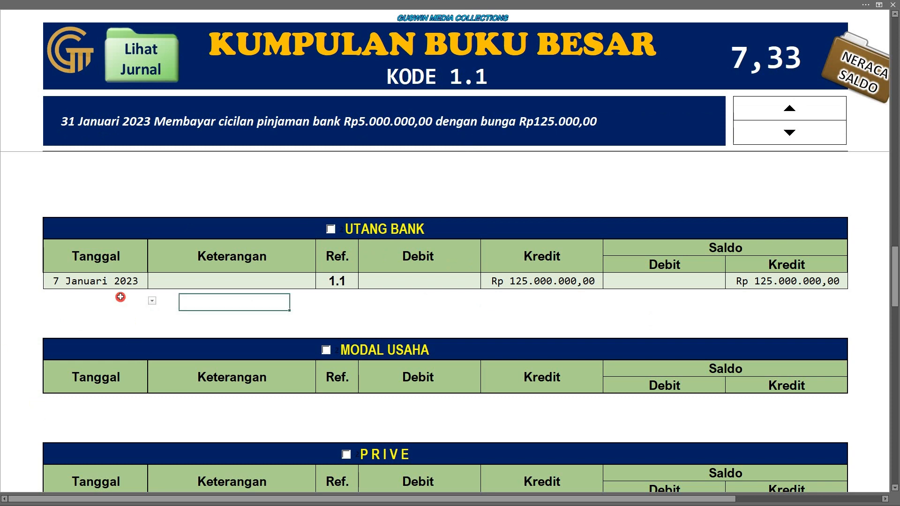
click(152, 300)
drag(149, 327, 147, 359)
click(113, 376)
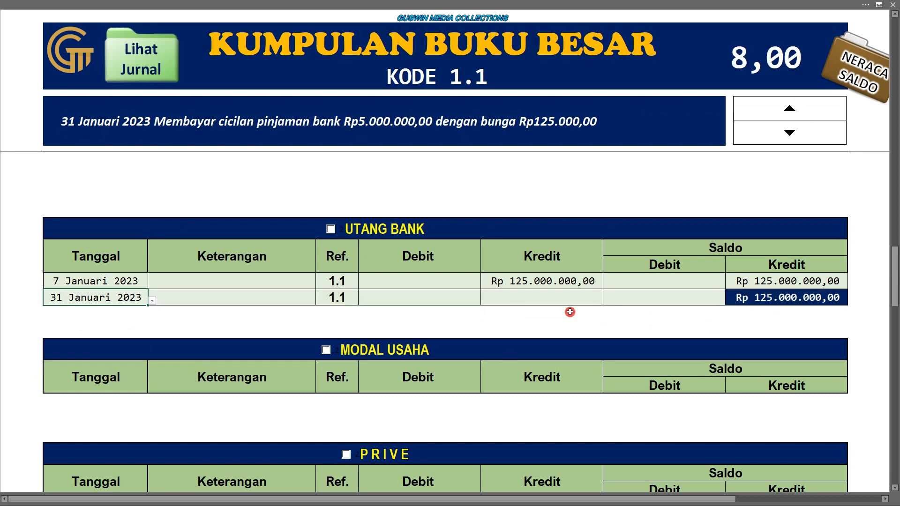
click(447, 301)
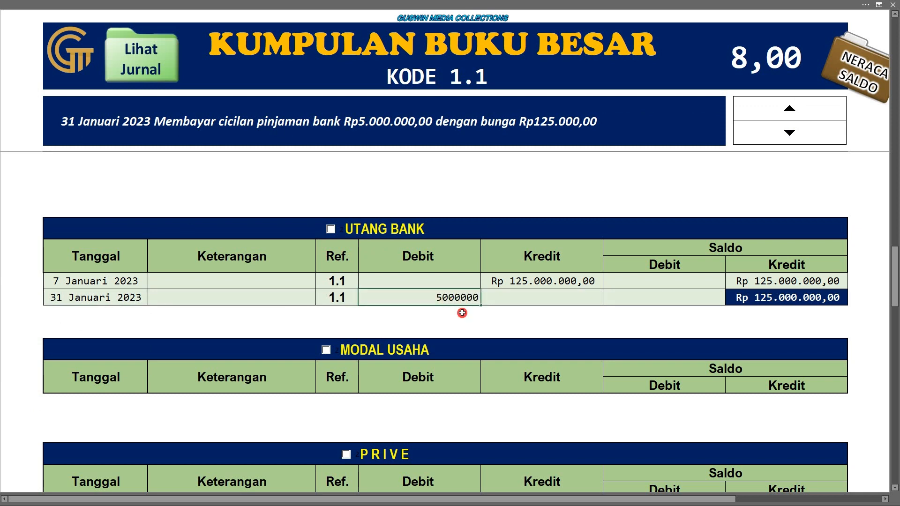
key(Return)
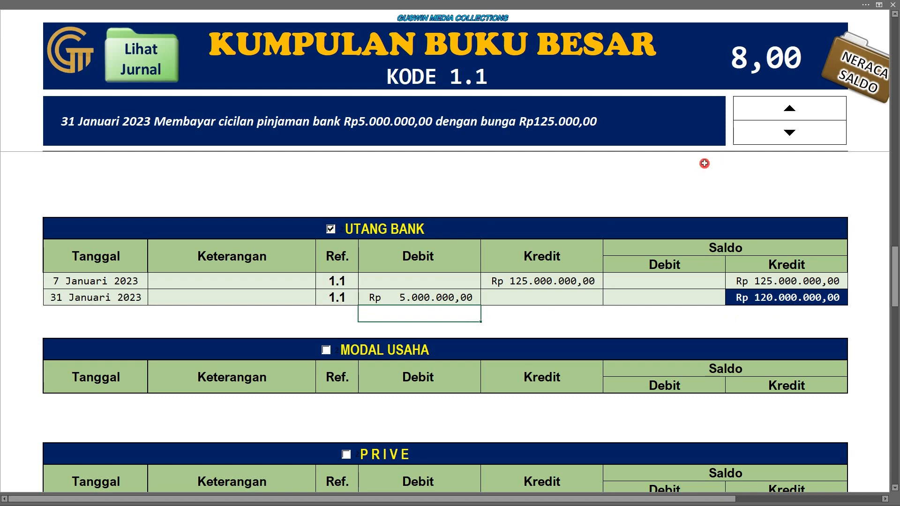
- Check the Utang Bank balance in the Neraca Saldo trial balance and return to the general ledger
click(846, 82)
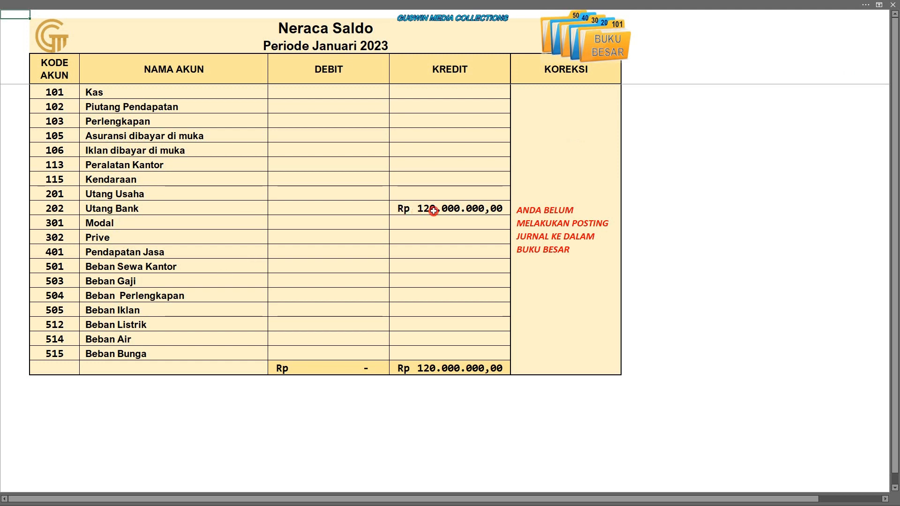
click(588, 57)
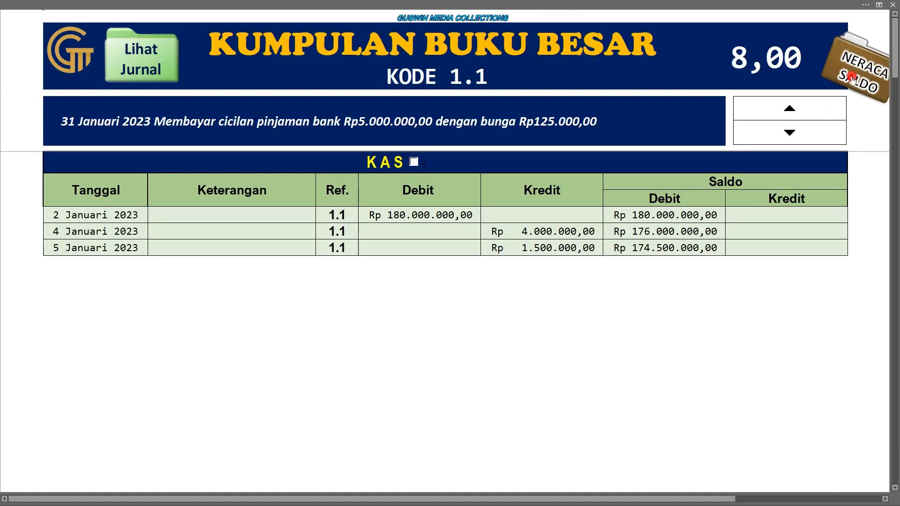
click(838, 86)
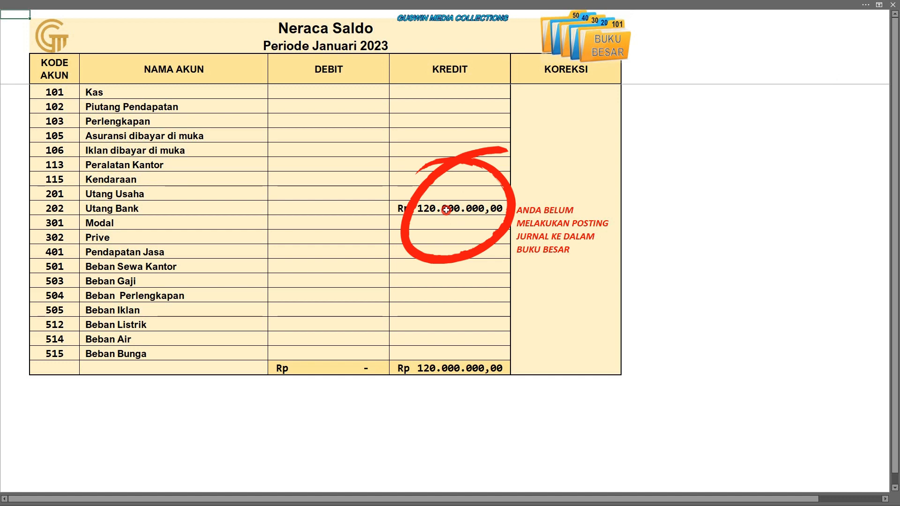
click(603, 47)
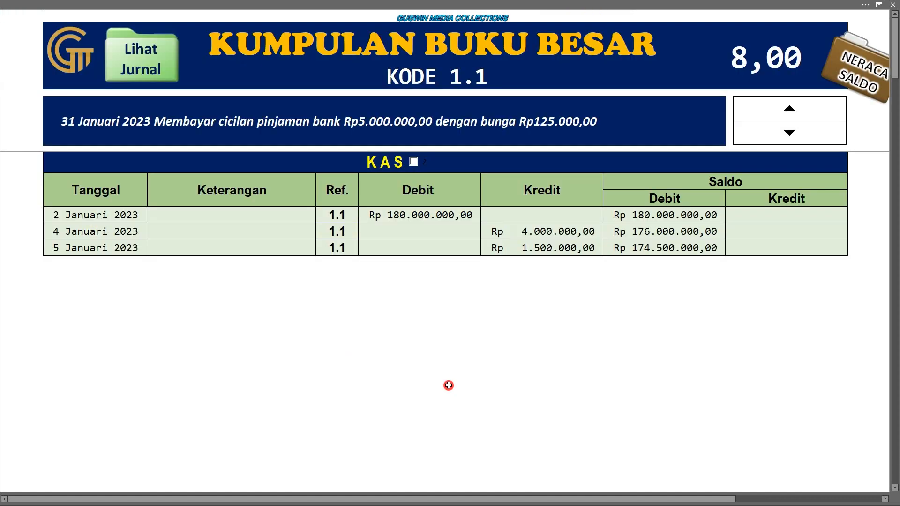
- Clear the dates, debit and credit amounts of both January rows in the Utang Bank ledger
scroll(631, 291, down, 2)
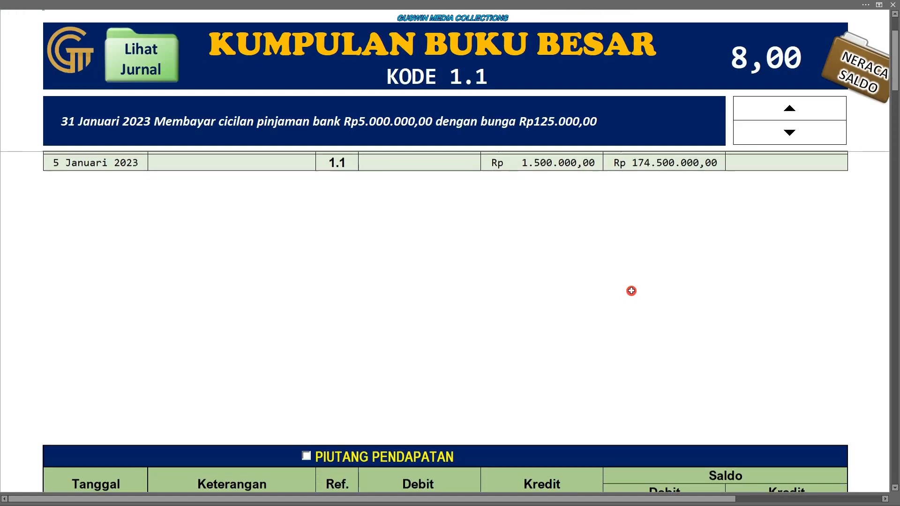
scroll(655, 221, up, 2)
scroll(674, 281, down, 4)
scroll(645, 348, down, 3)
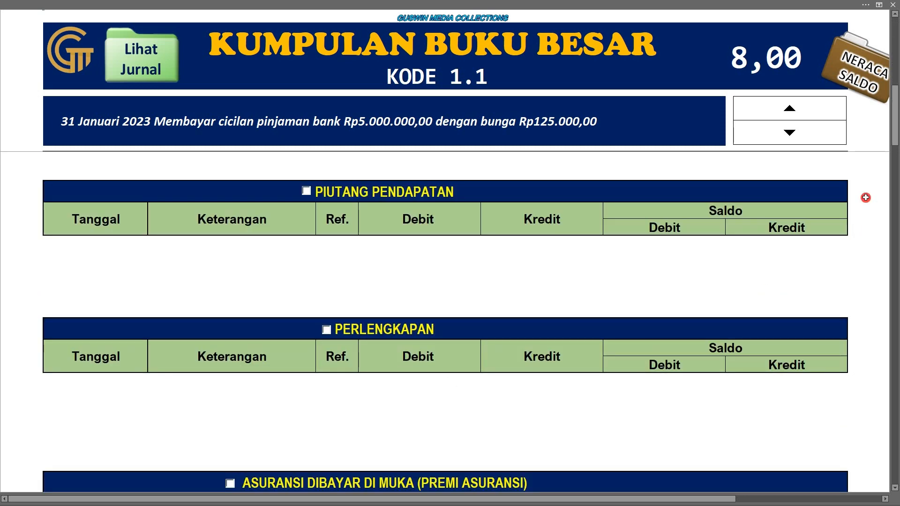
drag(896, 142, 888, 308)
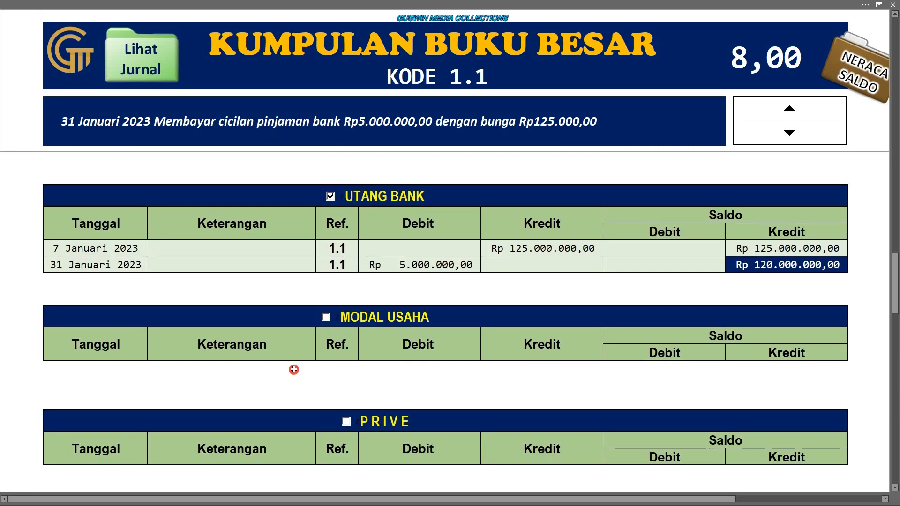
click(116, 259)
key(Delete)
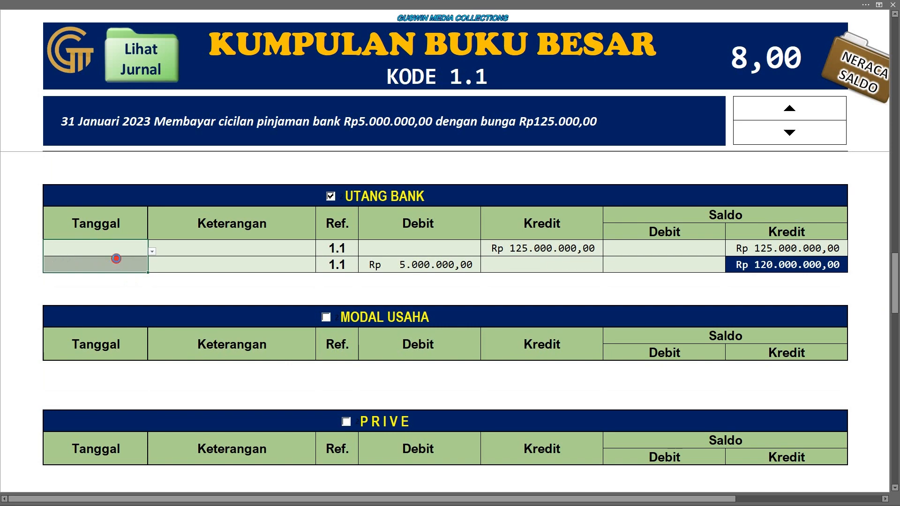
click(422, 262)
drag(422, 262, 502, 248)
key(Delete)
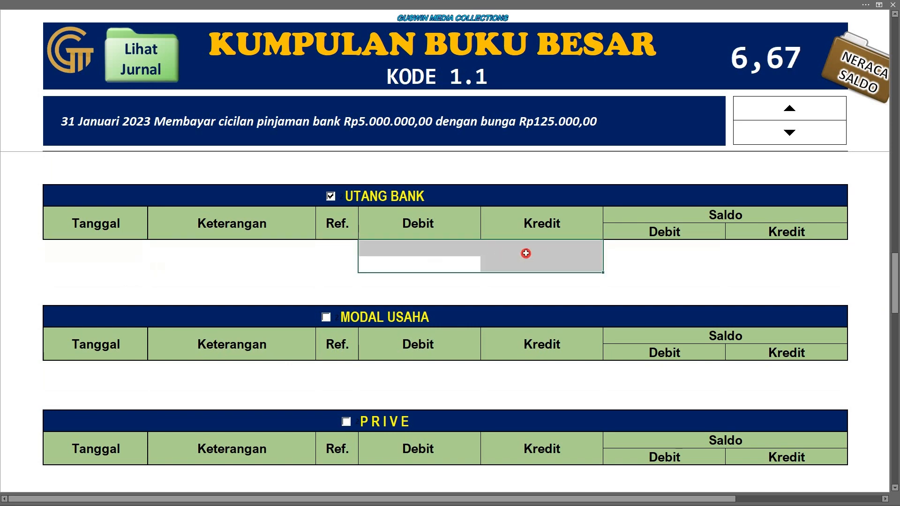
click(859, 100)
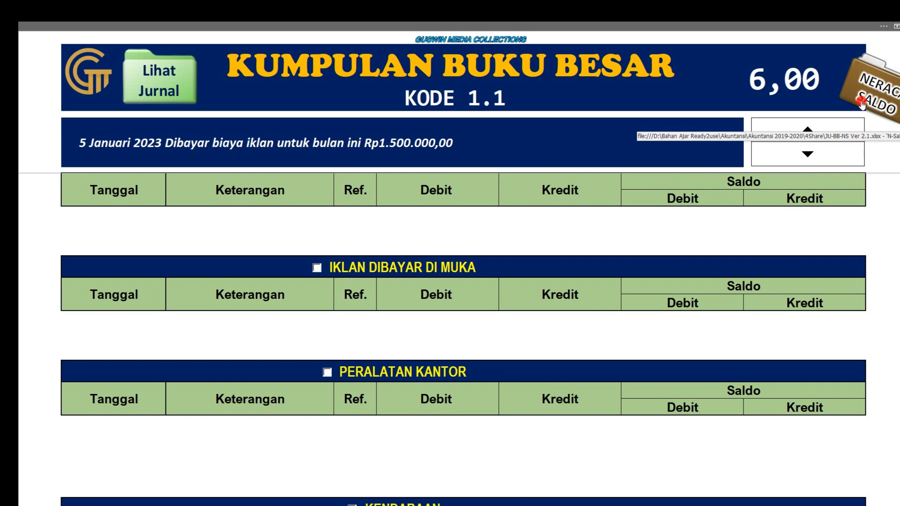
- Add a row dated 6 Januari 2023 below the last entry in the Kas ledger
scroll(683, 237, up, 5)
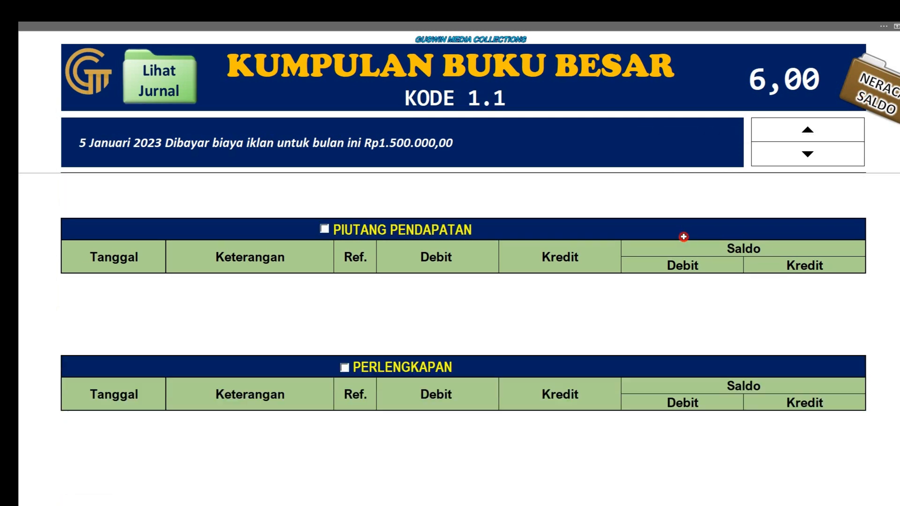
scroll(683, 237, up, 6)
scroll(477, 184, up, 1)
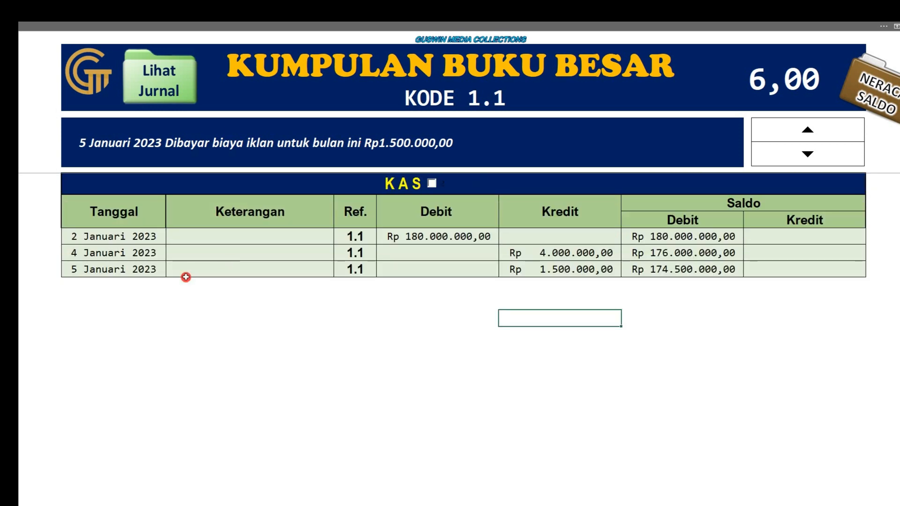
click(106, 286)
click(167, 287)
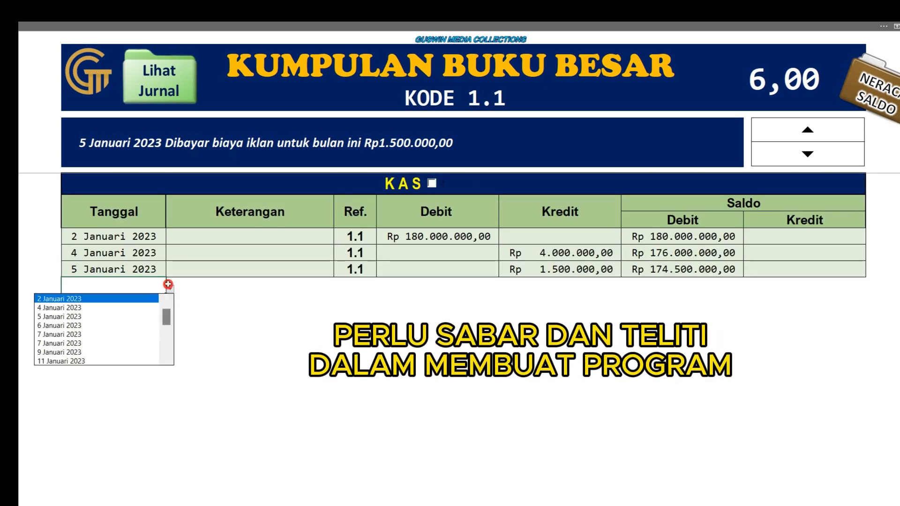
click(80, 326)
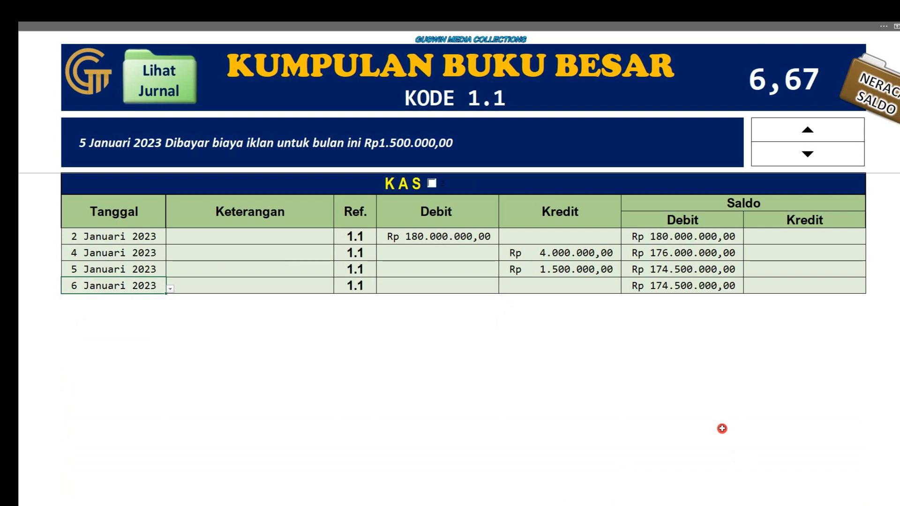
click(661, 388)
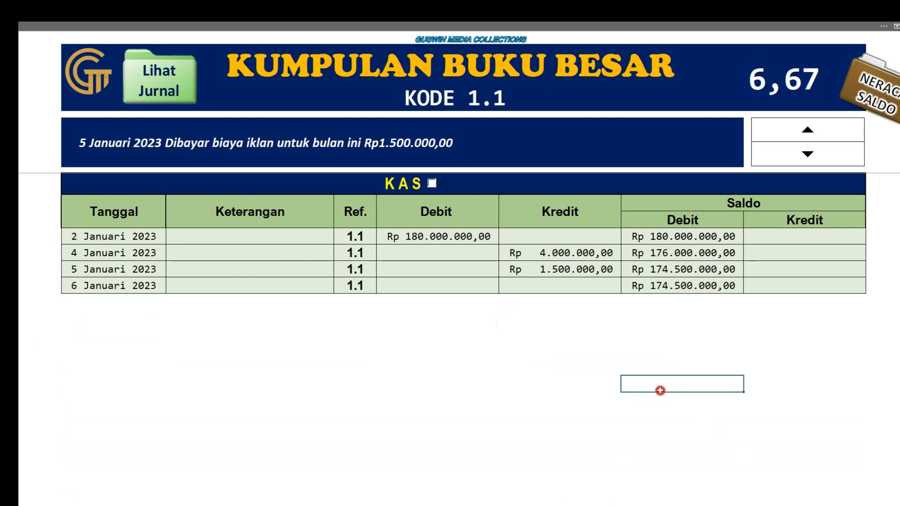
- Switch to the Tutorial Excel workbook to view its blank ledger tables, and return to the JU-BB-NS Ver 2.1 workbook
mouse_move(603, 499)
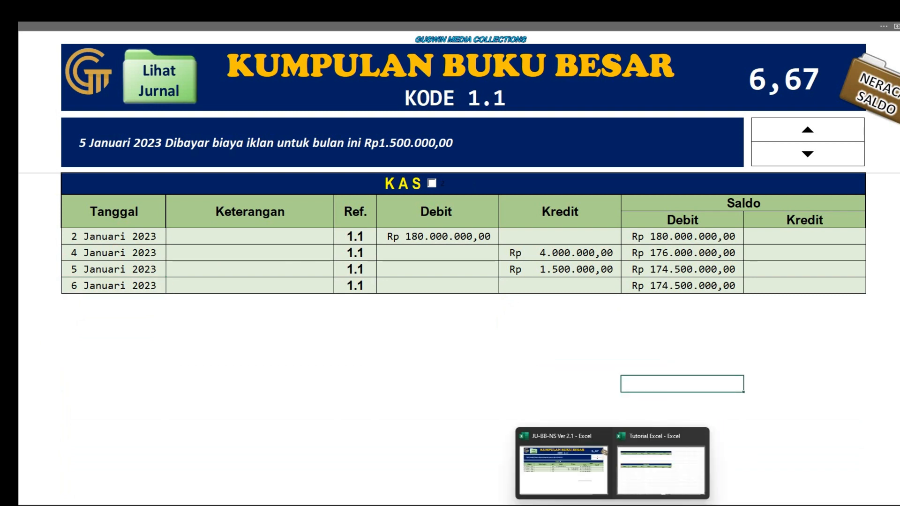
click(649, 476)
click(535, 403)
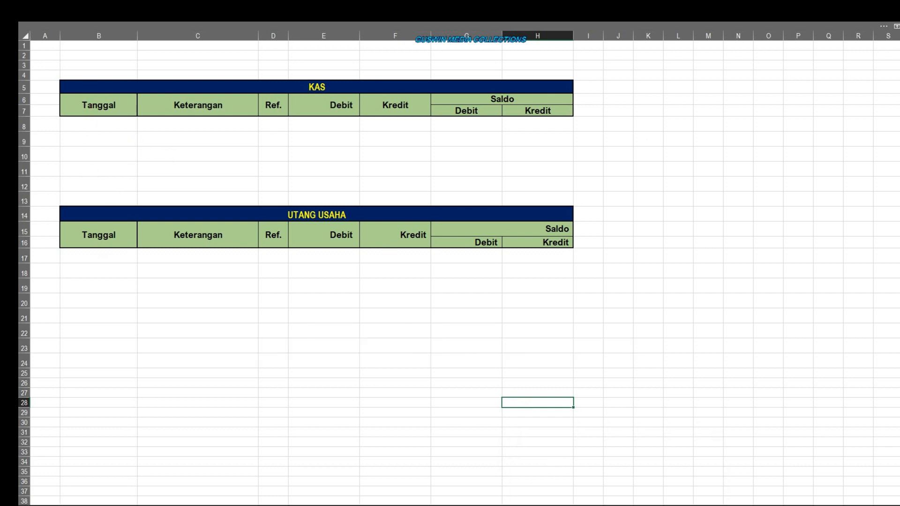
click(552, 478)
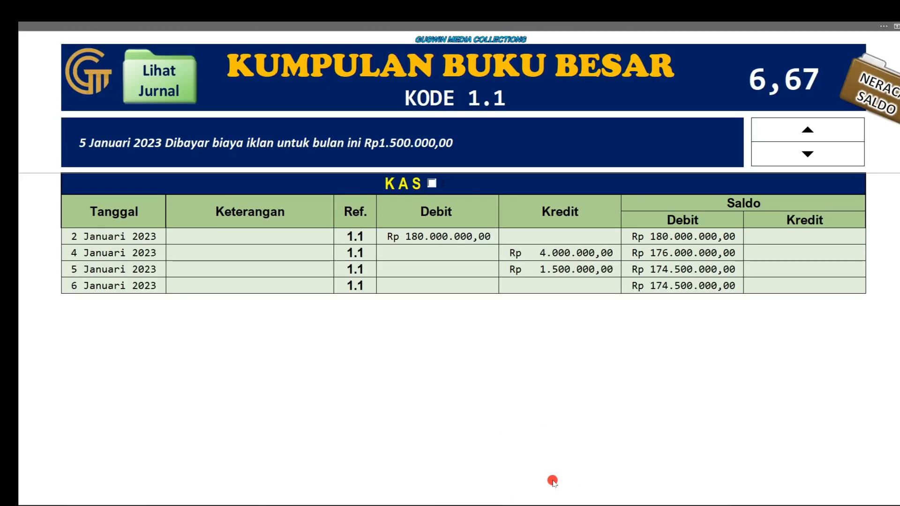
- View the date choices offered for the next empty Kas ledger row without picking one
click(100, 304)
click(170, 306)
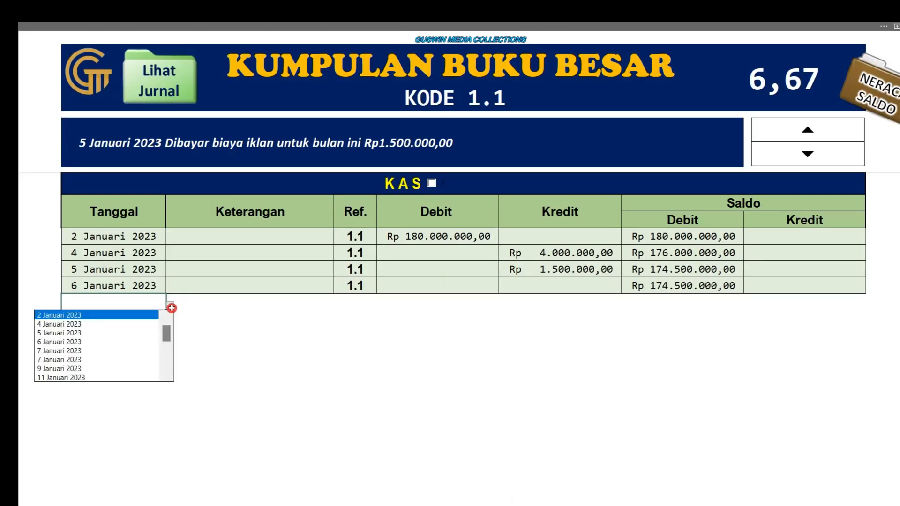
drag(169, 334, 163, 305)
click(163, 305)
- Switch to the Tutorial Excel workbook and keep its ribbon displayed with both tabs and commands
mouse_move(612, 505)
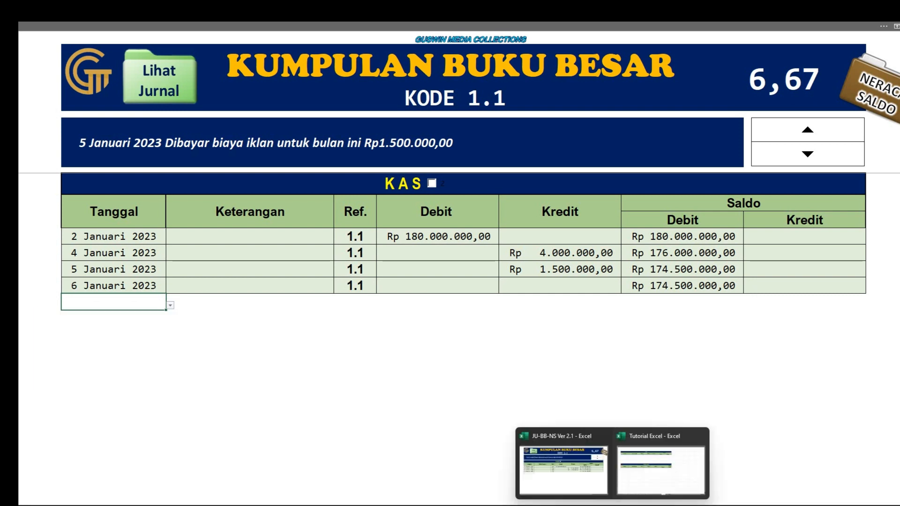
click(656, 468)
click(350, 392)
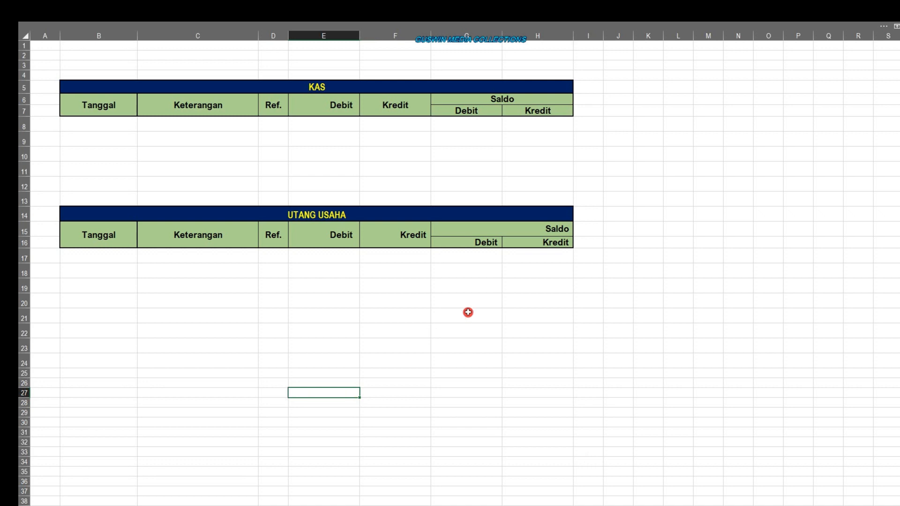
click(849, 25)
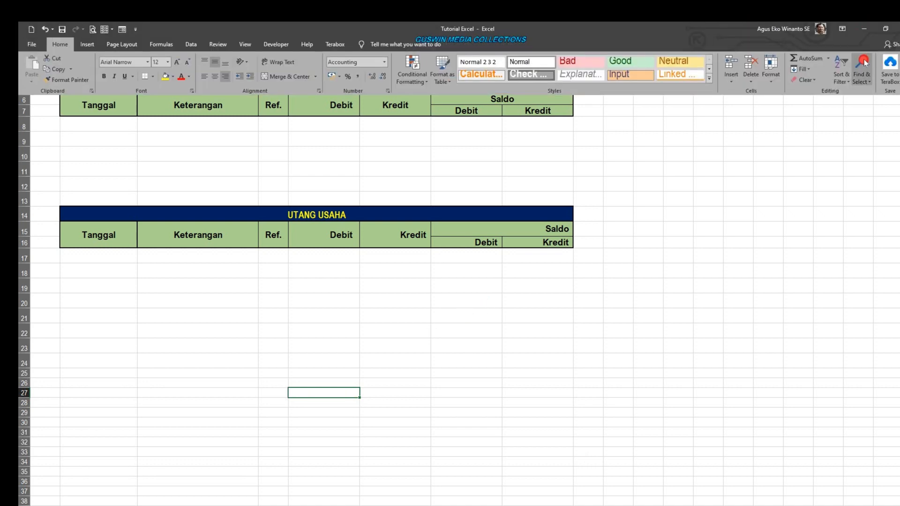
click(842, 29)
click(839, 108)
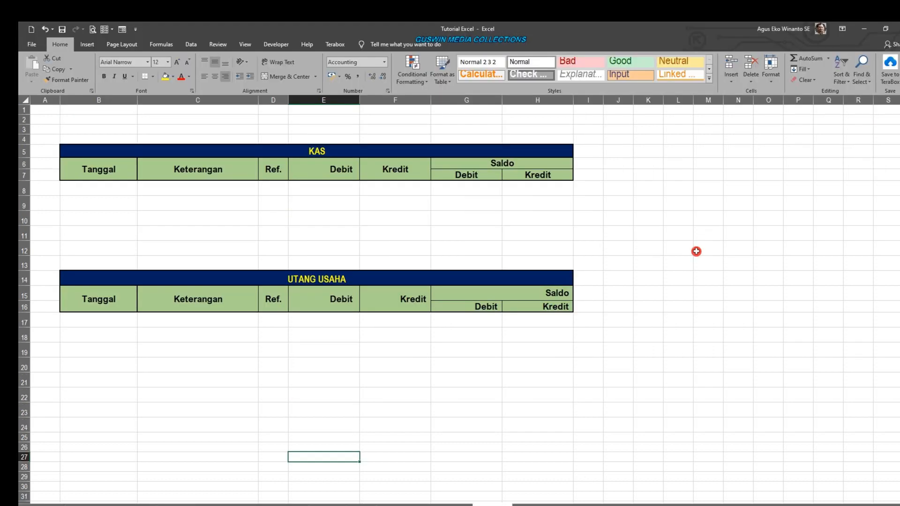
- Look over the list of dates in column T beside the KAS and UTANG USAHA ledgers
click(696, 251)
click(682, 309)
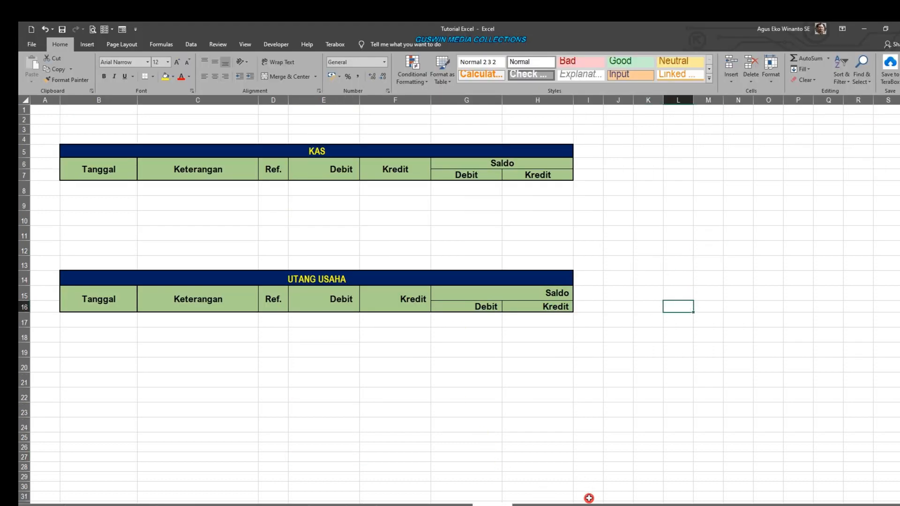
scroll(459, 299, right, 2)
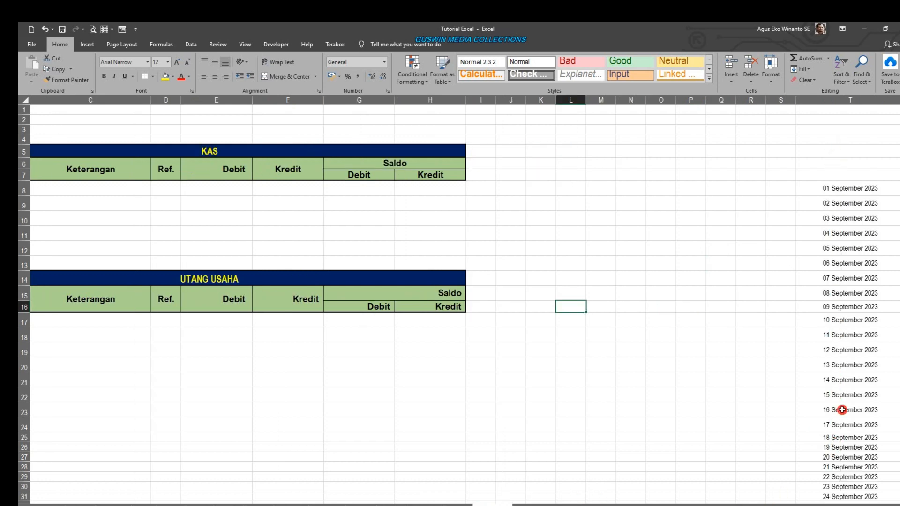
scroll(332, 323, left, 2)
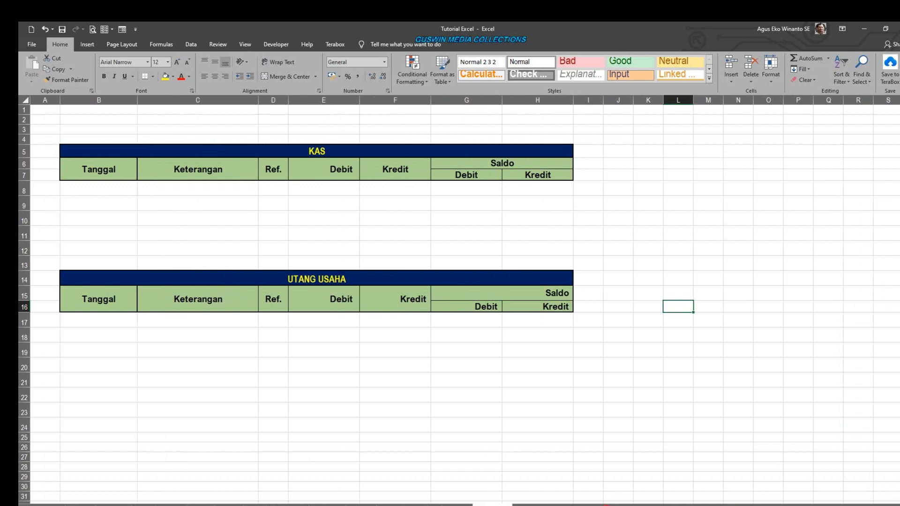
- Apply List data validation to the first KAS Tanggal cell, B8, with the dates in T8:T37 as source
click(91, 189)
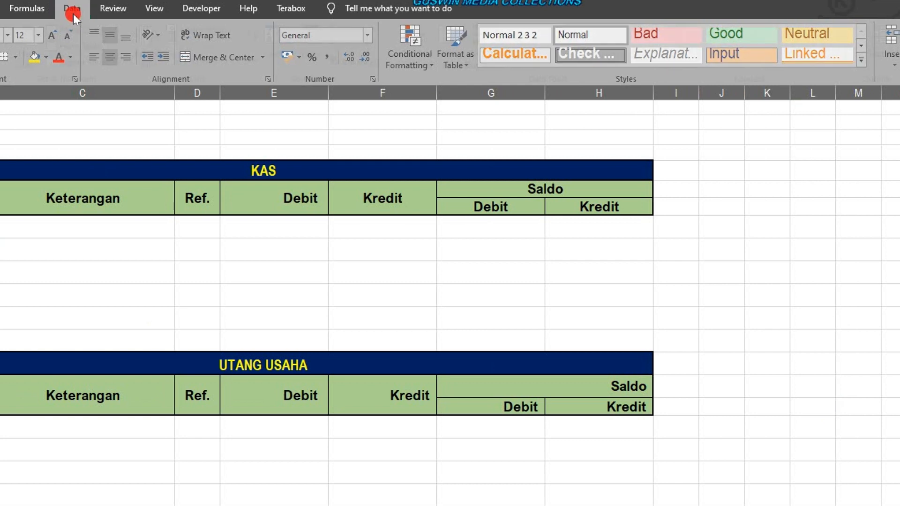
click(191, 44)
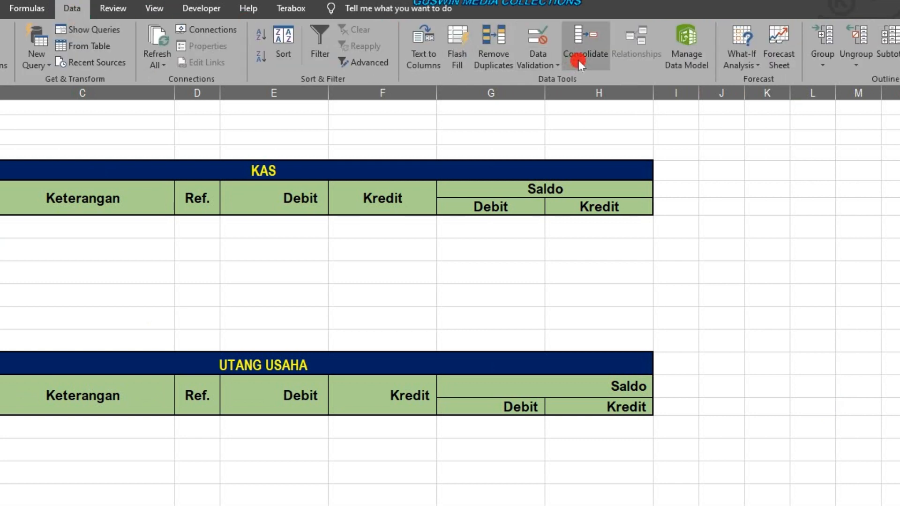
click(556, 65)
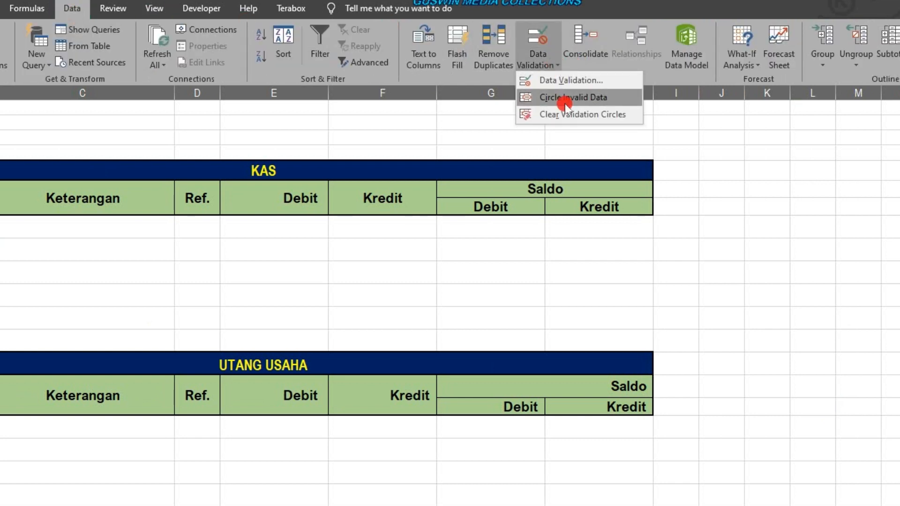
click(569, 80)
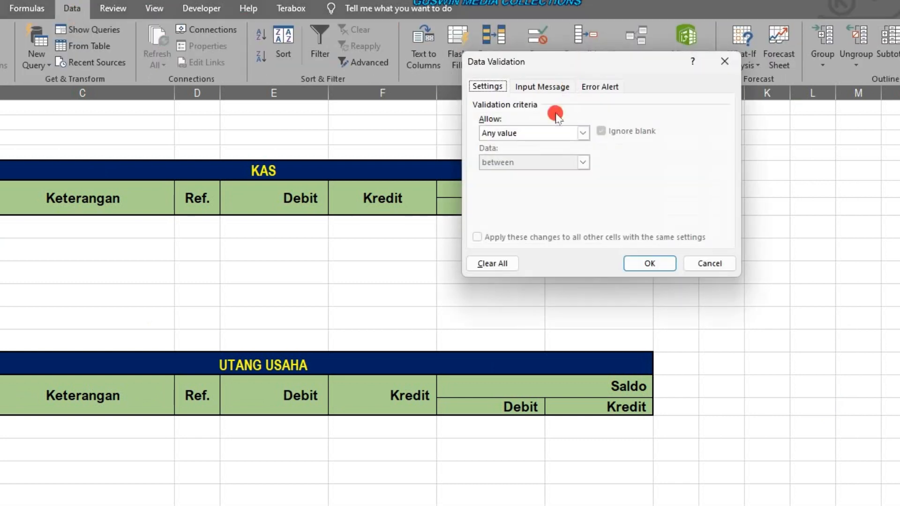
click(584, 135)
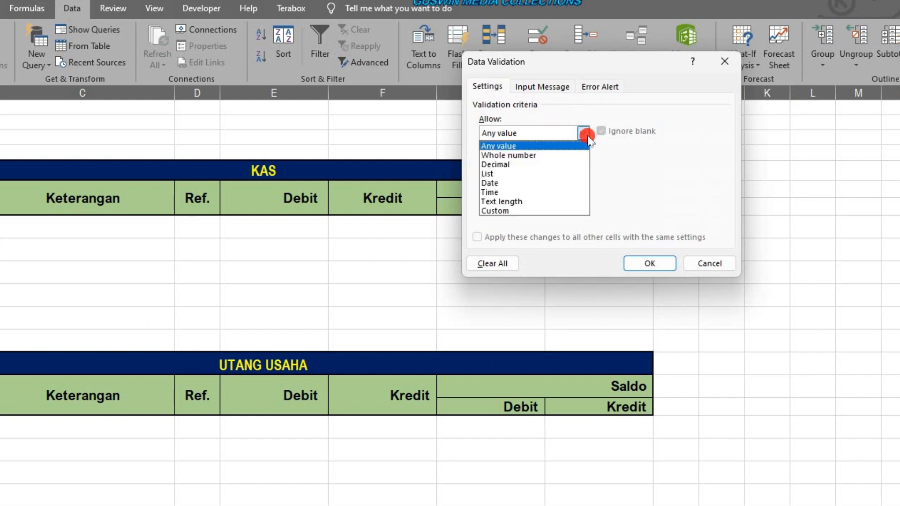
click(518, 175)
click(511, 189)
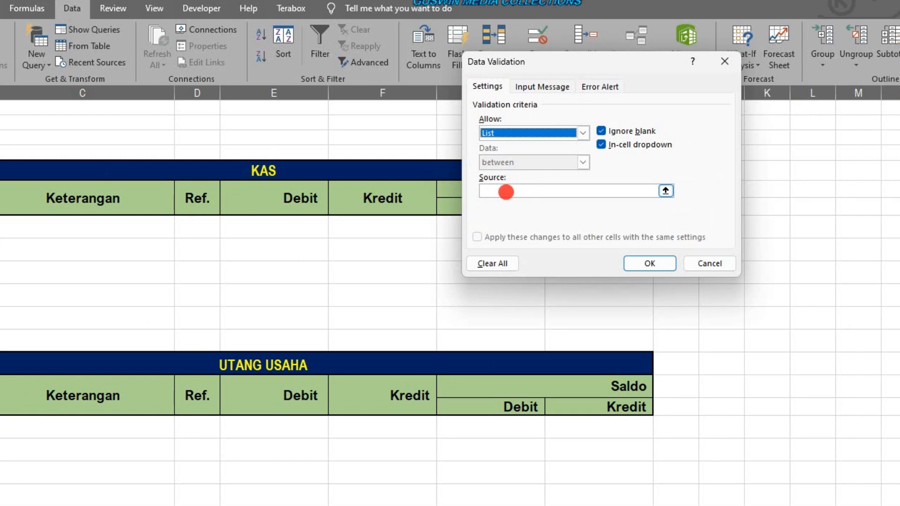
click(506, 191)
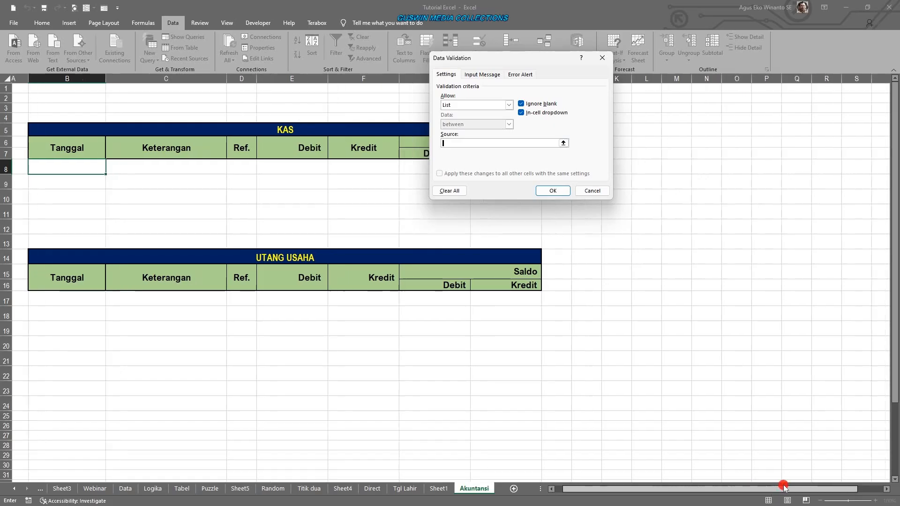
drag(783, 487, 839, 479)
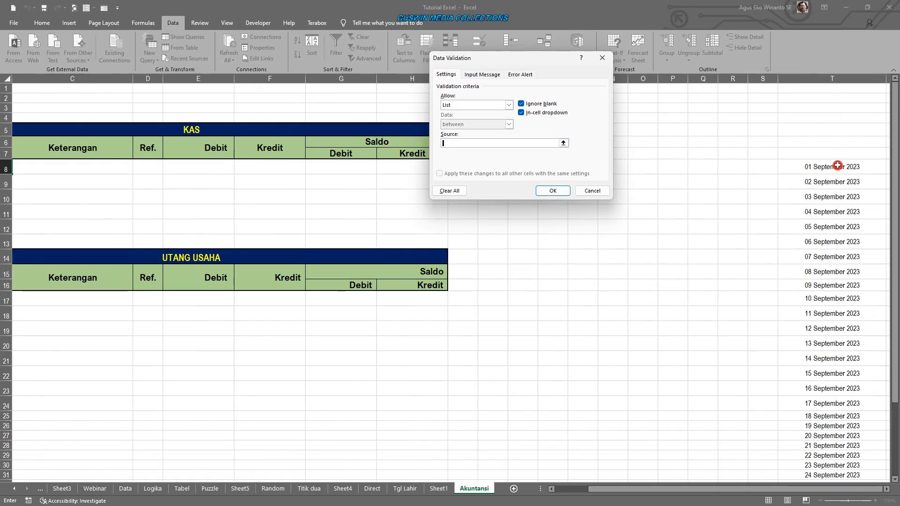
drag(838, 165, 823, 459)
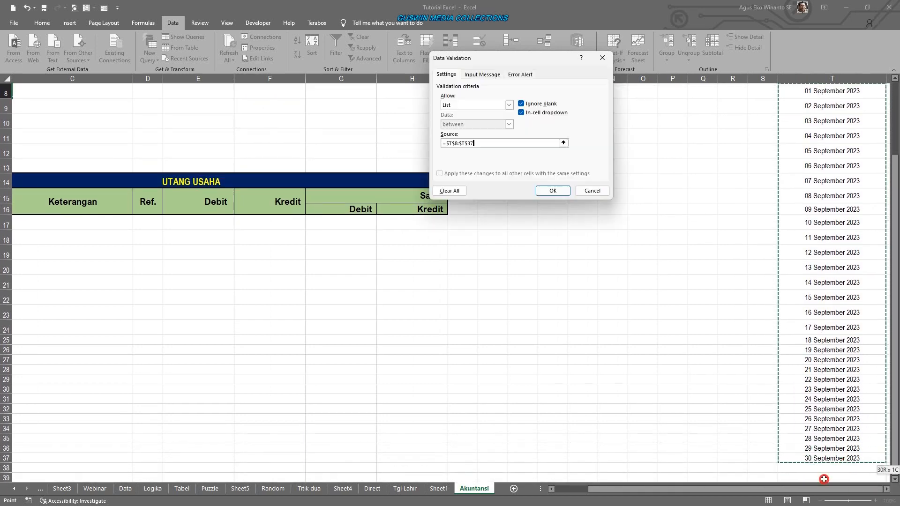
click(543, 190)
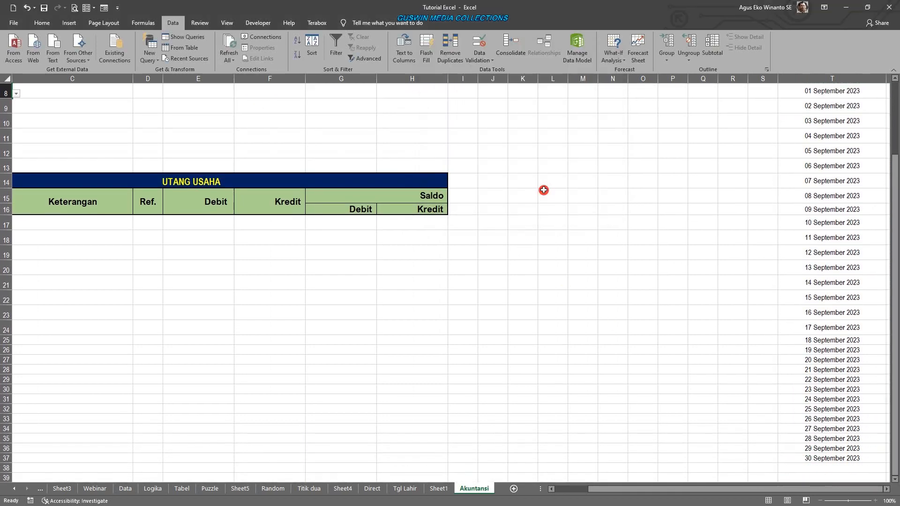
- Choose 01 September 2023 from the date list in the first KAS row, cell B8
drag(597, 488, 562, 488)
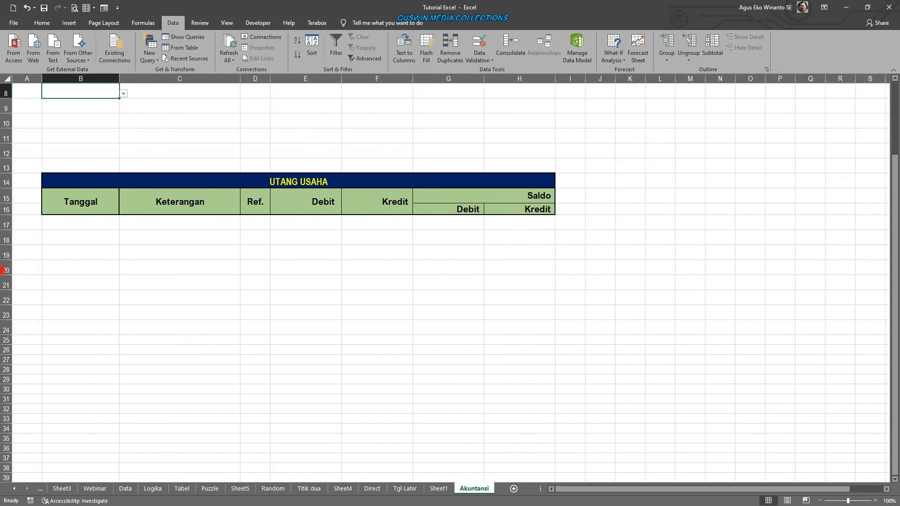
click(89, 221)
scroll(112, 228, up, 1)
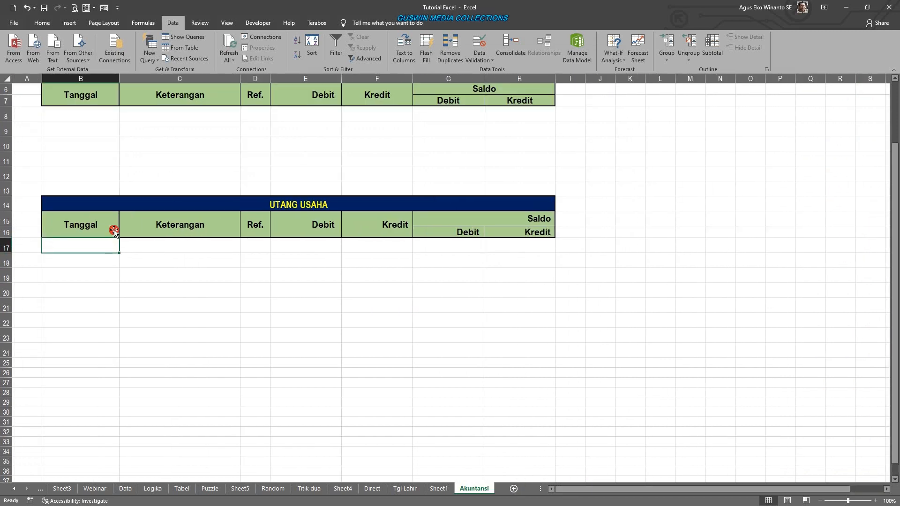
scroll(114, 230, up, 2)
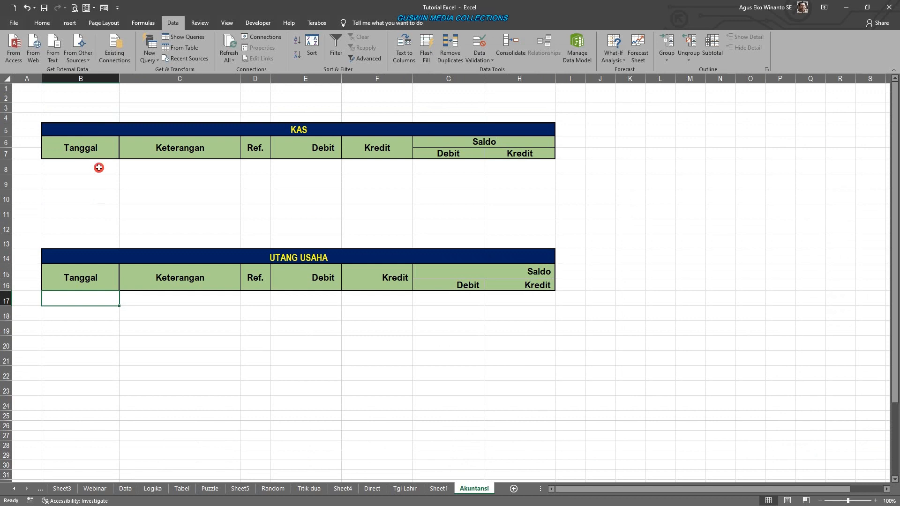
click(99, 167)
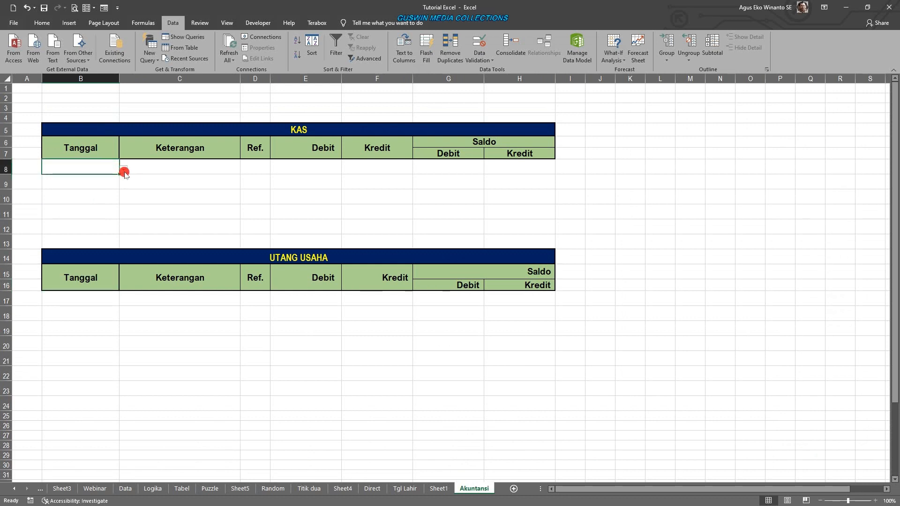
click(124, 171)
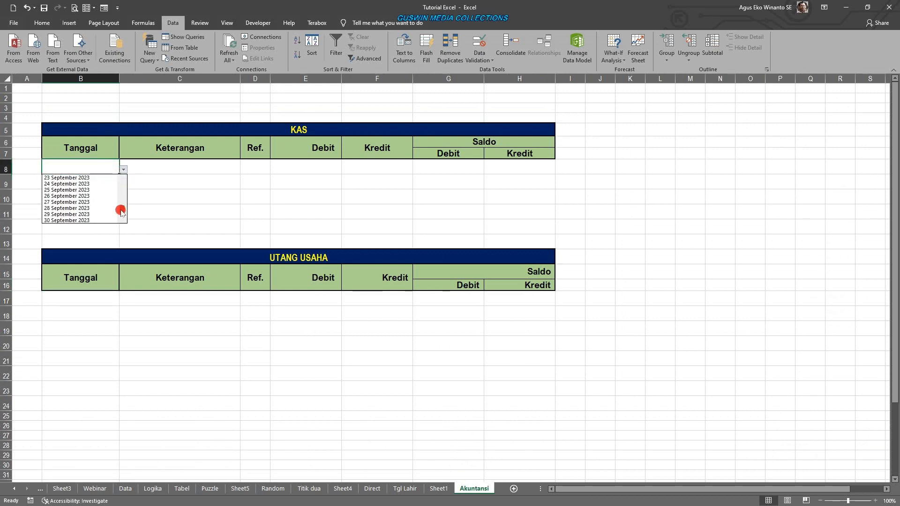
drag(119, 192, 114, 179)
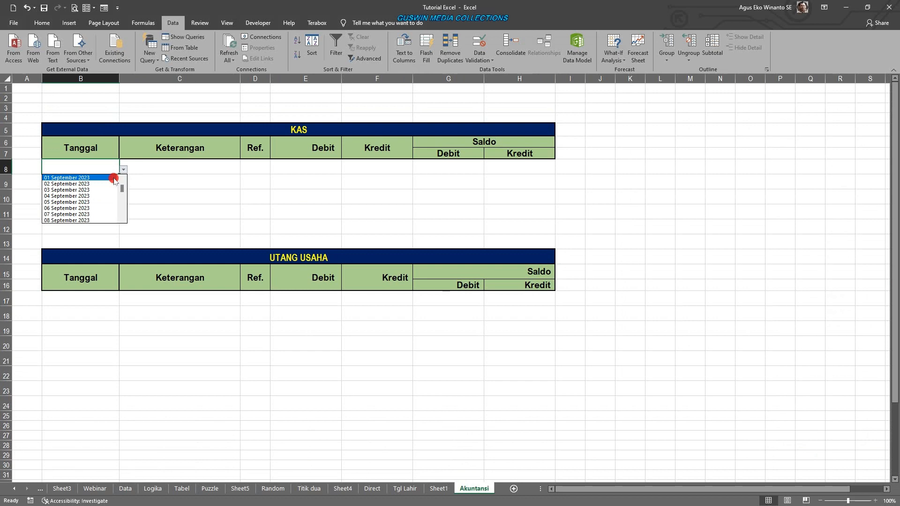
click(75, 178)
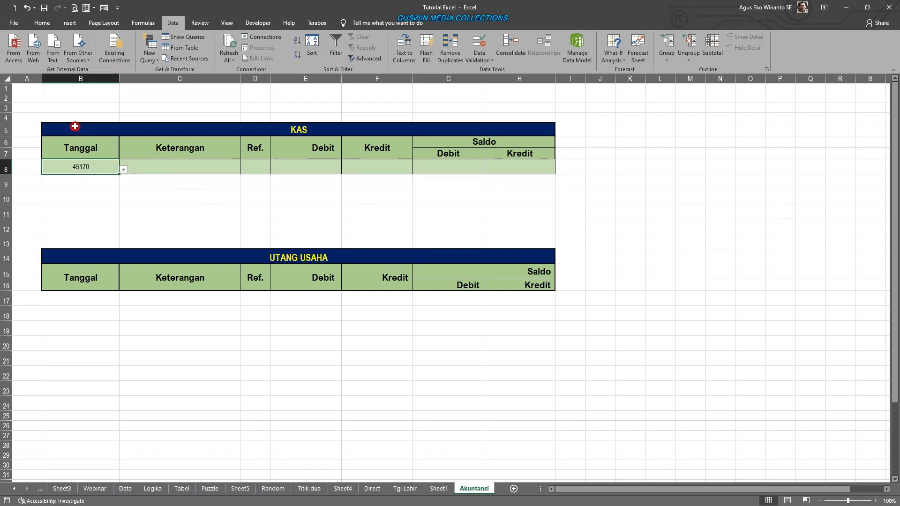
- Format all of column B as dates with the Indonesian locale and the 14 Maret 2012 type
click(78, 82)
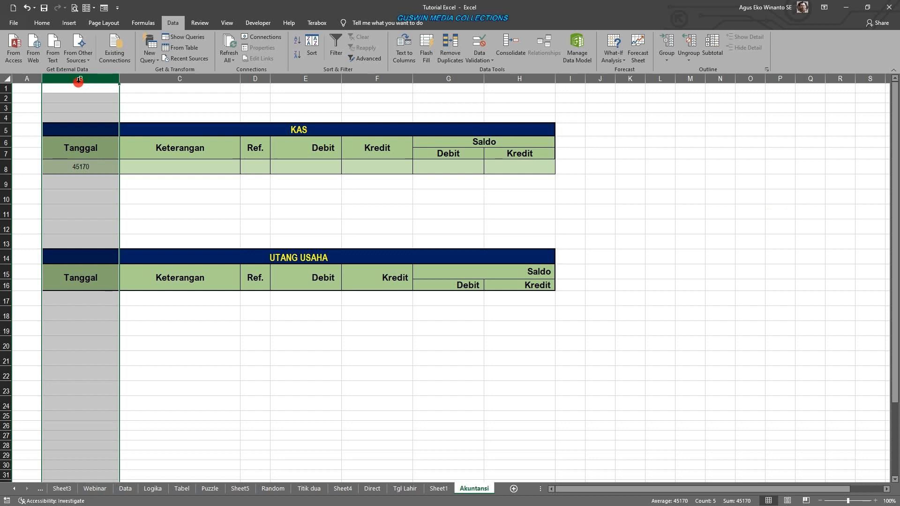
right_click(78, 83)
click(106, 182)
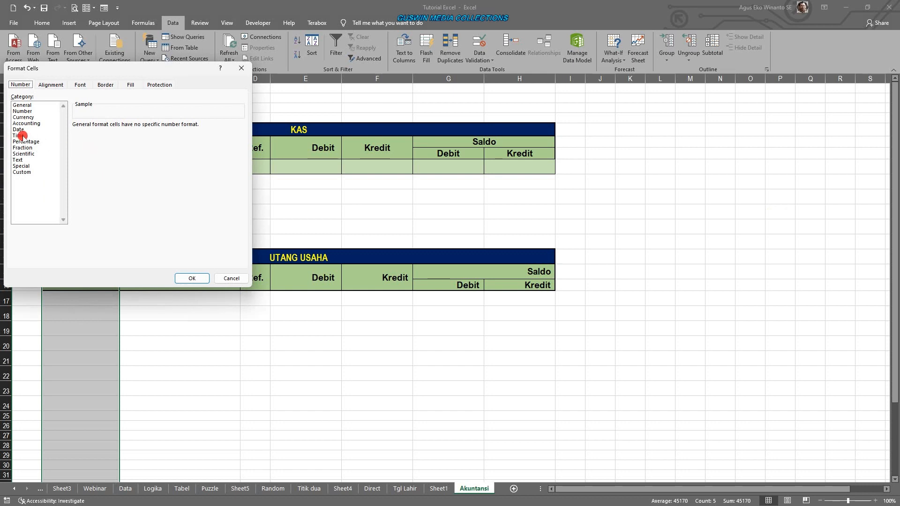
click(21, 129)
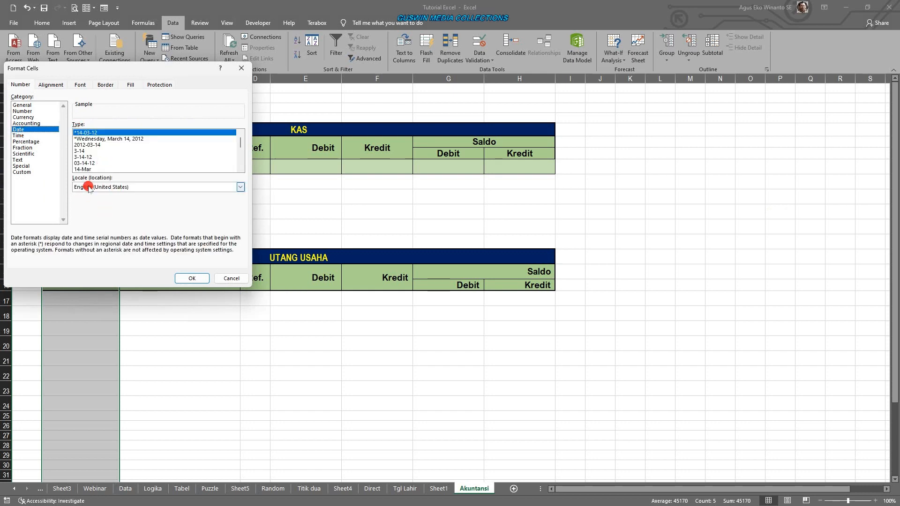
click(240, 187)
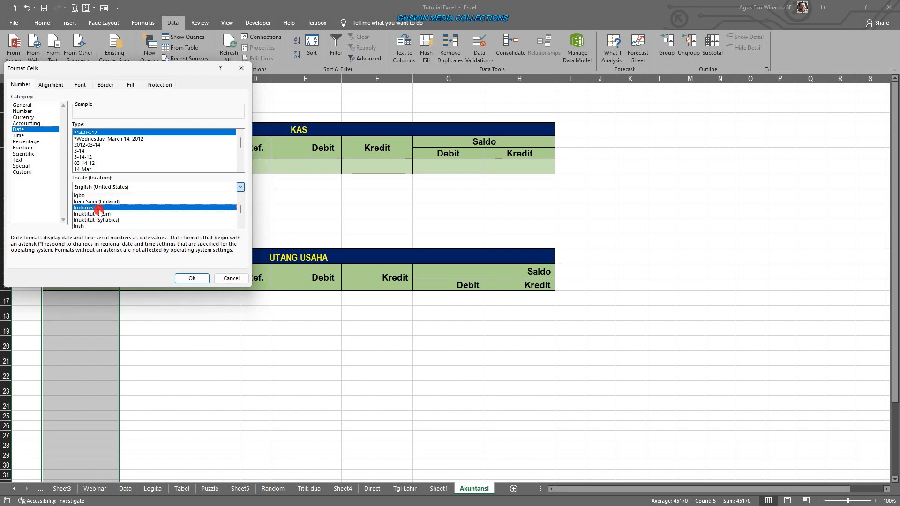
click(99, 208)
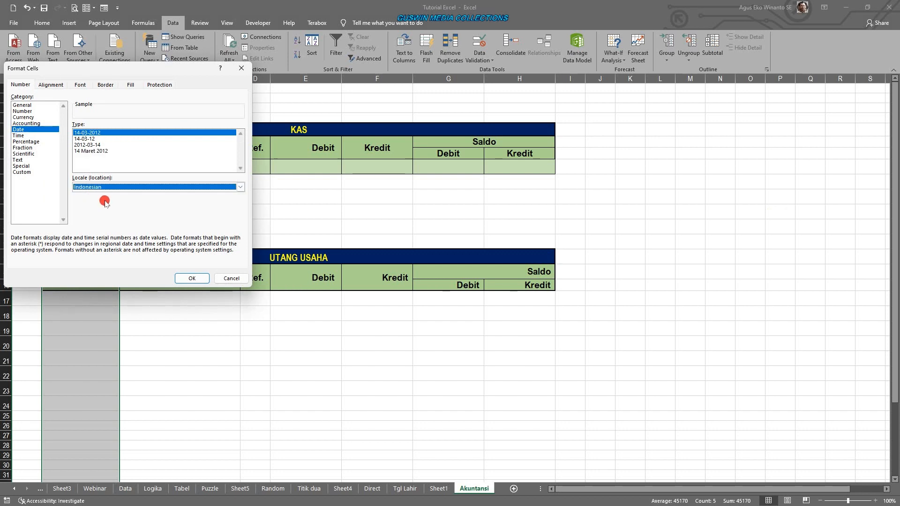
click(84, 151)
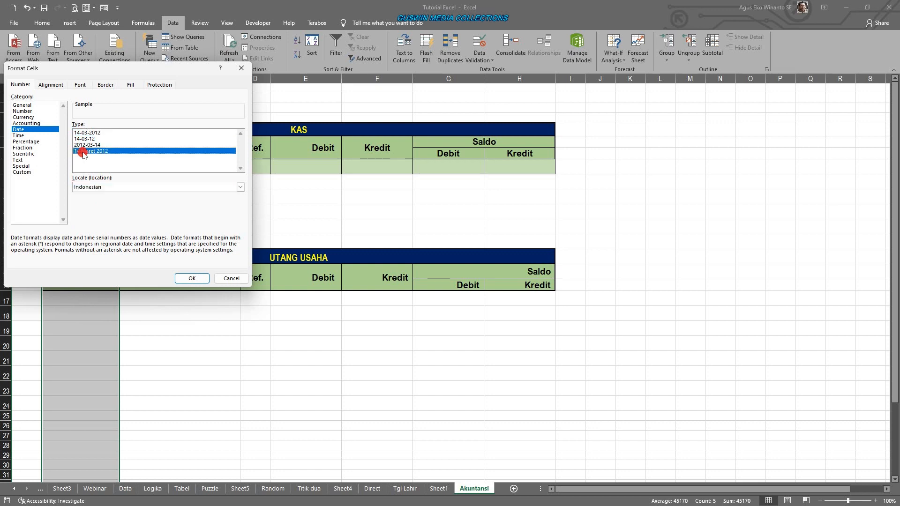
click(183, 279)
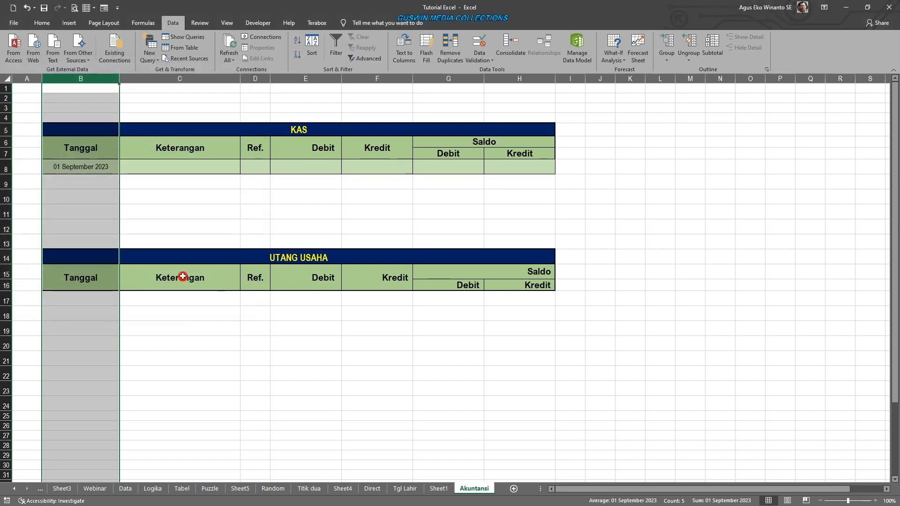
click(171, 331)
- Check cells B8 and B9 for the date list and clear the date entered in B8
click(97, 167)
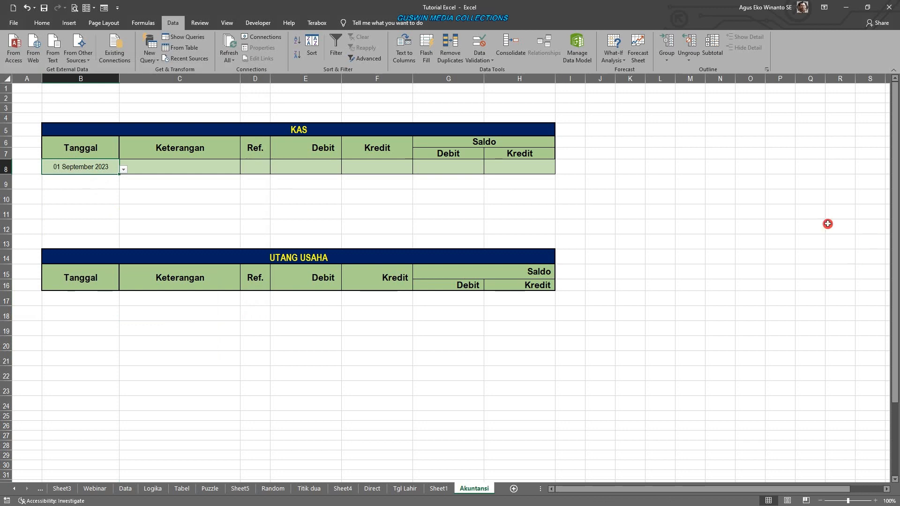
click(103, 186)
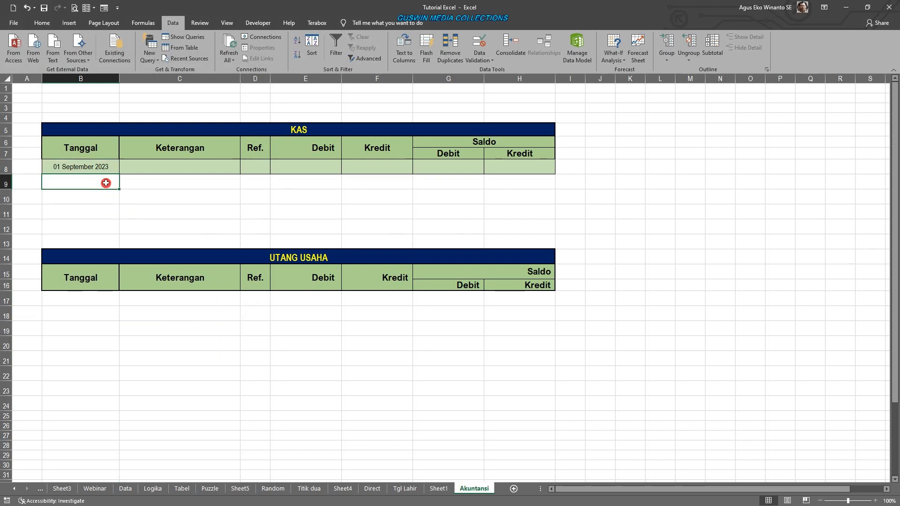
click(214, 216)
click(92, 167)
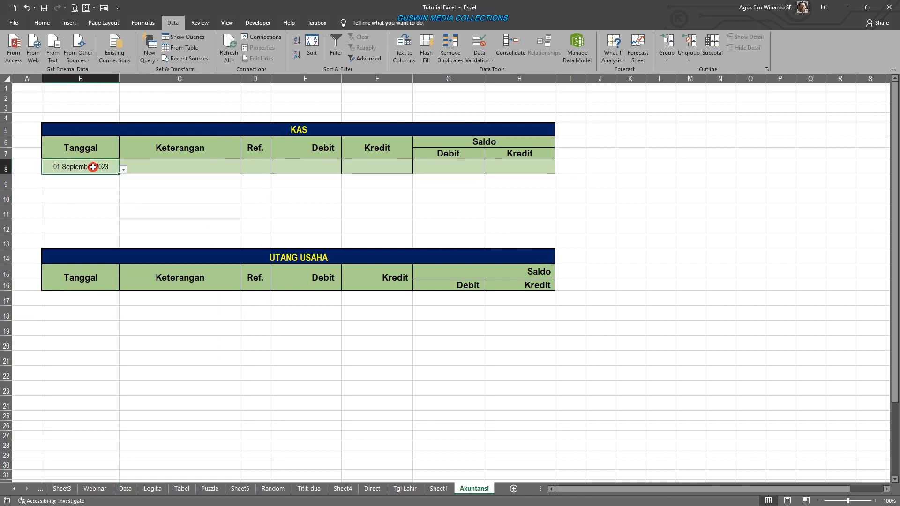
key(Delete)
click(129, 195)
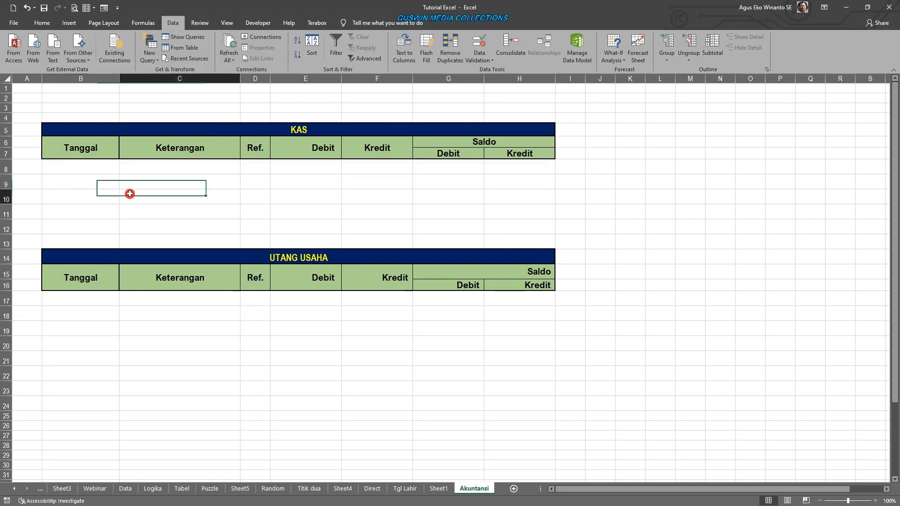
- Fill B8's date list validation down to B9 and open the list of dates in B9
click(71, 162)
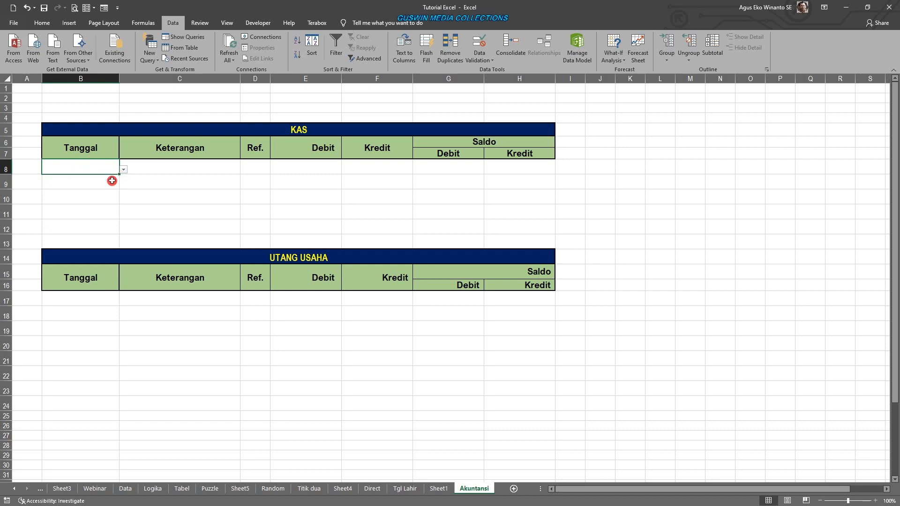
drag(120, 175, 120, 187)
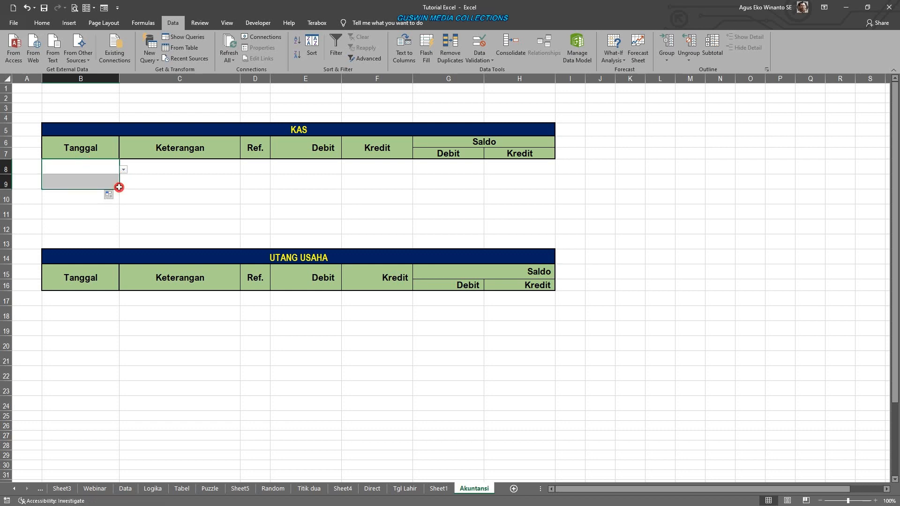
click(96, 224)
click(106, 186)
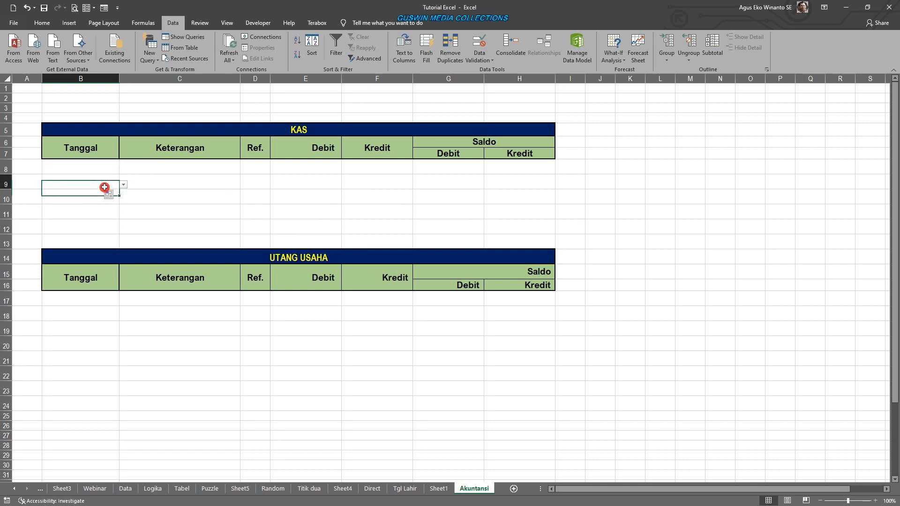
click(123, 184)
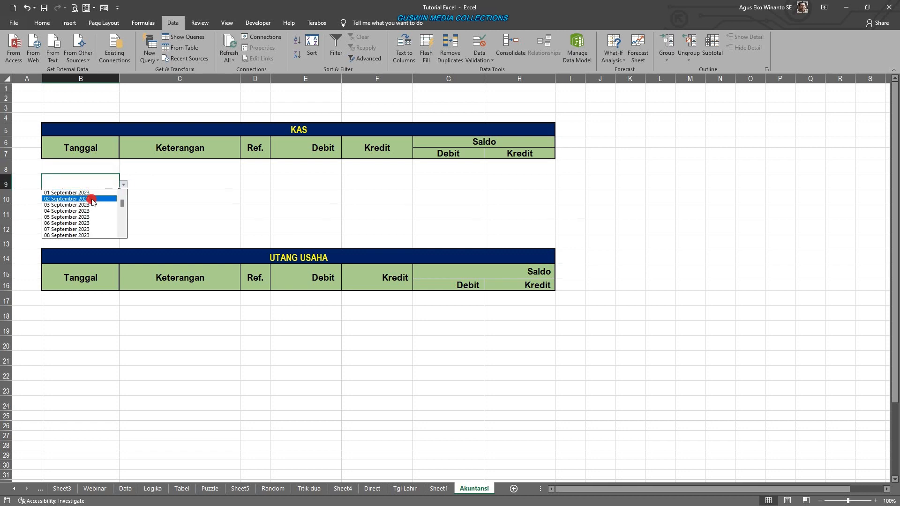
- Test the date list in B9 with 02 September 2023 and clear the entered date
click(92, 201)
click(425, 211)
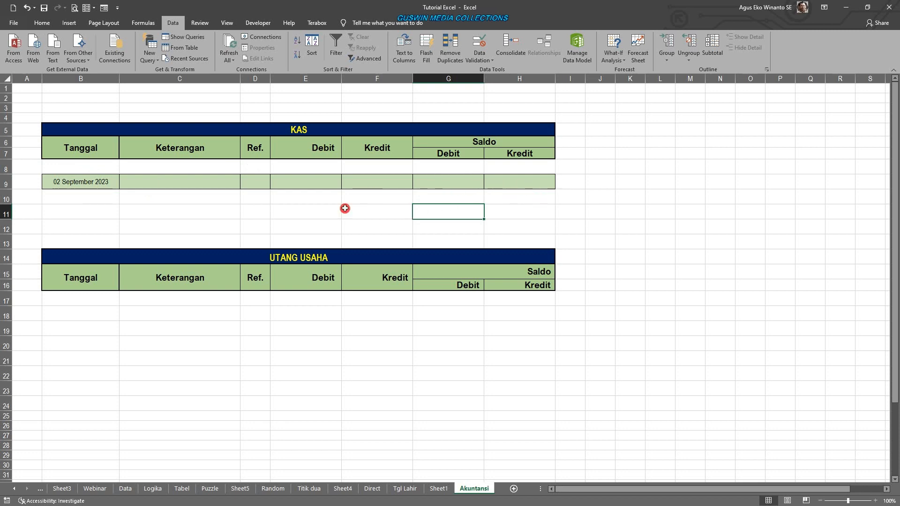
click(230, 211)
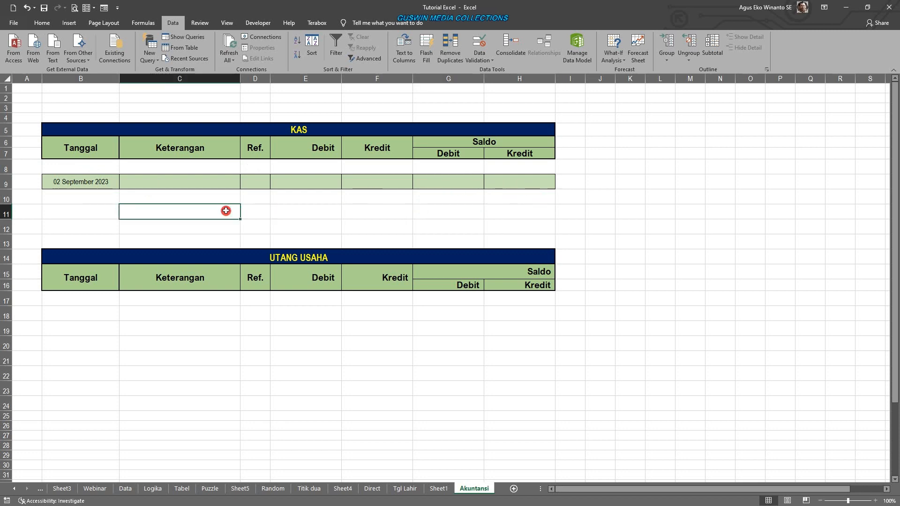
click(81, 182)
key(Delete)
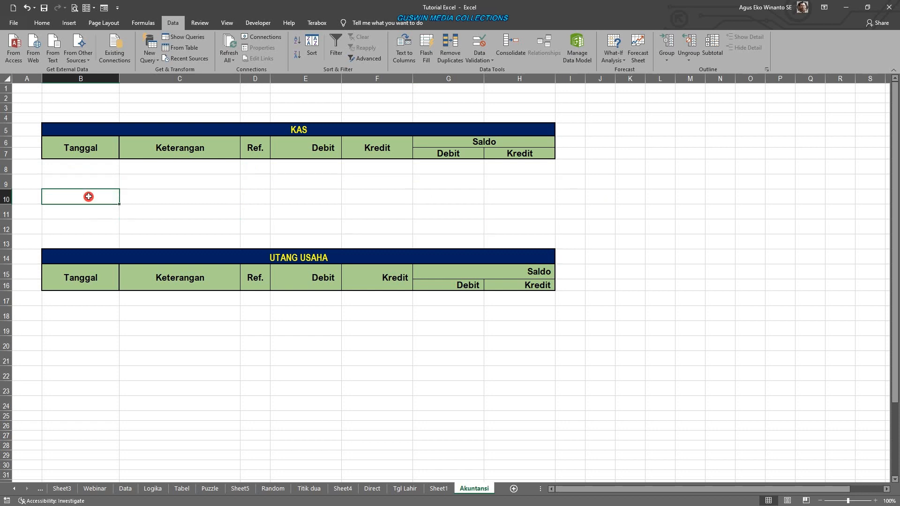
- Fill B9's date list validation down to B12 and copy it from B10 to the first UTANG USAHA row, cell B17
drag(118, 189, 117, 234)
click(161, 360)
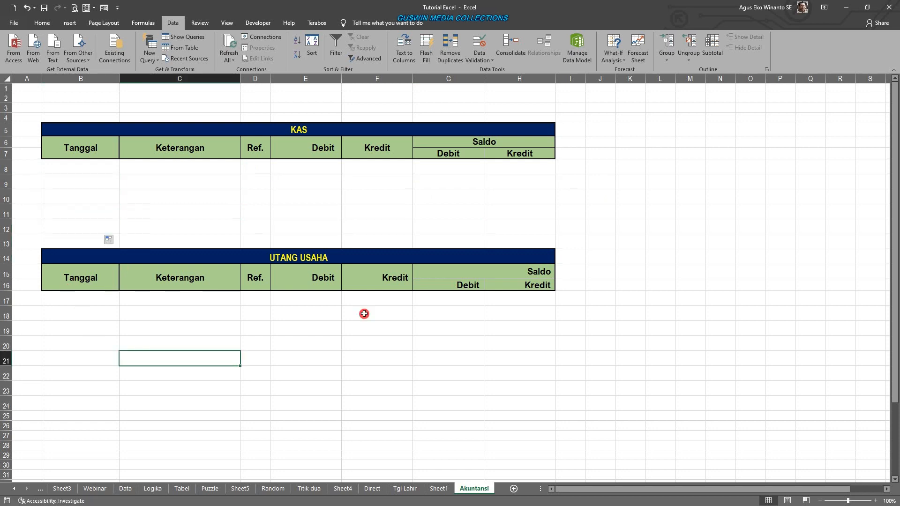
click(90, 191)
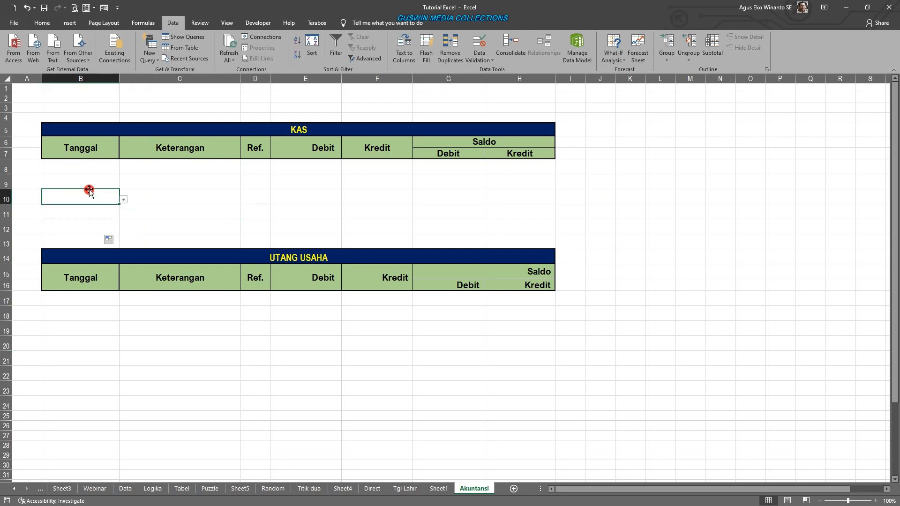
key(ctrl+c)
click(81, 300)
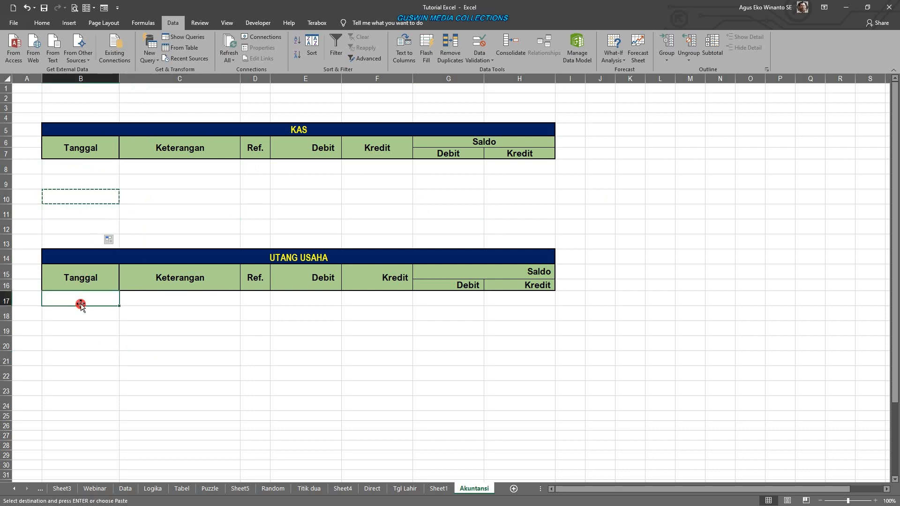
drag(80, 362, 81, 346)
click(80, 298)
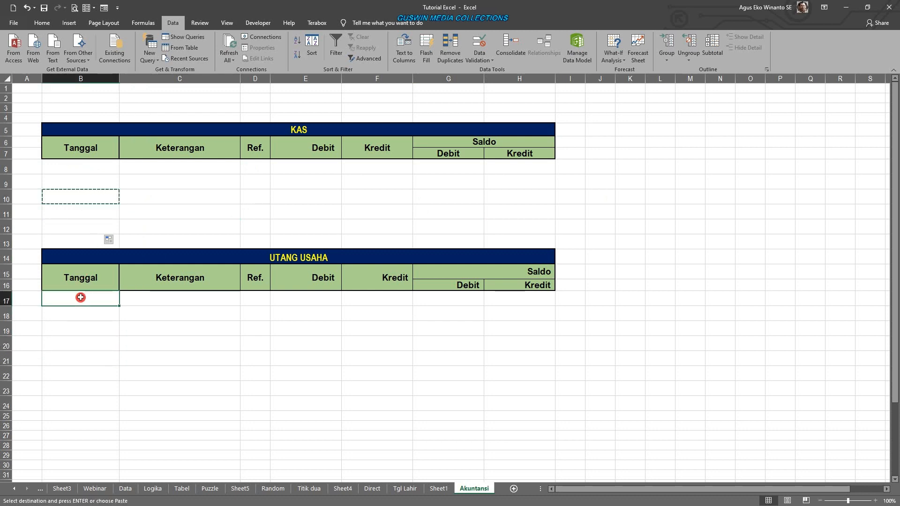
key(Return)
click(103, 313)
click(105, 296)
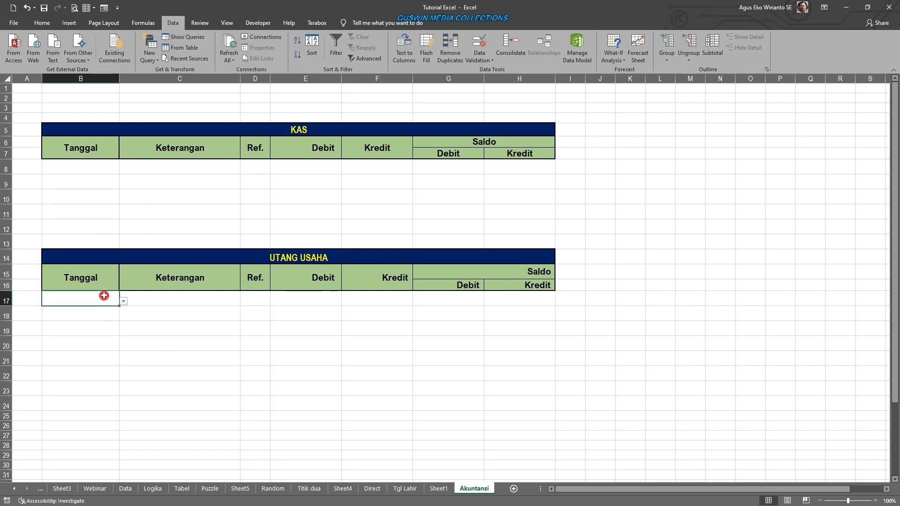
- Test the date list in B17 with 01 September 2023 and clear the entered date
click(123, 302)
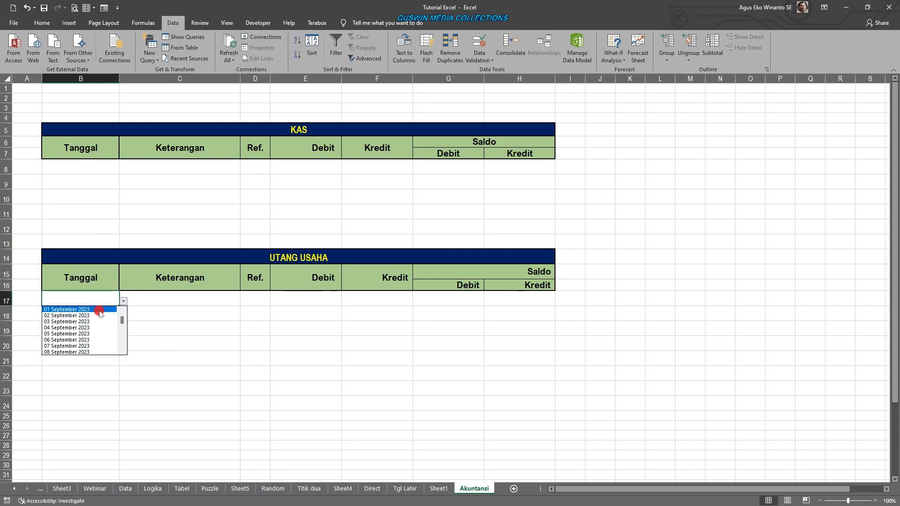
click(102, 308)
click(88, 312)
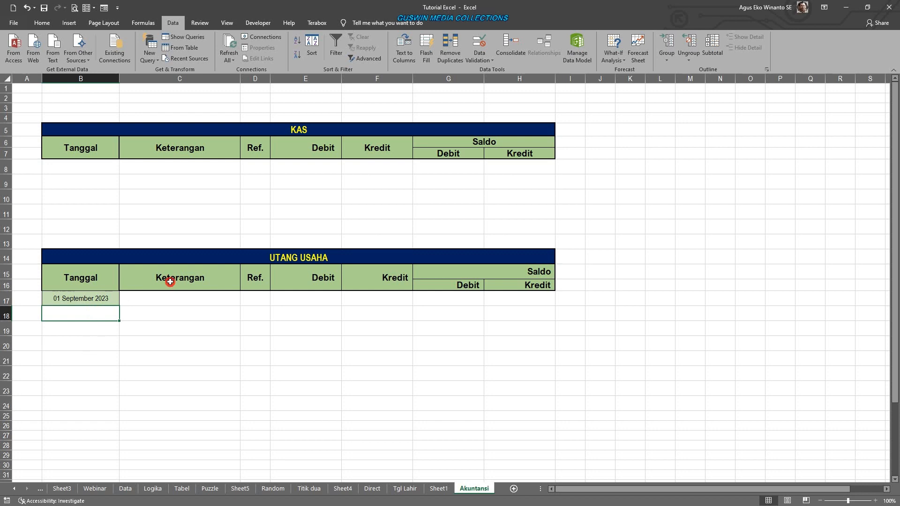
click(499, 319)
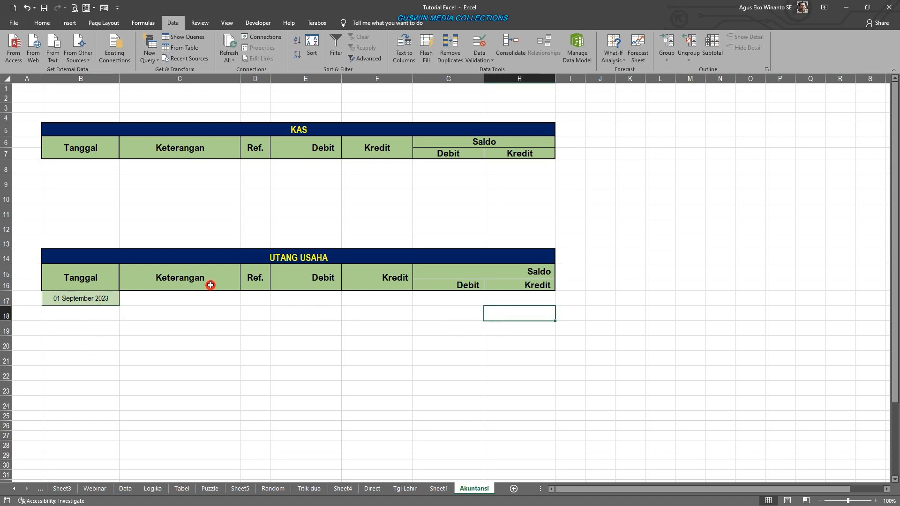
click(81, 303)
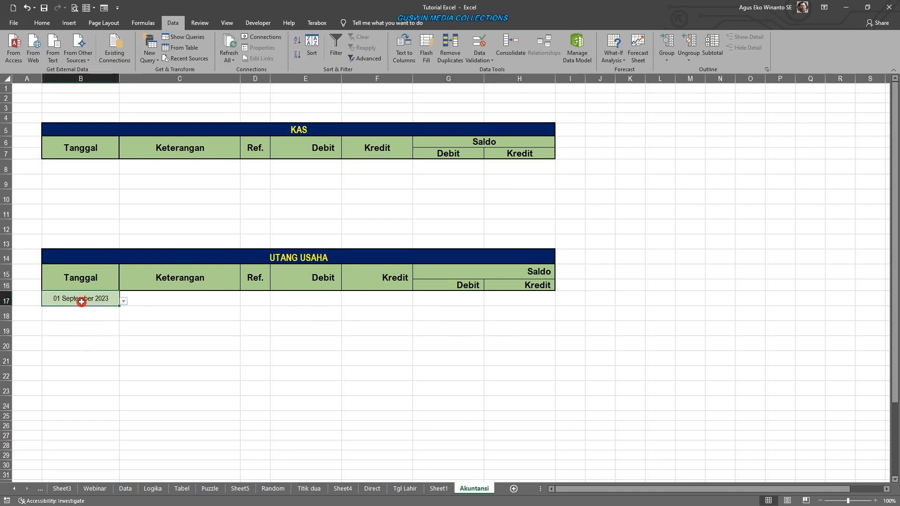
key(Delete)
click(121, 355)
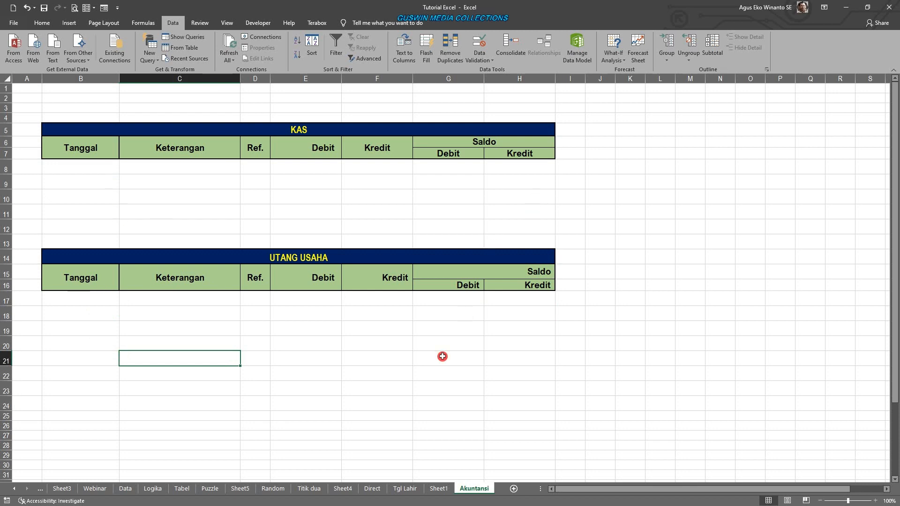
click(442, 356)
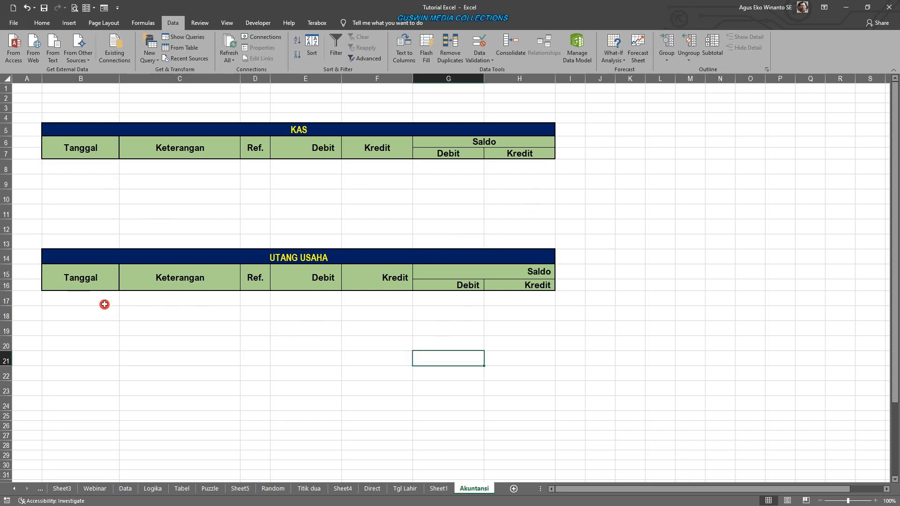
click(104, 305)
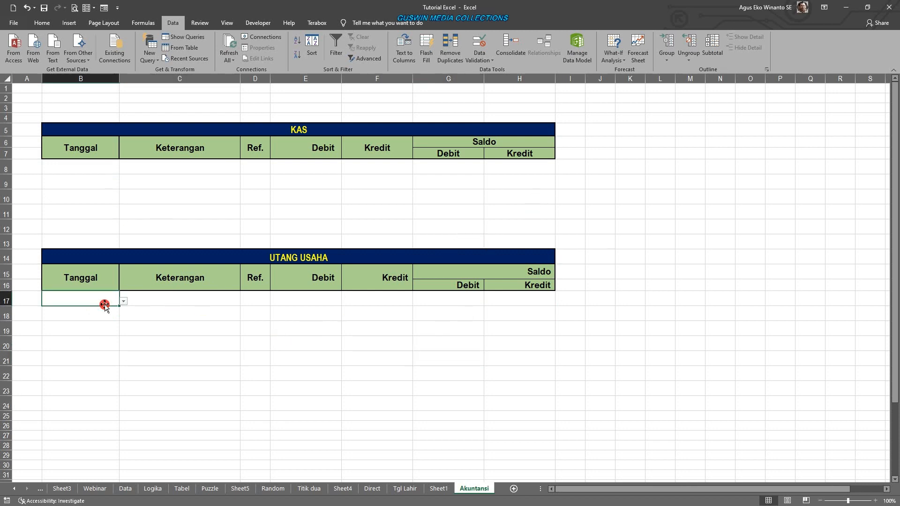
click(291, 316)
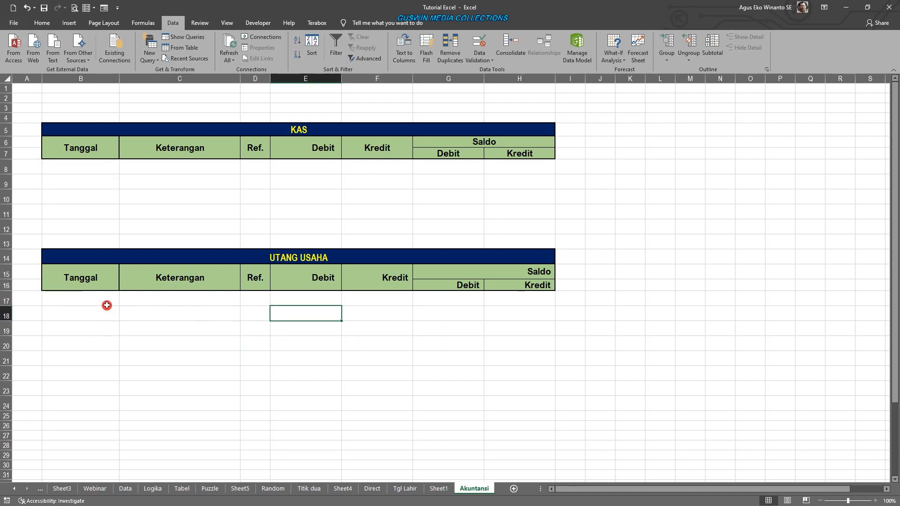
- Start a formula-based conditional formatting rule for B17:H17 with the formula =$B17
drag(98, 297, 514, 300)
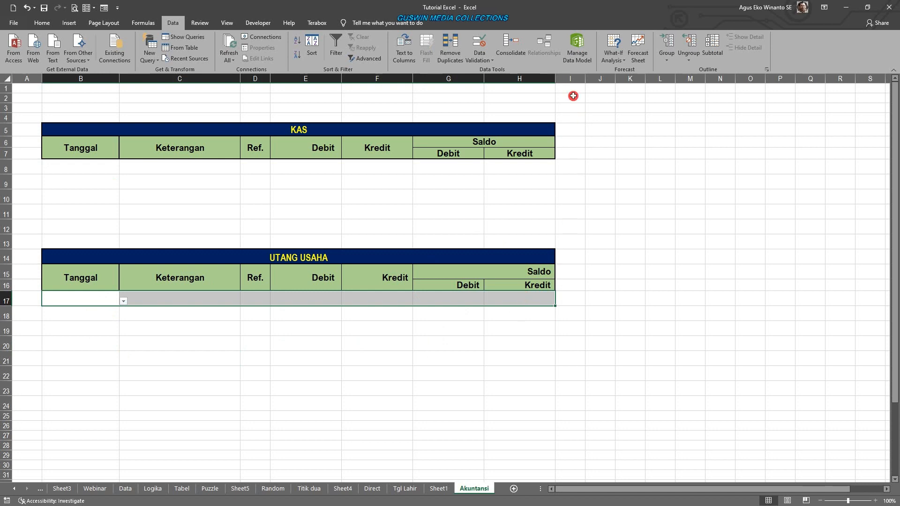
click(42, 23)
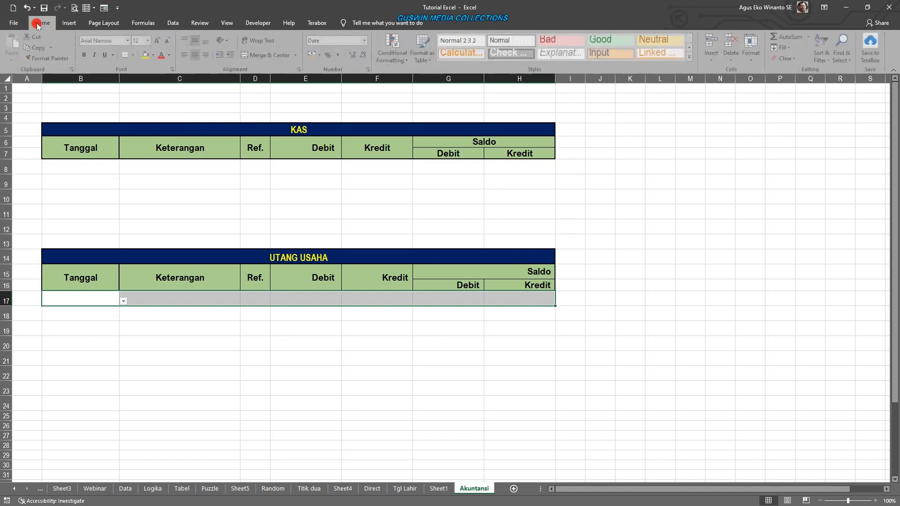
click(411, 61)
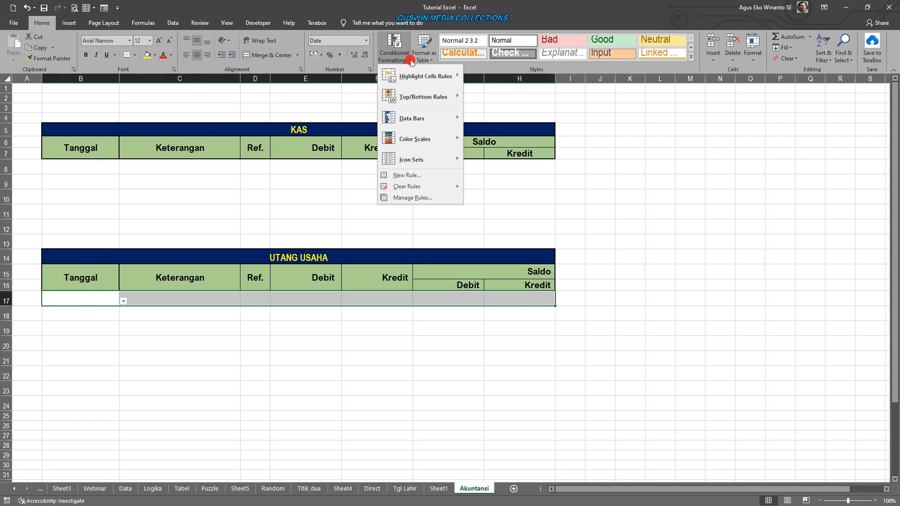
click(433, 175)
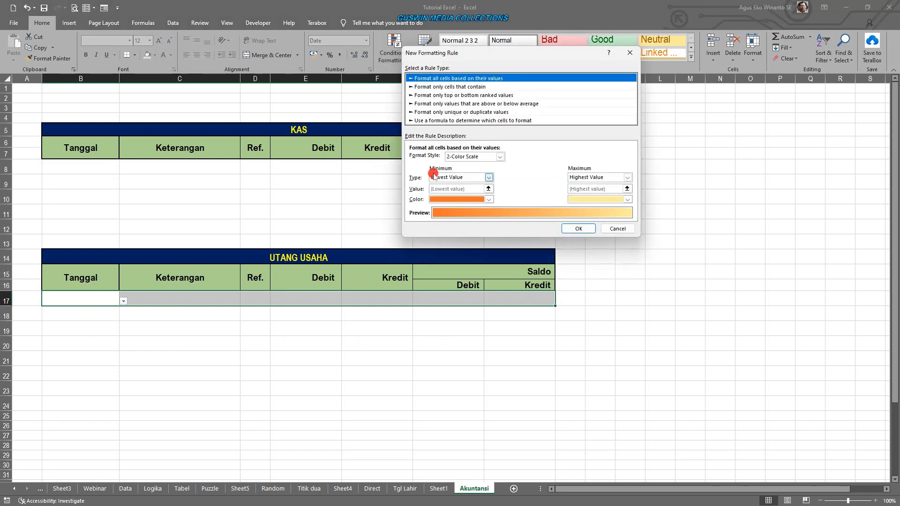
click(431, 121)
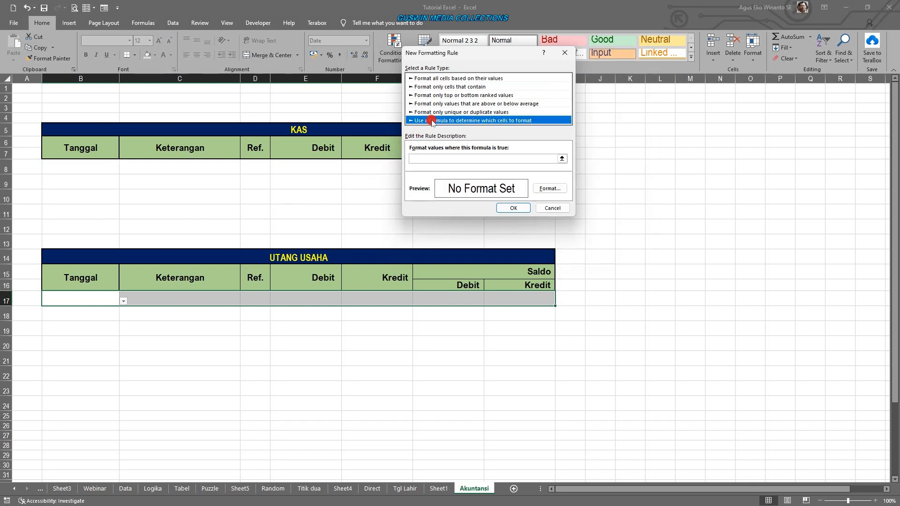
click(431, 159)
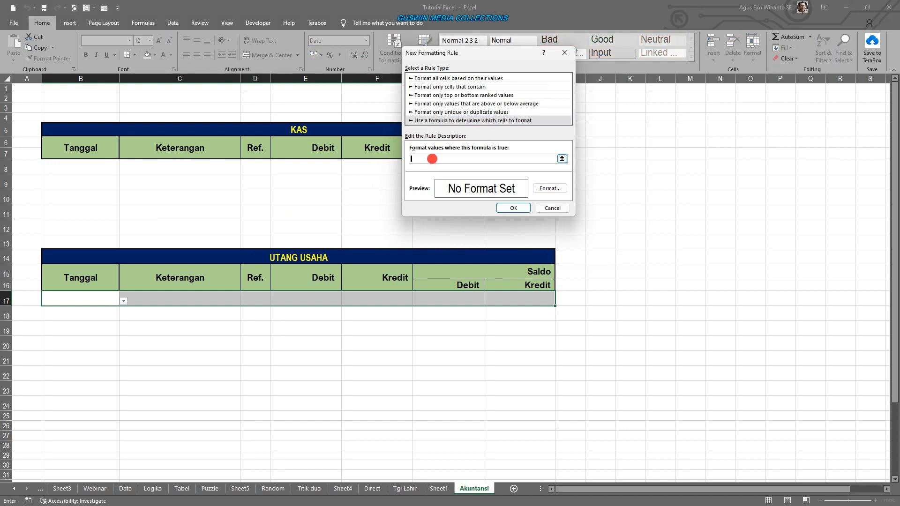
click(89, 301)
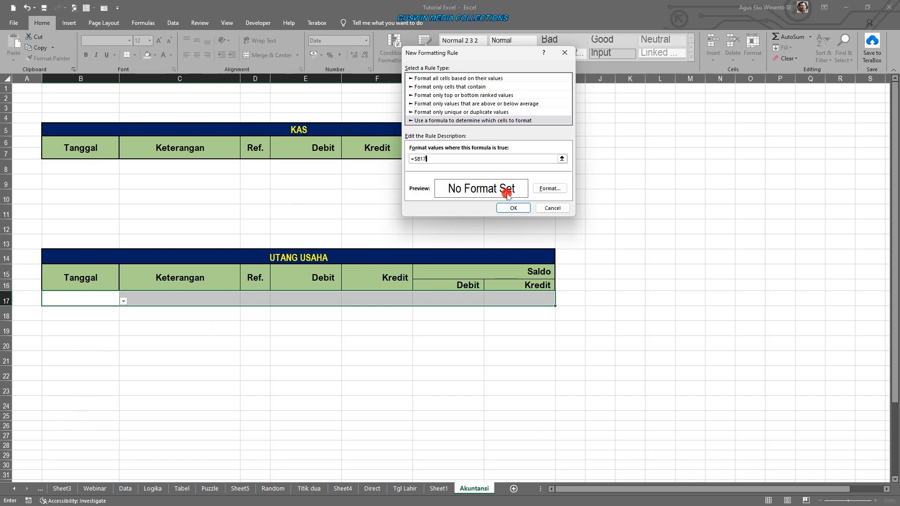
- Give the rule a light orange fill and an outline border, and apply it to B17:H17
click(549, 189)
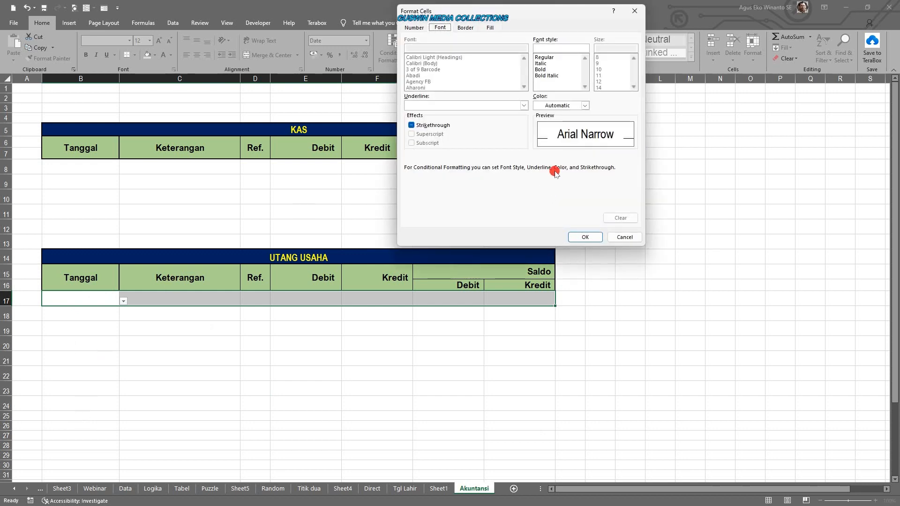
click(490, 27)
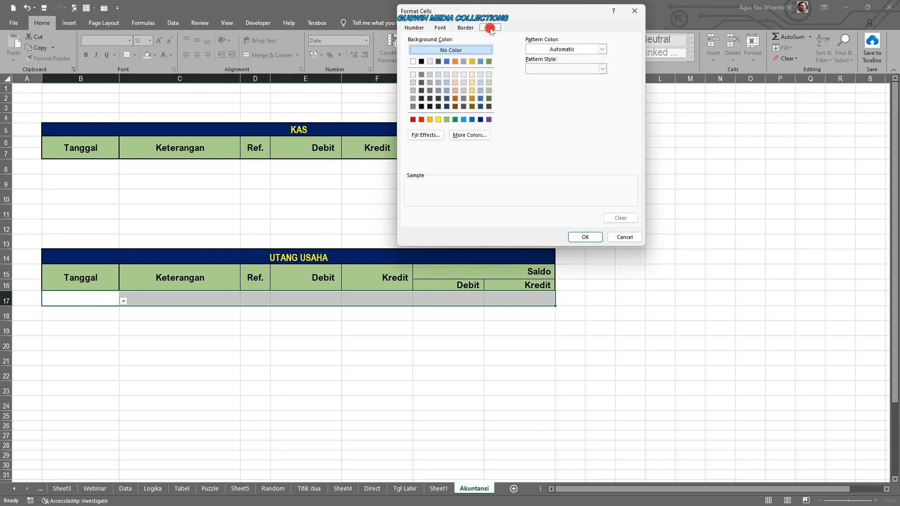
click(455, 84)
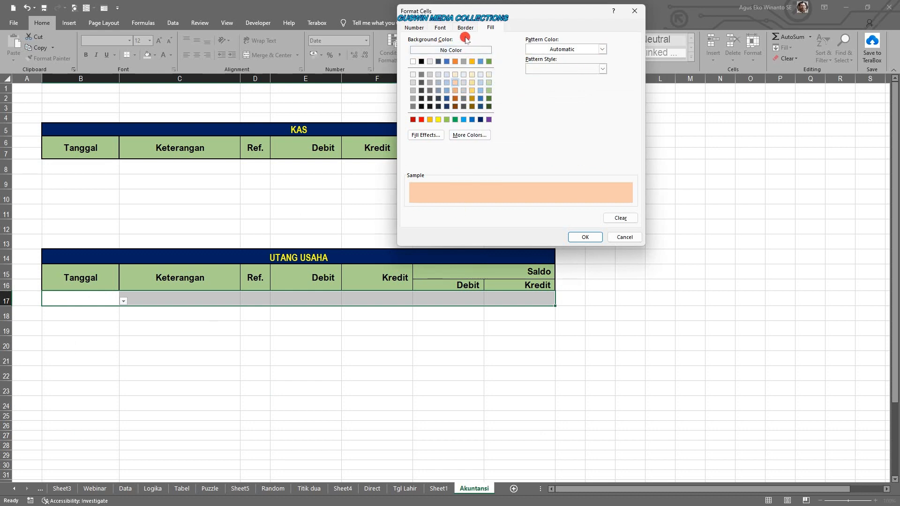
click(465, 28)
click(528, 55)
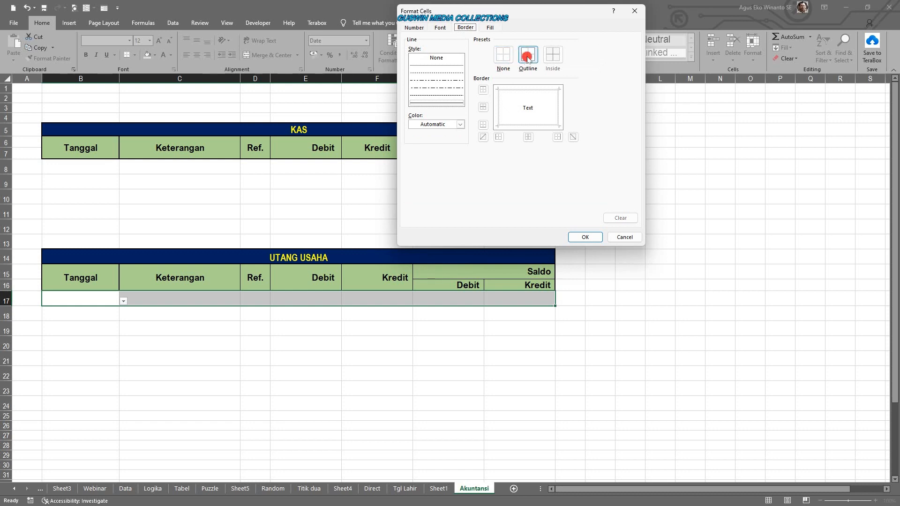
click(554, 55)
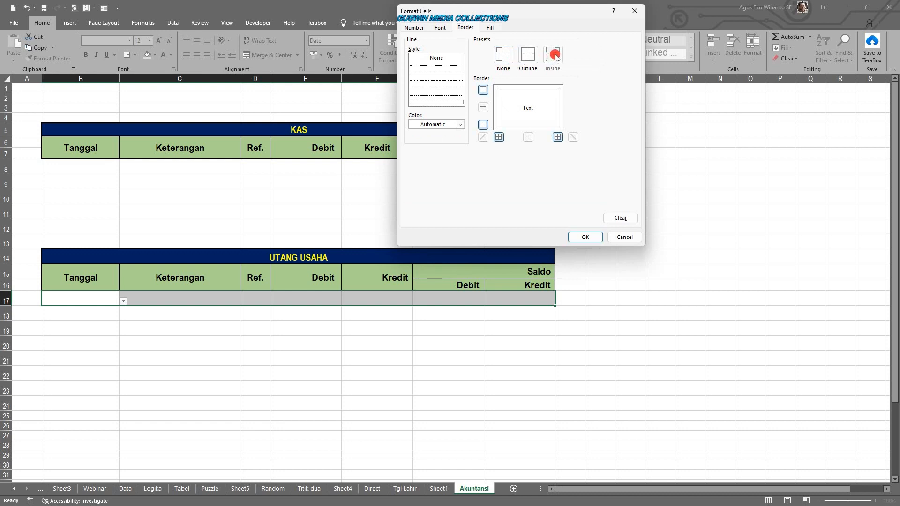
click(585, 237)
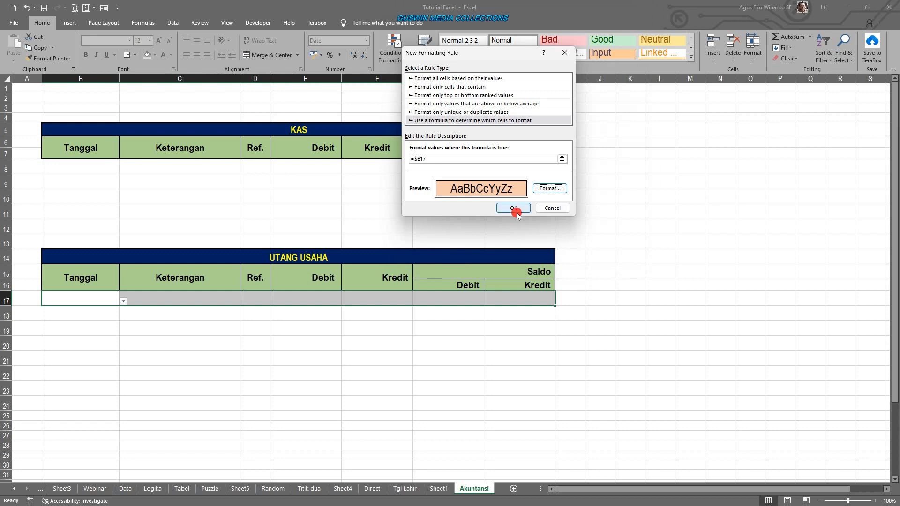
click(515, 209)
- Choose 02 September 2023 from the date list in B17 to test the row's conditional formatting
click(410, 374)
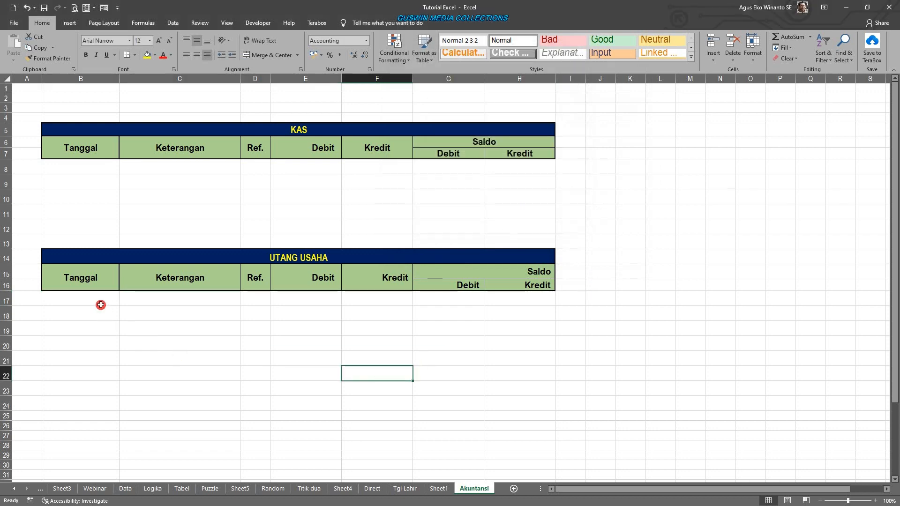
click(101, 305)
click(121, 303)
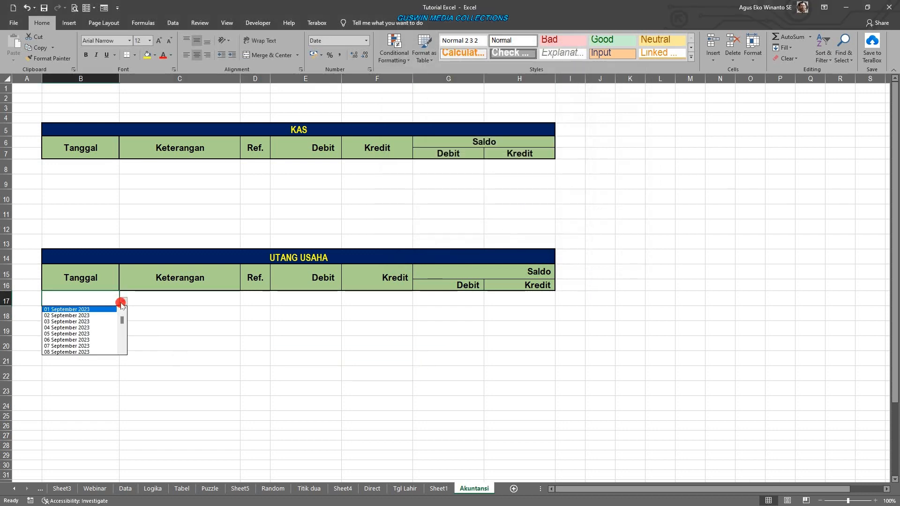
click(92, 317)
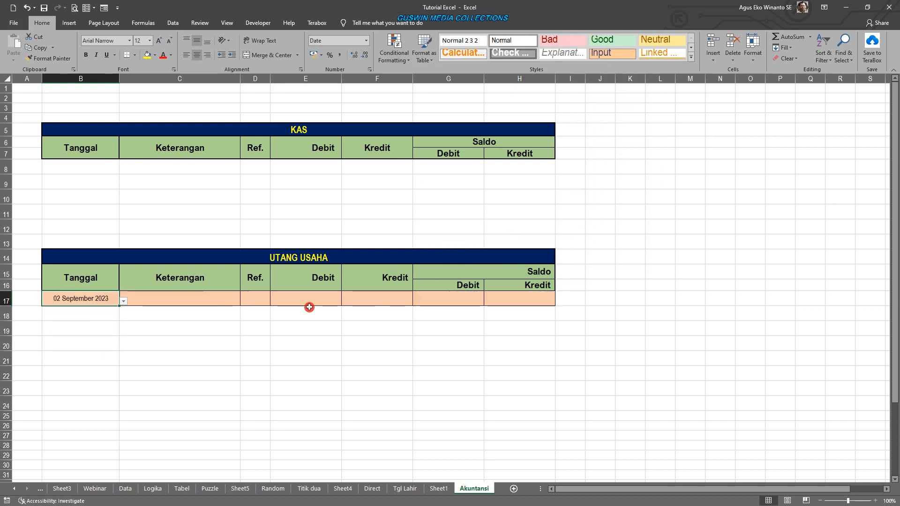
click(615, 315)
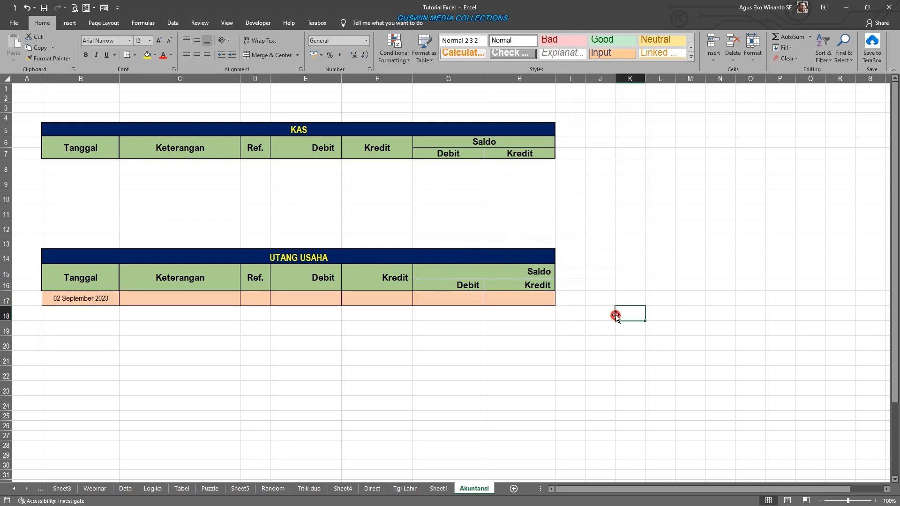
- Clear the date in B17 and fill B17:H17 with its date list and formatting down to row 29
click(111, 300)
key(Delete)
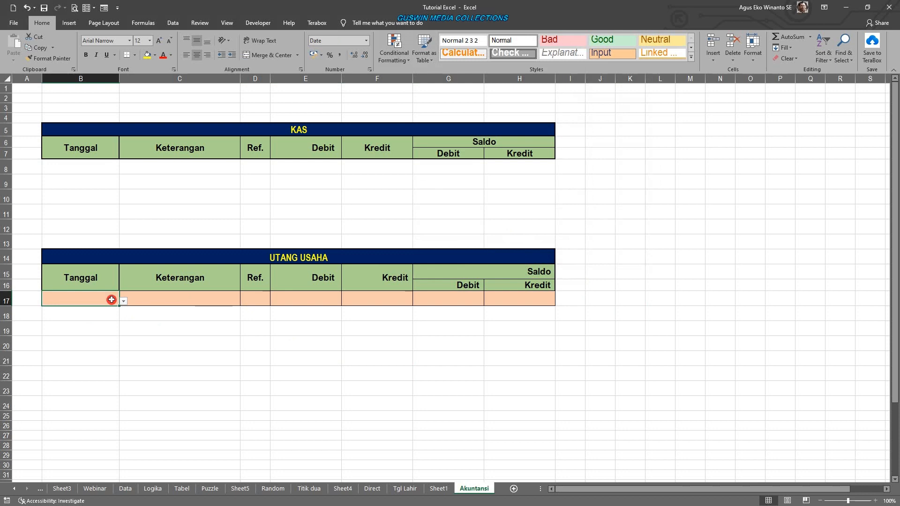
drag(112, 300, 549, 457)
click(661, 395)
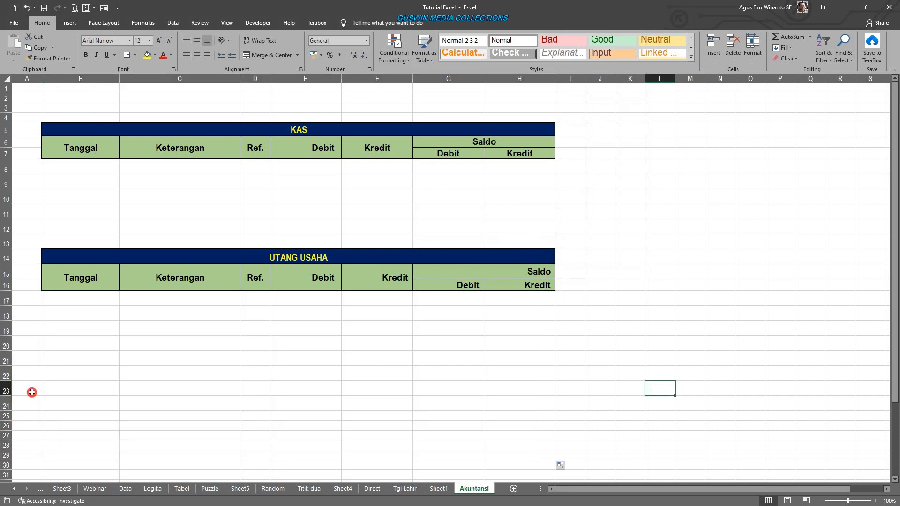
- Test the UTANG USAHA row formatting by choosing 05 September 2023 from the date list in B21, and clear the date again
click(66, 363)
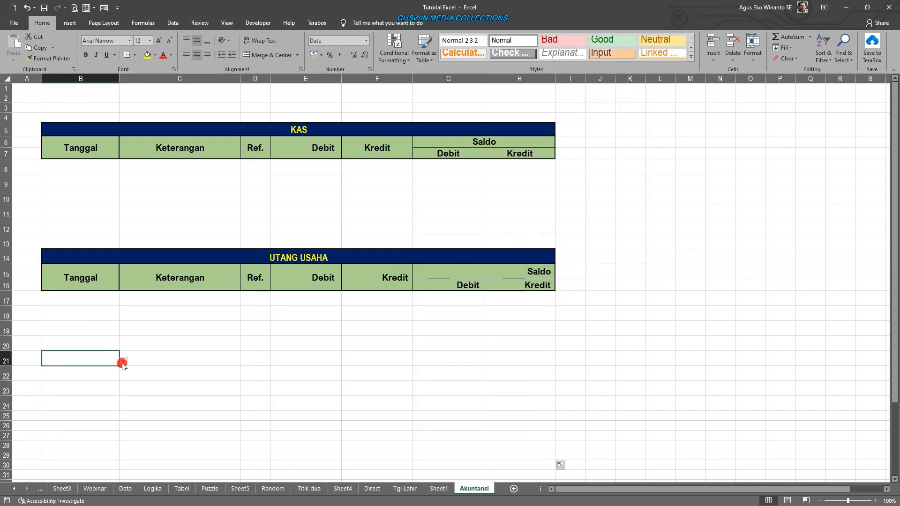
click(123, 362)
click(96, 391)
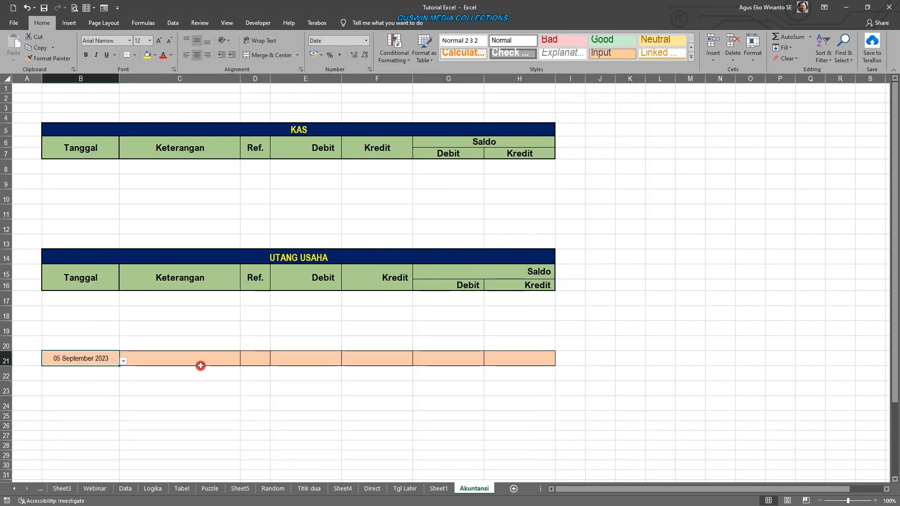
click(643, 388)
click(75, 358)
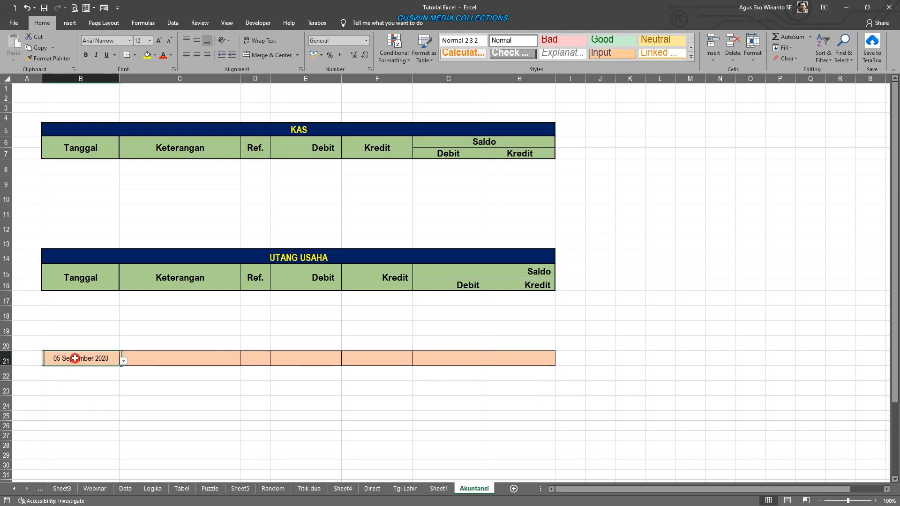
key(Delete)
click(213, 418)
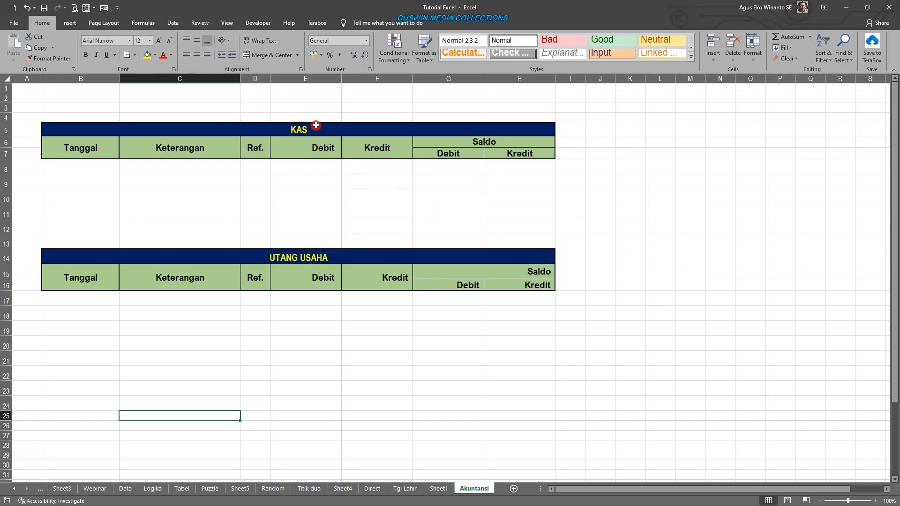
- Enter the formula =IF(B8="";"";E8) in G8, the first Saldo Debit cell of the KAS ledger
click(450, 167)
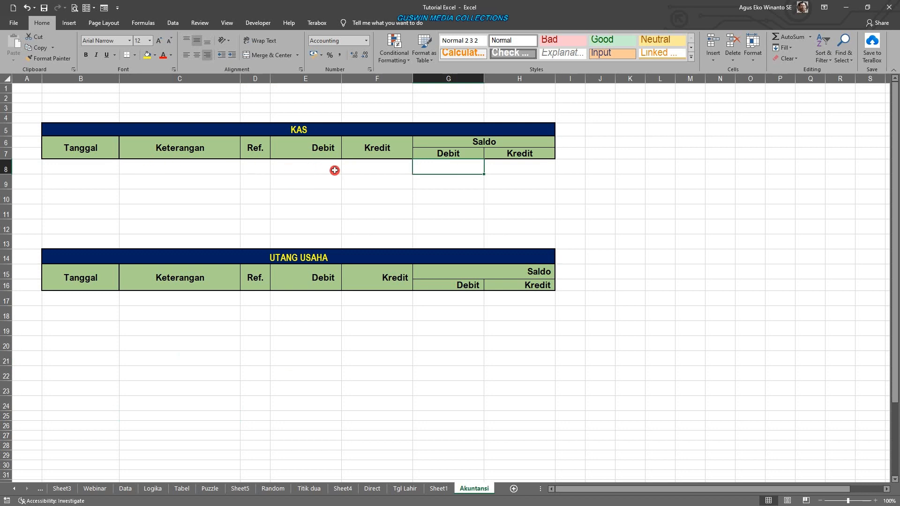
click(448, 167)
text(=)
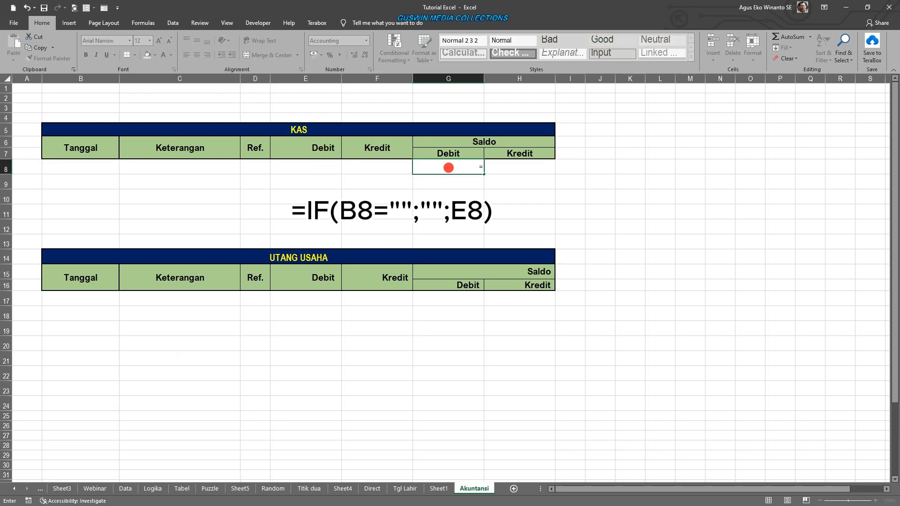
text(IF)
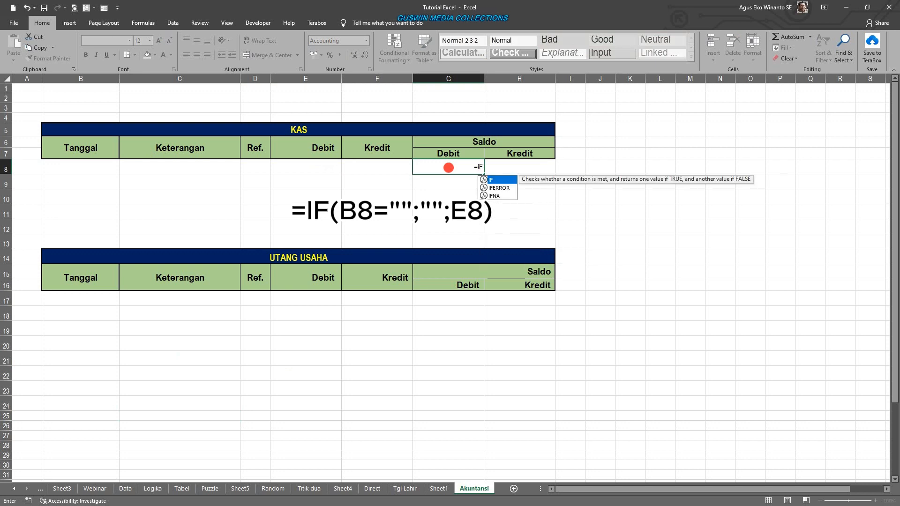
text(()
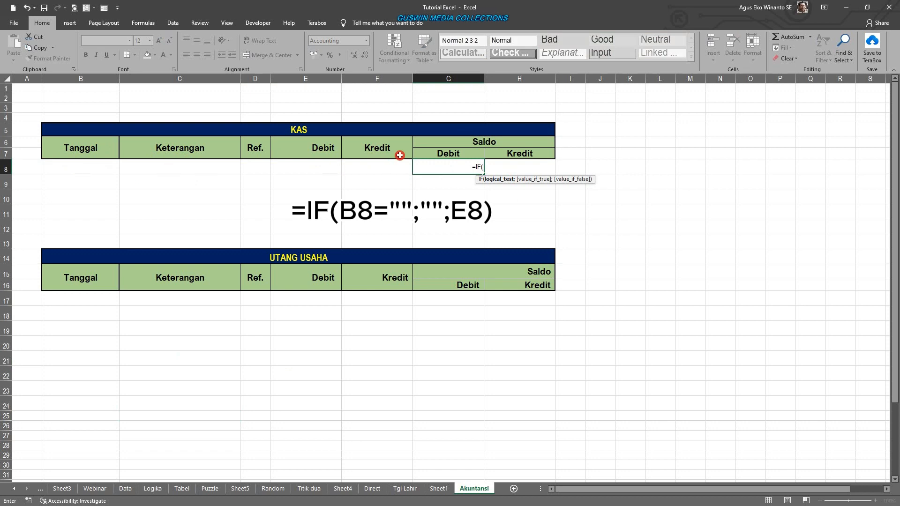
click(108, 163)
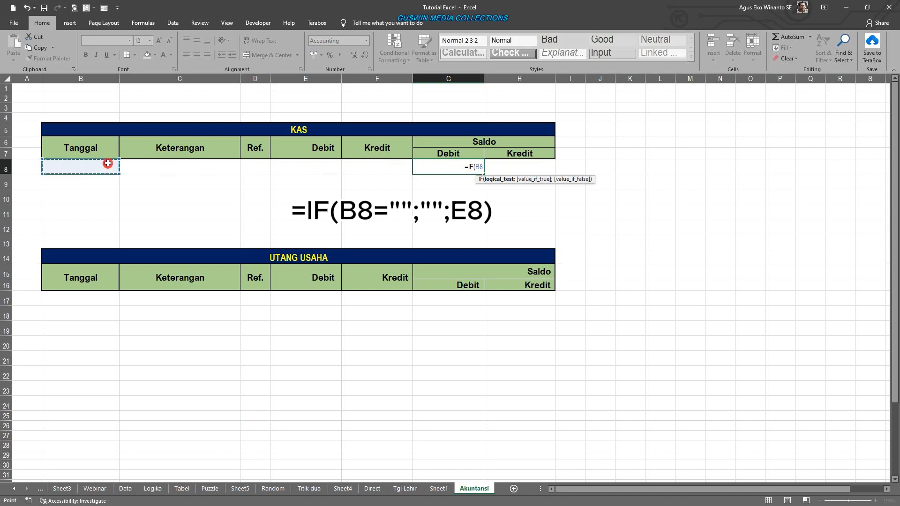
text(=)
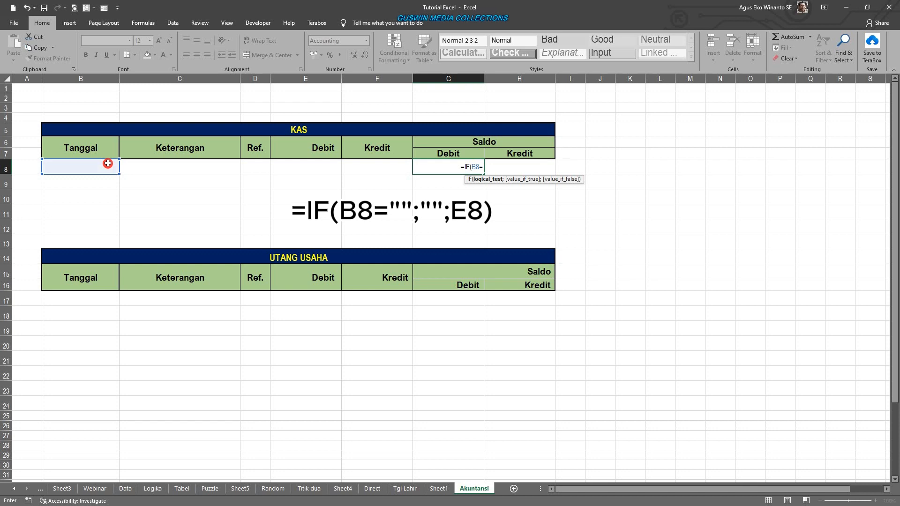
text("")
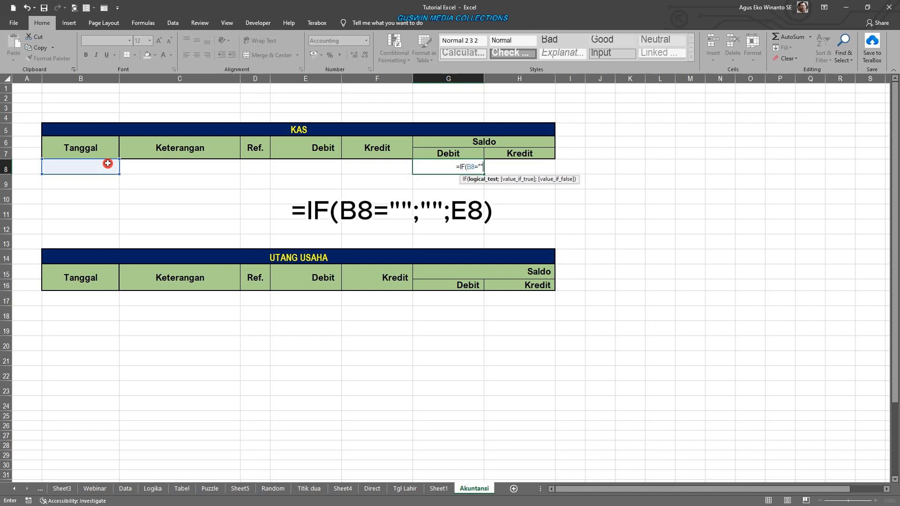
text(;"")
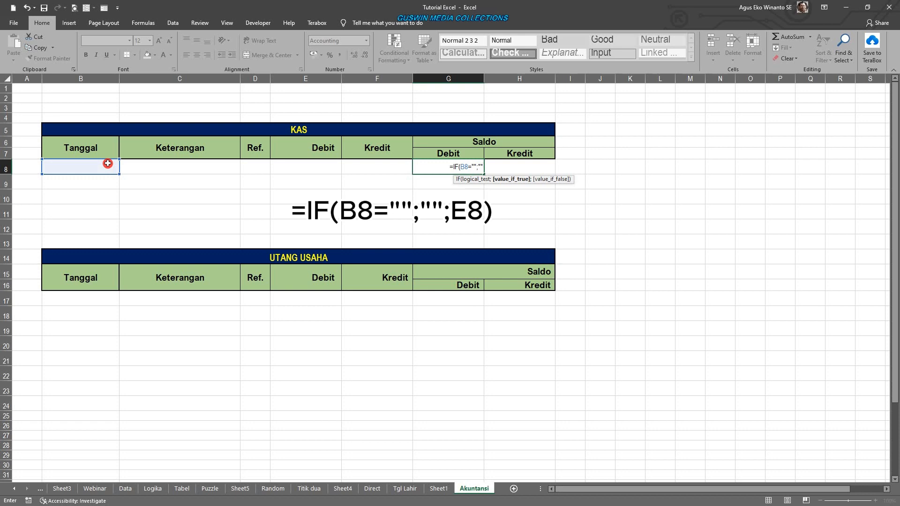
text(;)
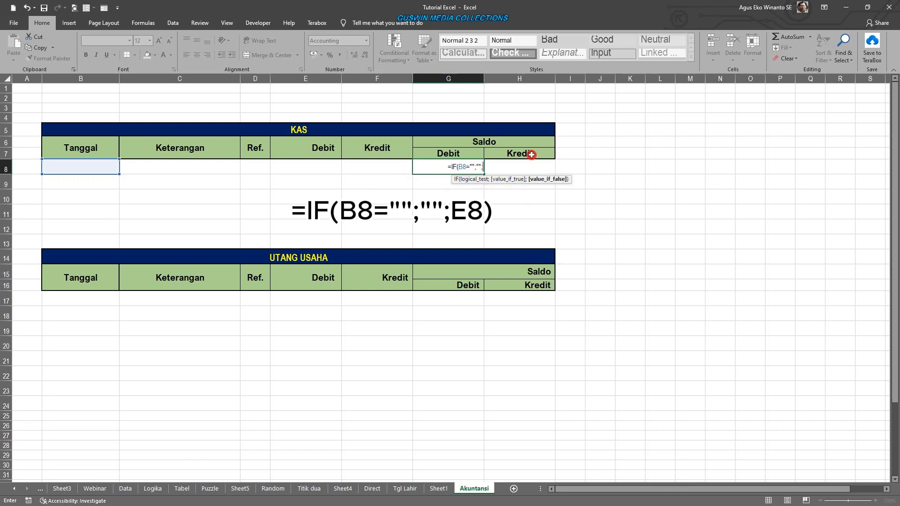
click(326, 167)
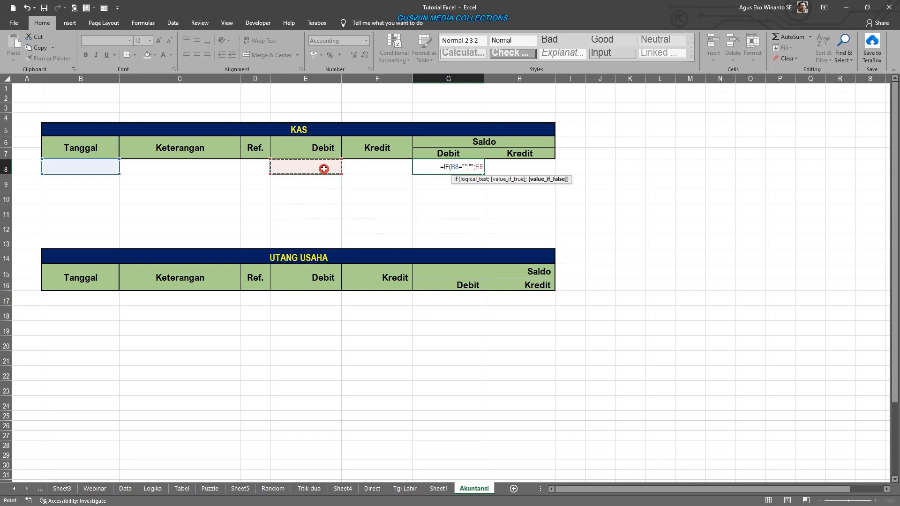
text())
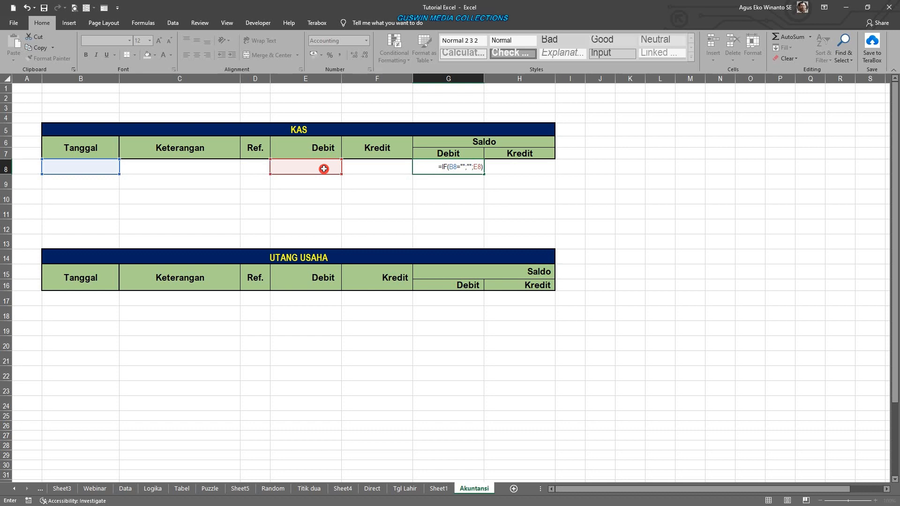
key(Return)
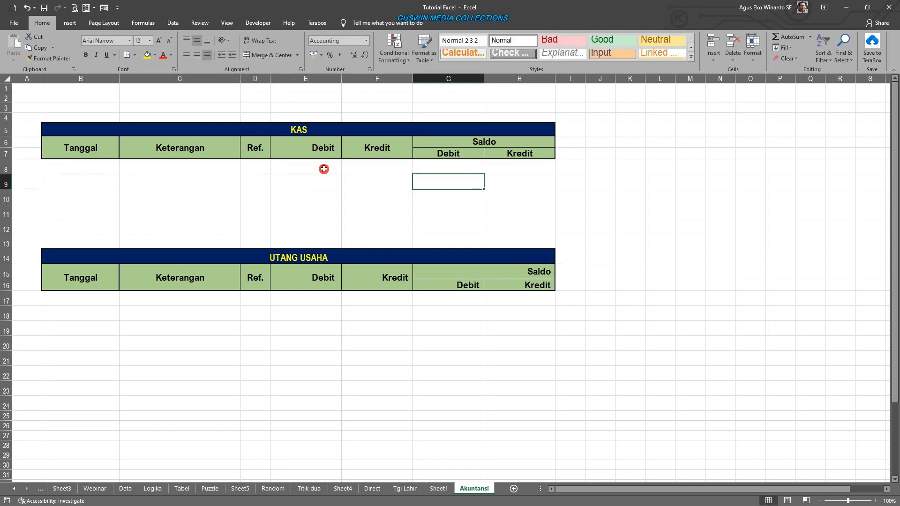
- Choose 01 September 2023 from the date list in B8 and enter a debit of 40 in E8
click(58, 167)
click(123, 170)
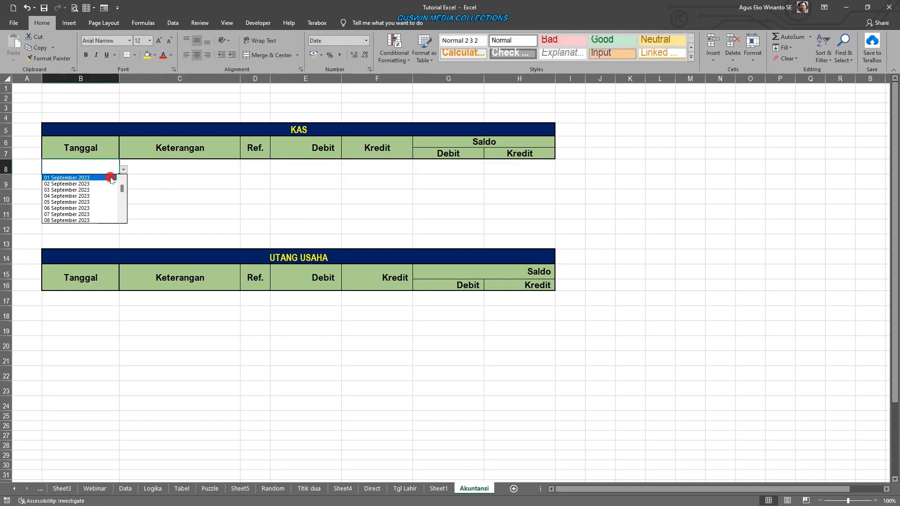
click(101, 177)
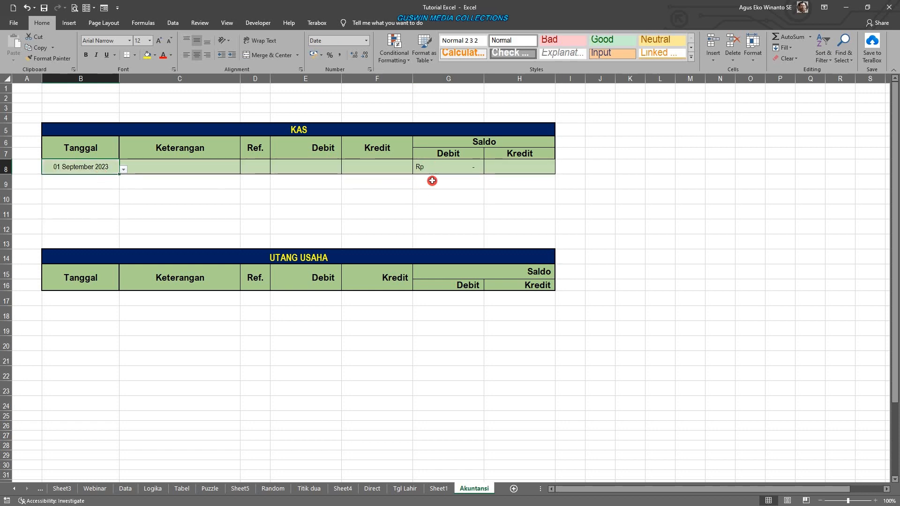
click(323, 166)
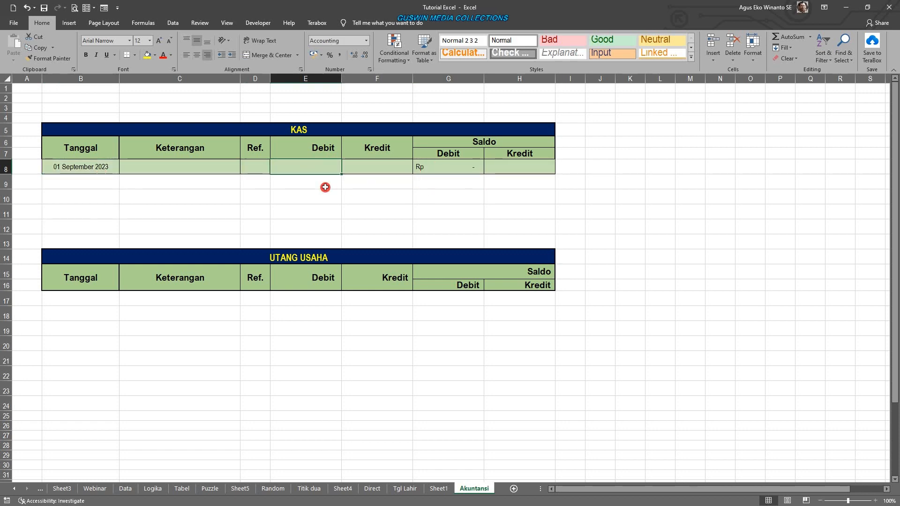
text(40)
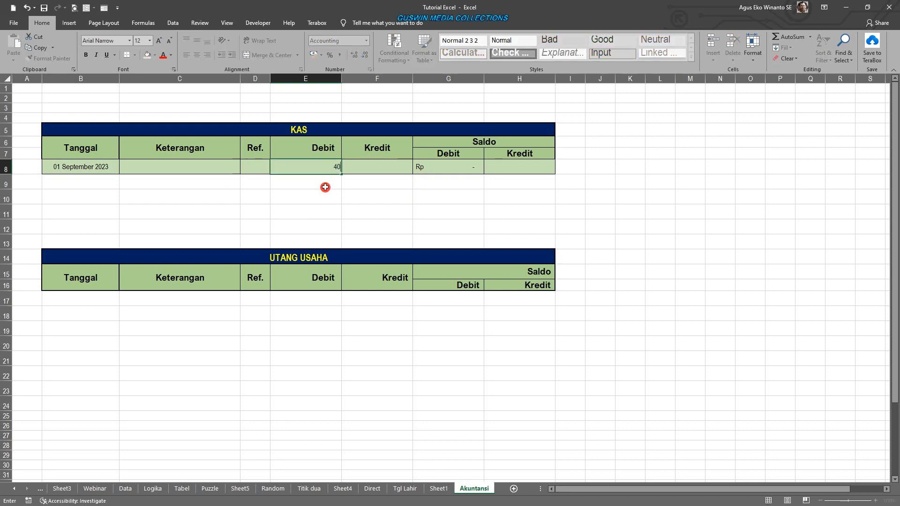
key(Return)
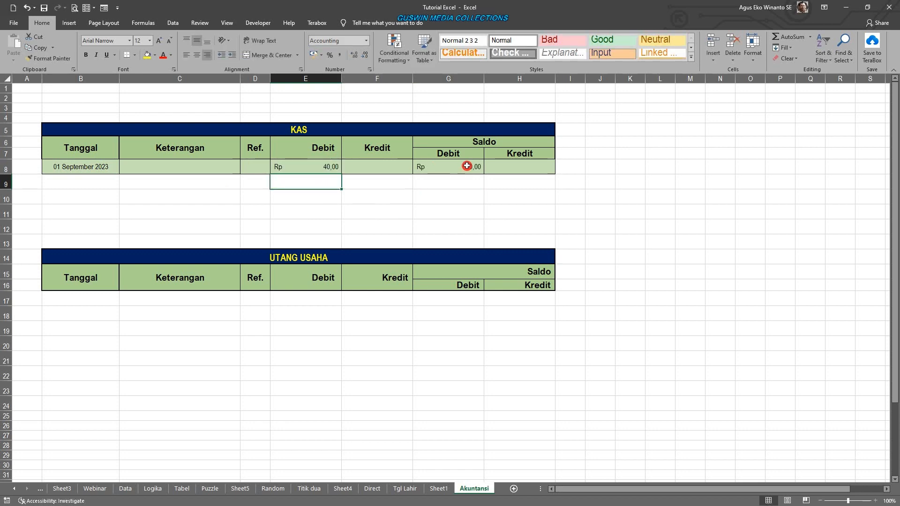
- Enter the running-balance formula =IF(B9="";"";IF(F9="";G8+E9;G8-F9)) in G9, the second Saldo Debit cell of the KAS ledger
click(460, 184)
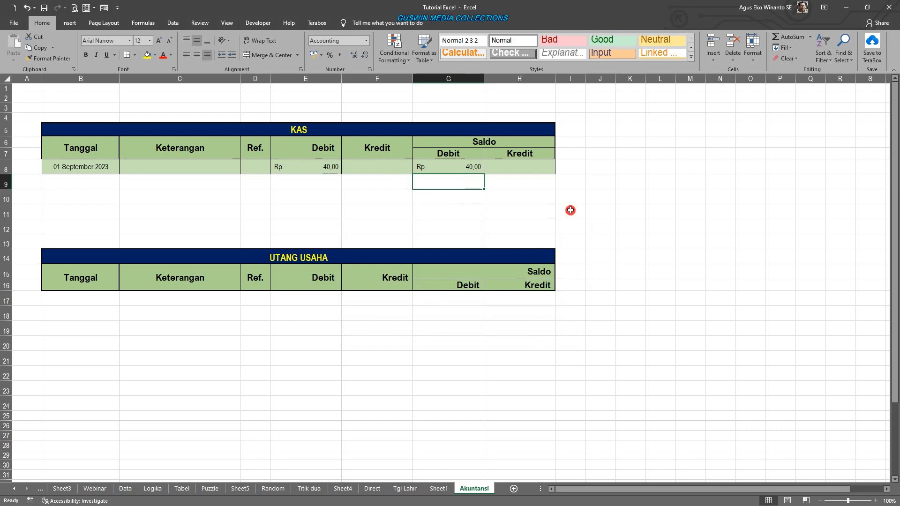
text(=)
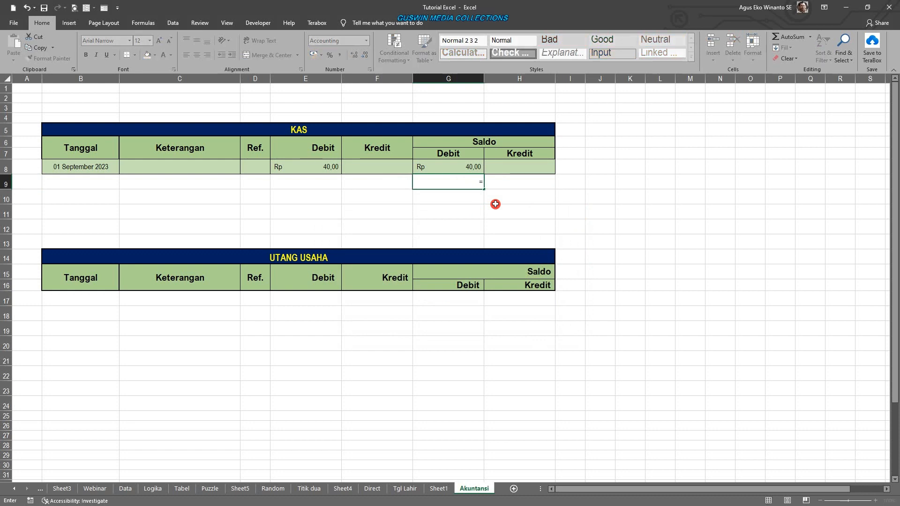
text(IF()
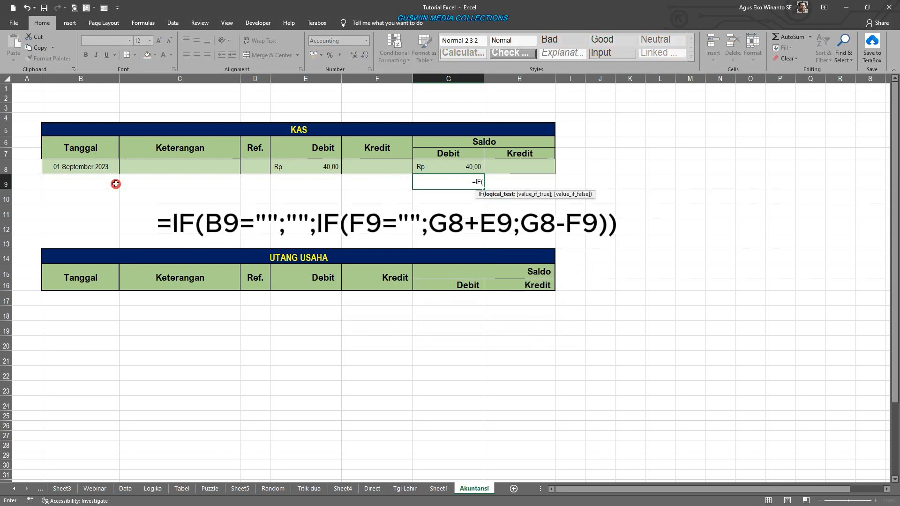
click(71, 182)
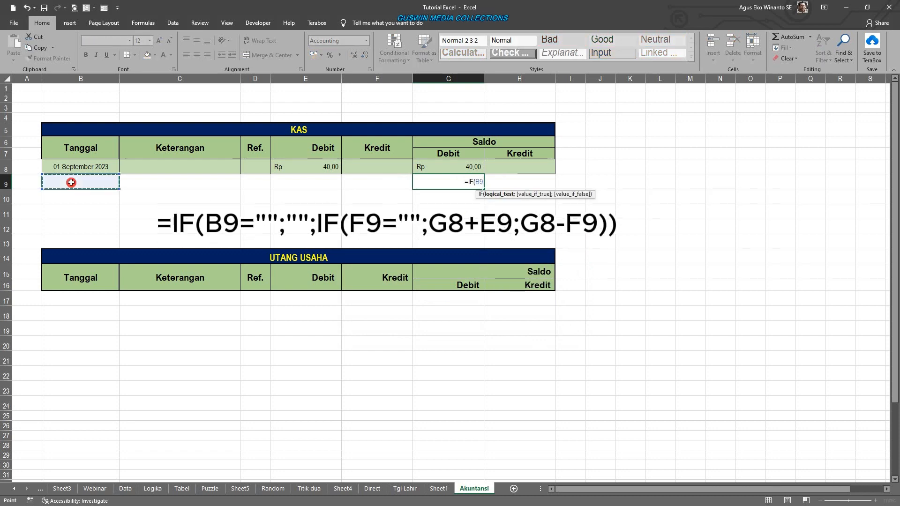
text(=)
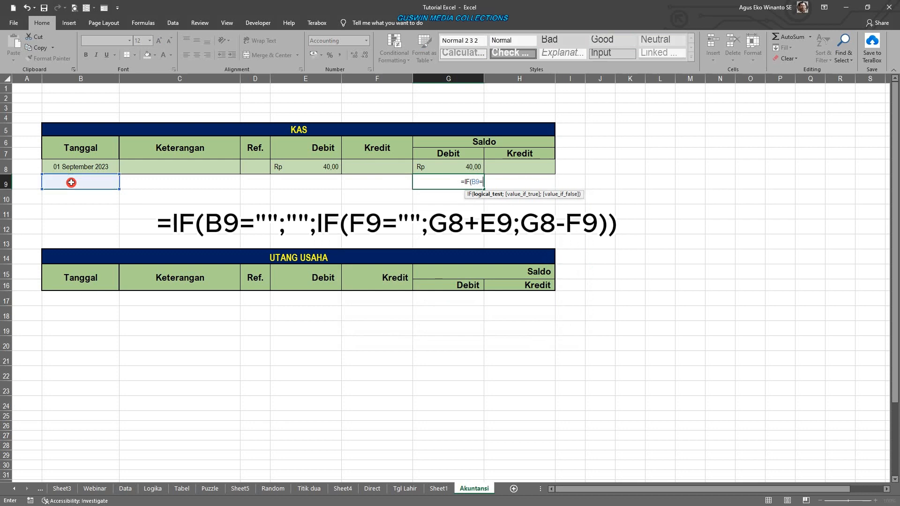
text("";)
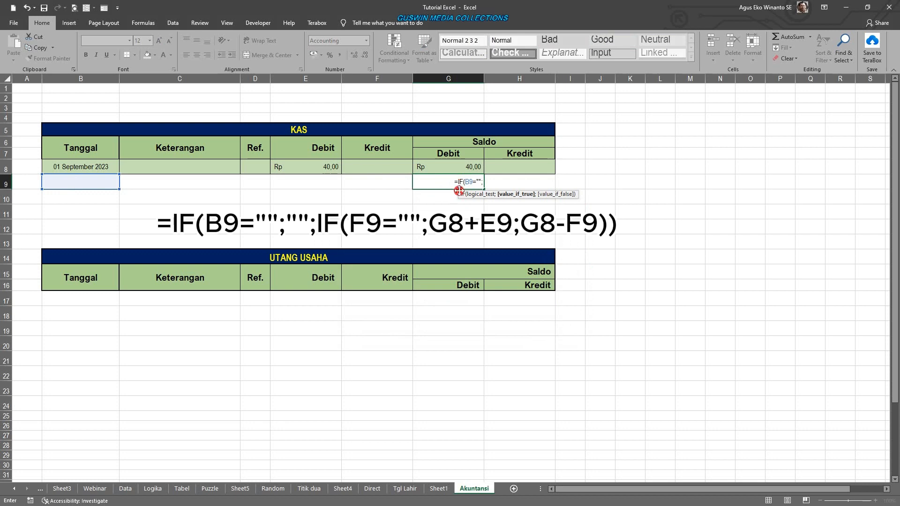
text("")
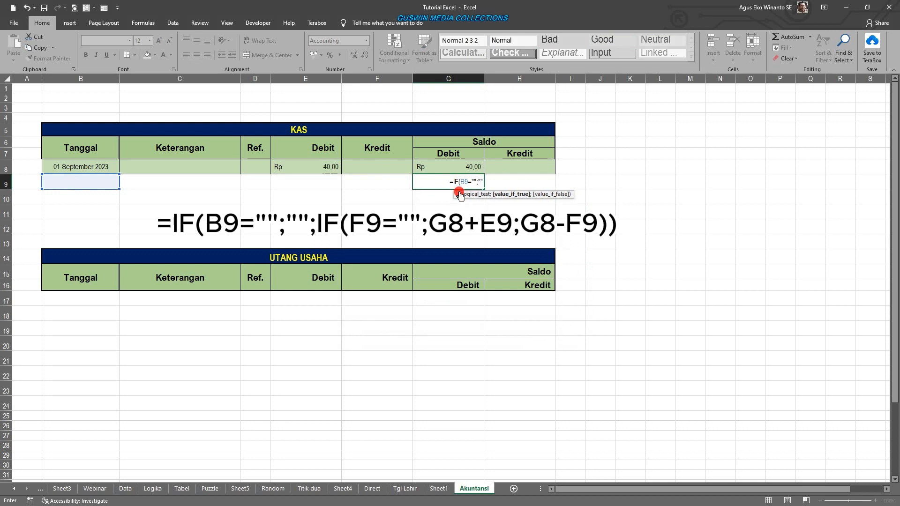
text(;)
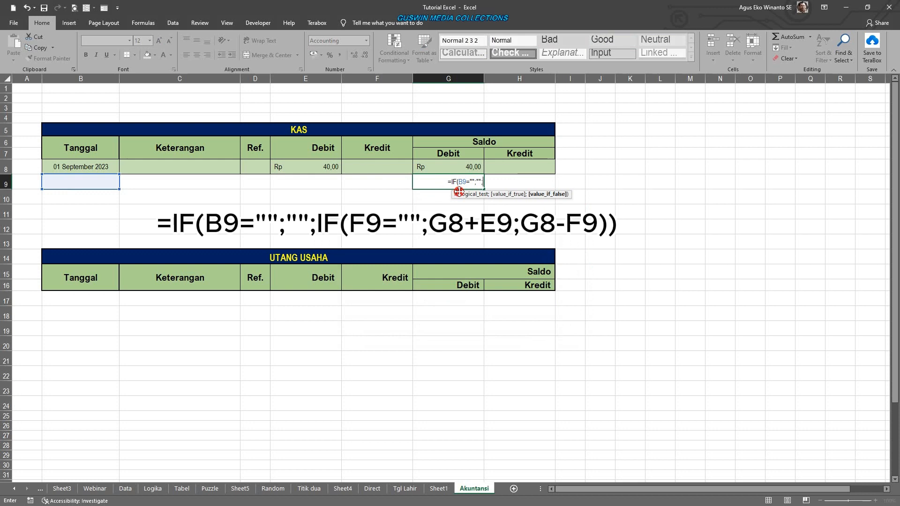
text(IF()
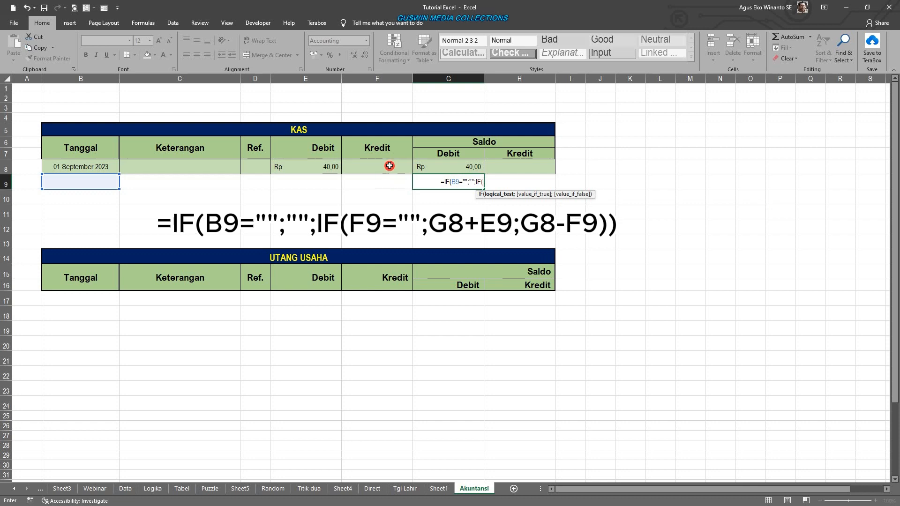
click(380, 185)
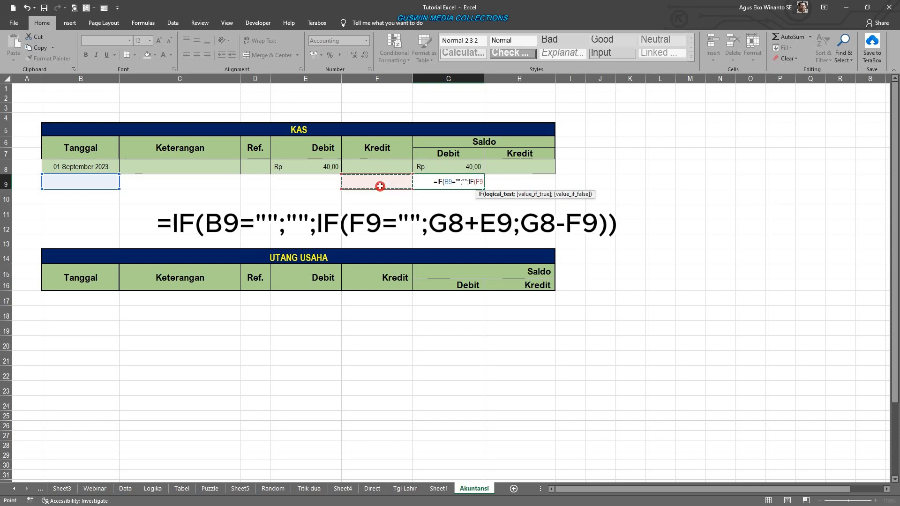
text(=)
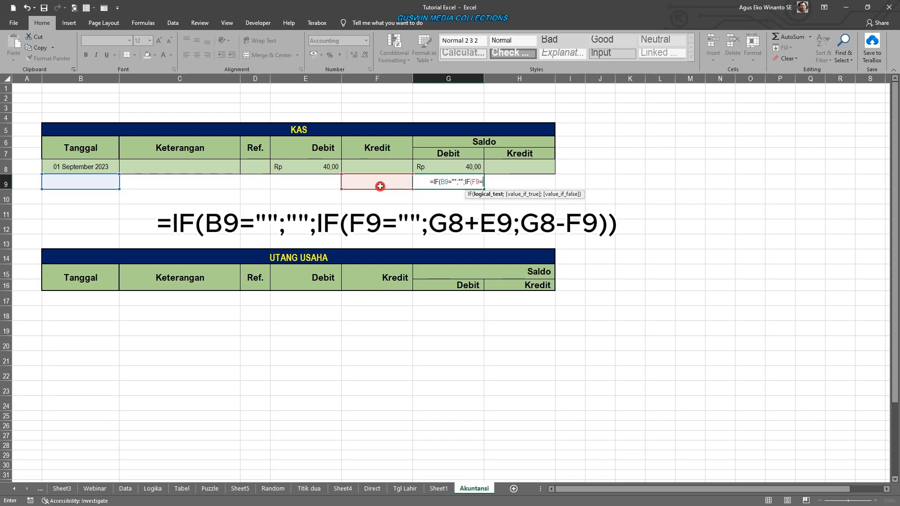
text("")
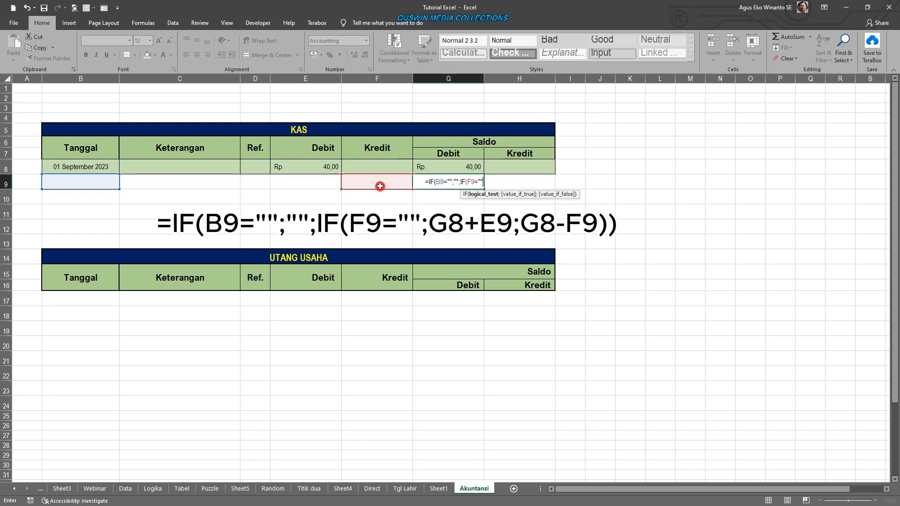
text(;)
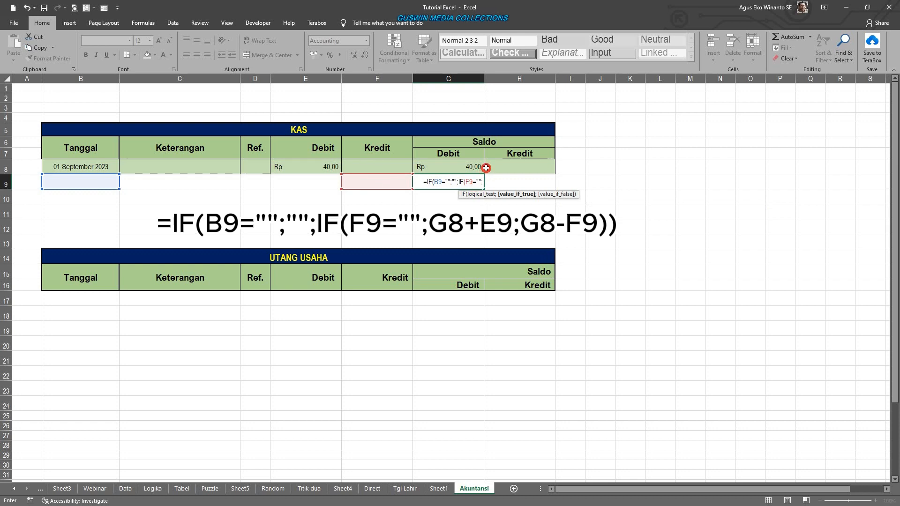
click(465, 168)
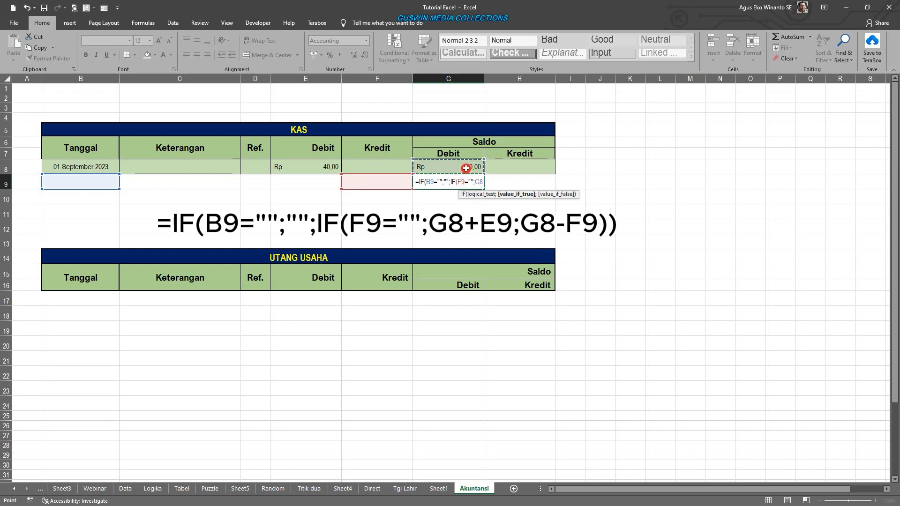
text(+)
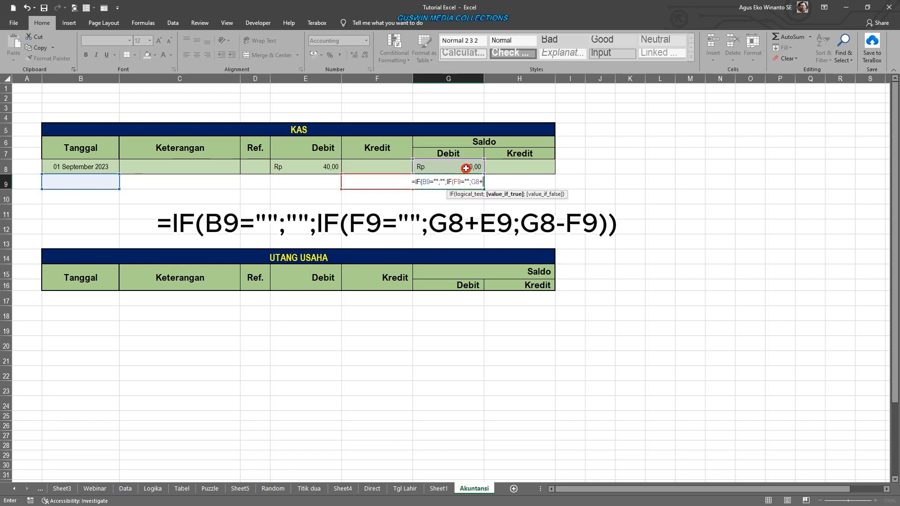
click(326, 185)
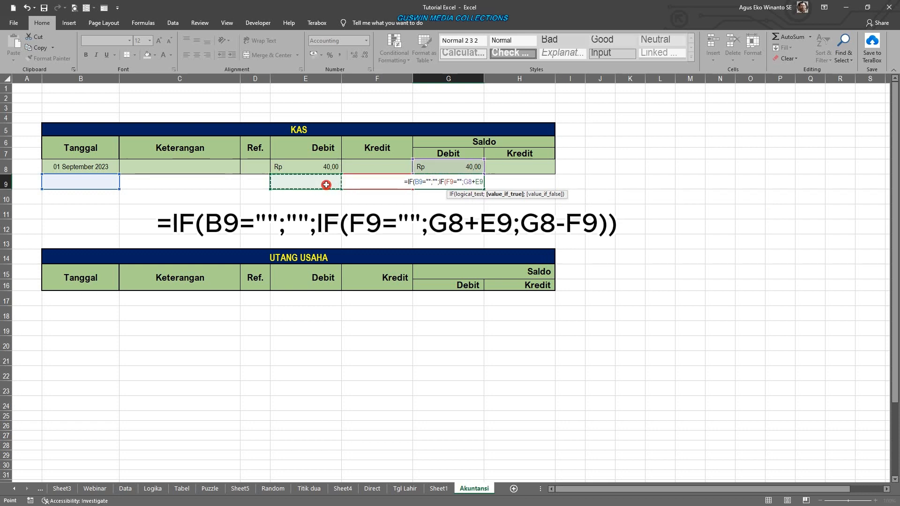
text(;)
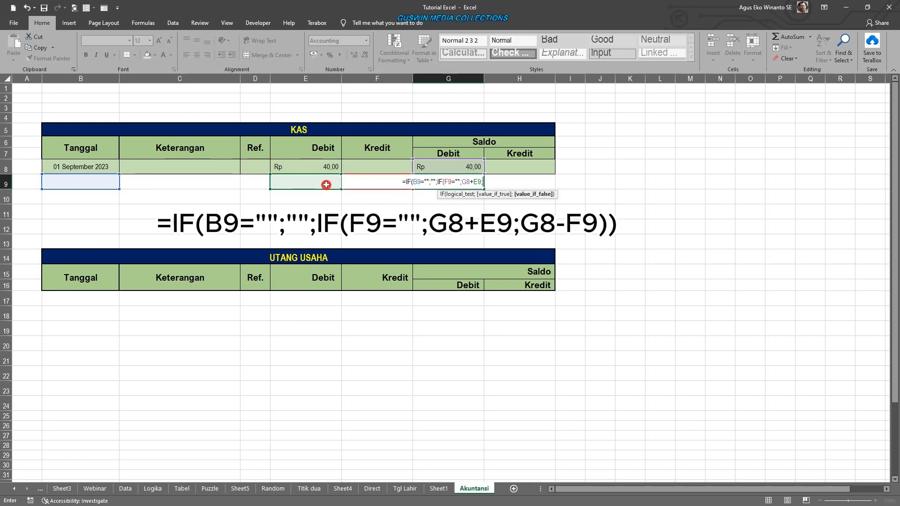
click(465, 166)
text(-)
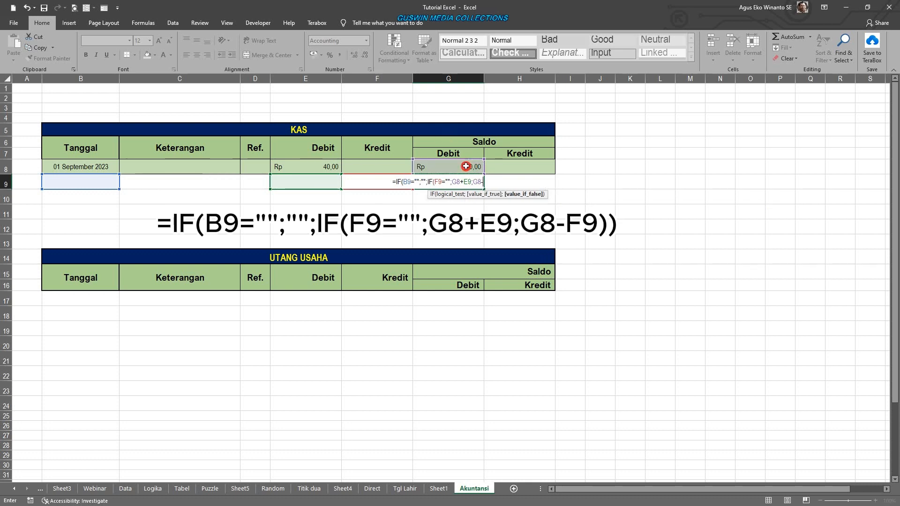
click(396, 166)
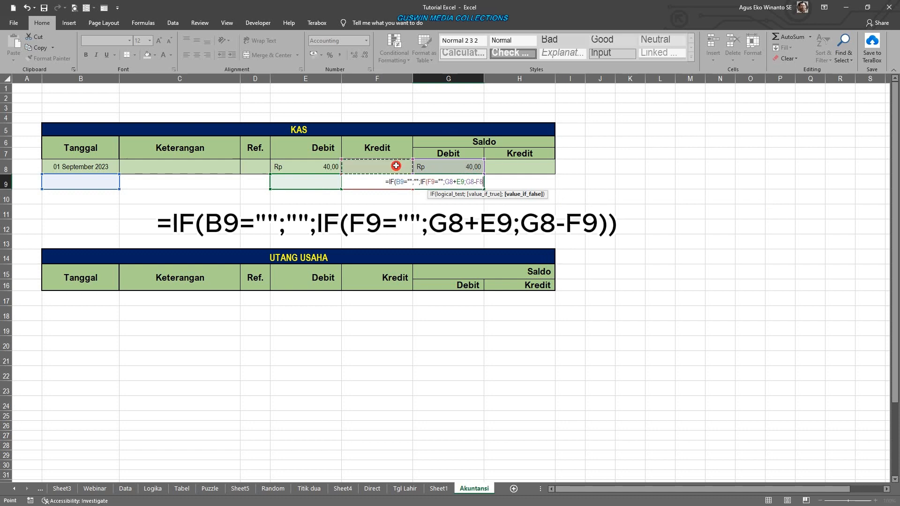
key(Down)
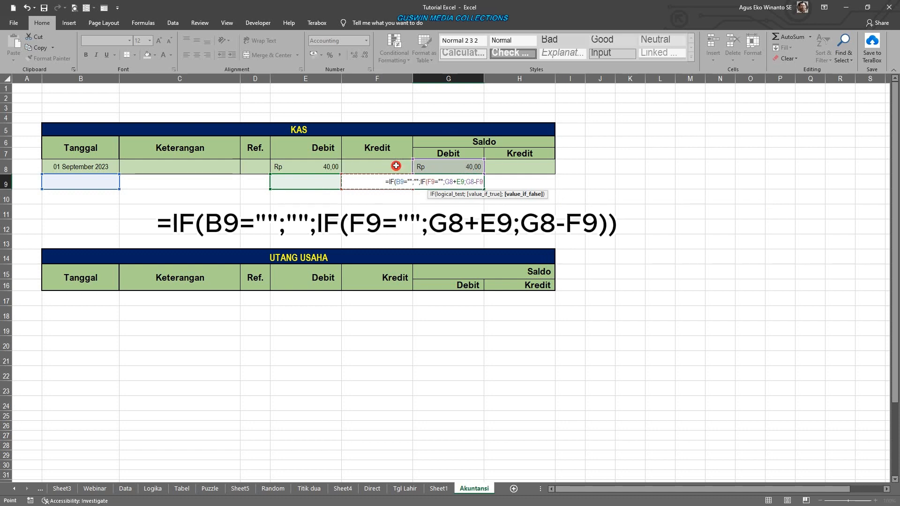
text()))
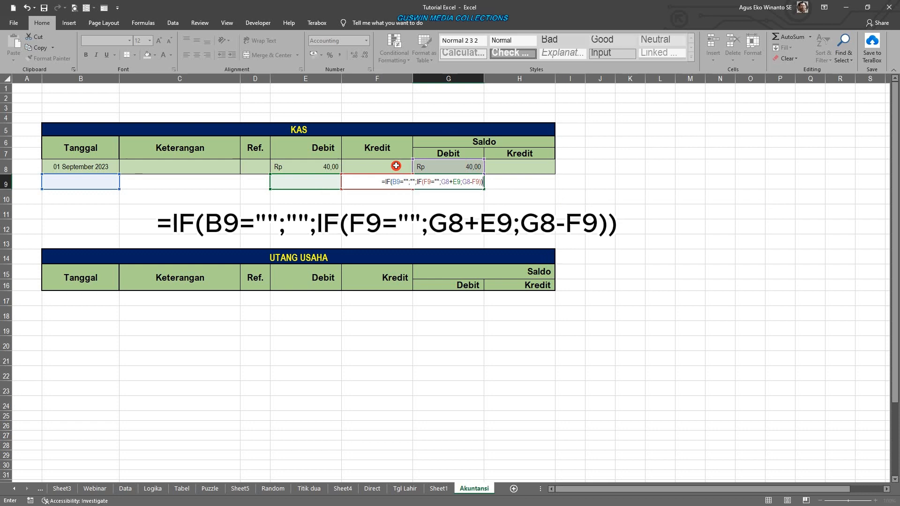
key(Return)
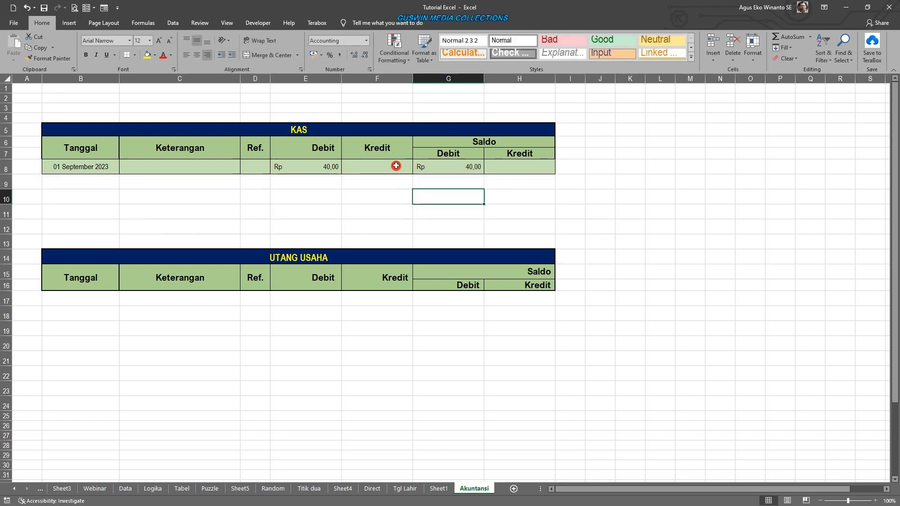
- Choose 03 September 2023 from the date list in B9 of the KAS ledger
click(119, 184)
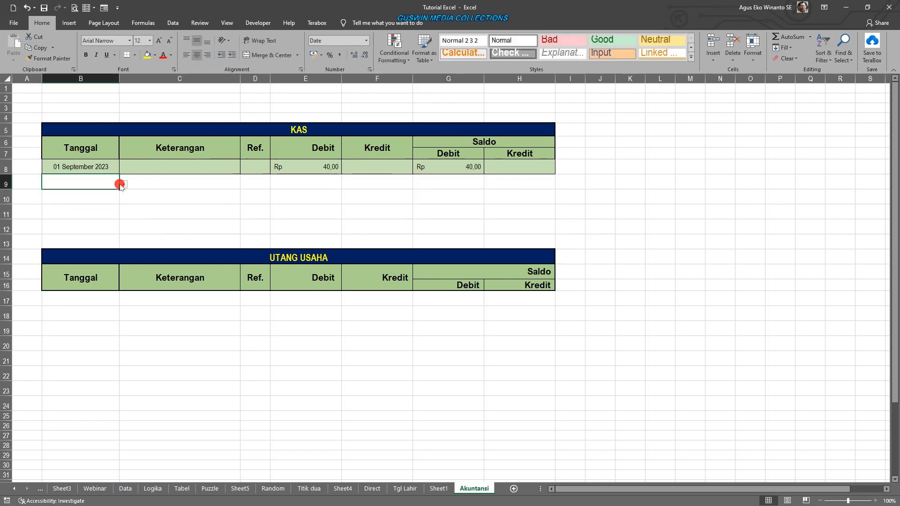
click(124, 184)
click(115, 202)
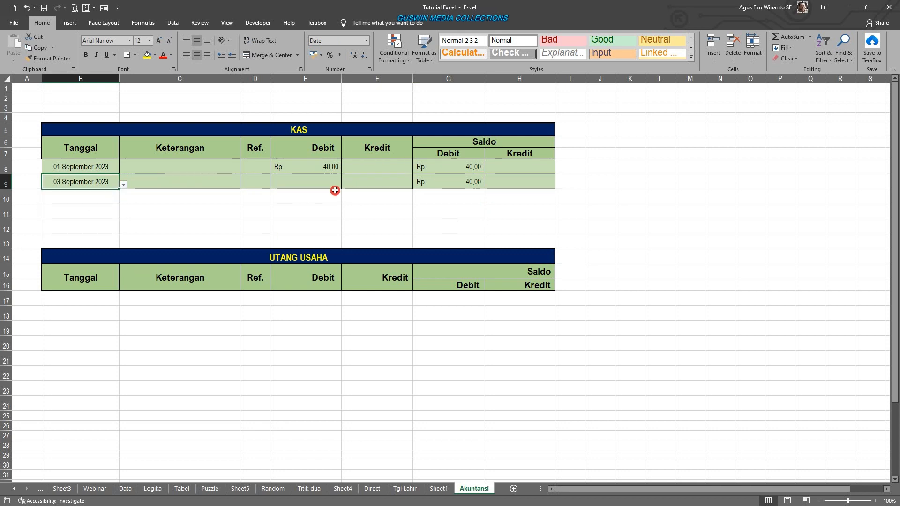
- Test the KAS balance formula with a debit of 50 in E9, and clear the debit again
click(322, 186)
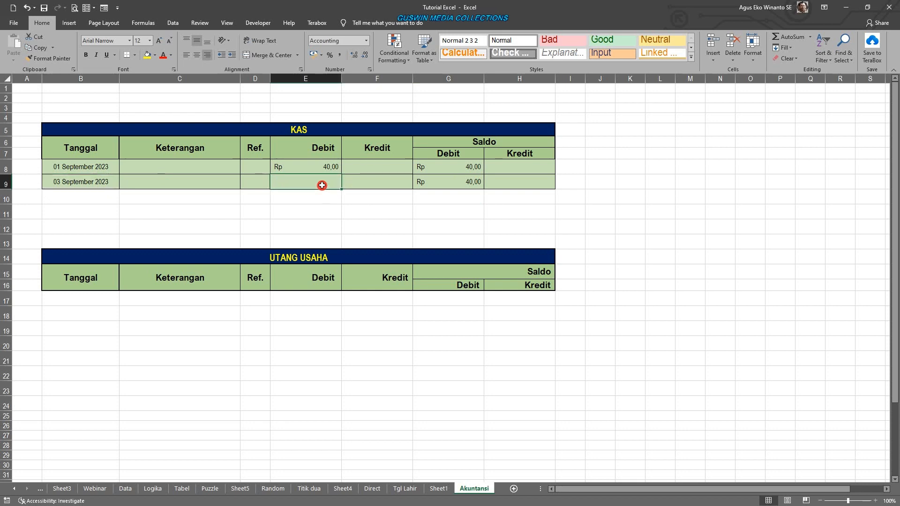
text(50)
key(Return)
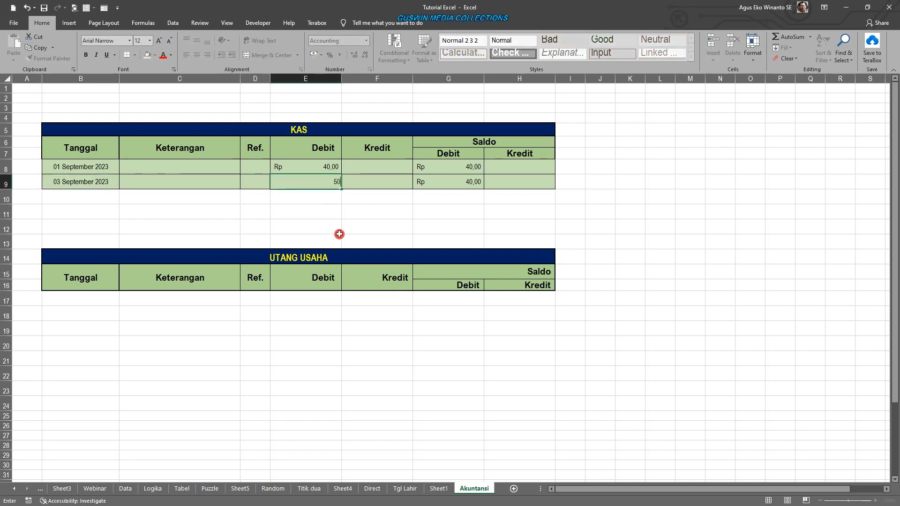
click(334, 283)
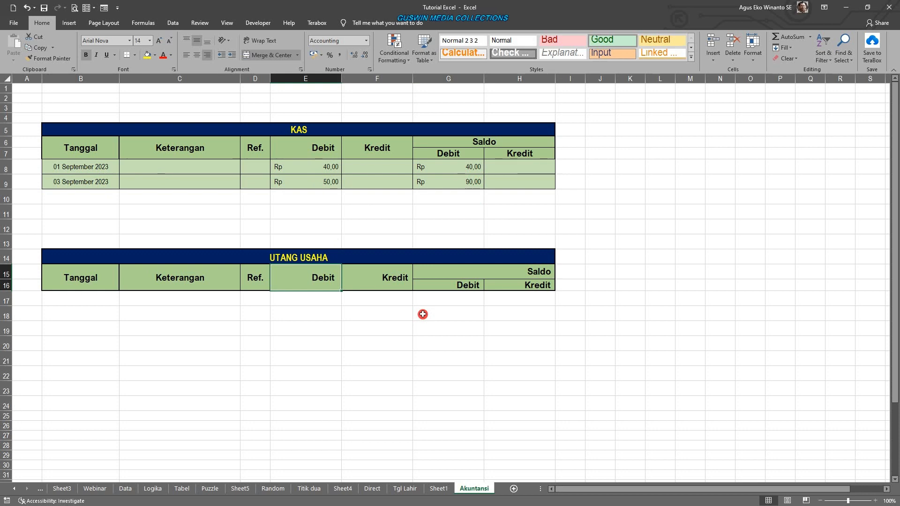
click(331, 186)
key(Delete)
- Enter a credit of 10 in F9 of the KAS ledger to test the balance subtraction
click(371, 185)
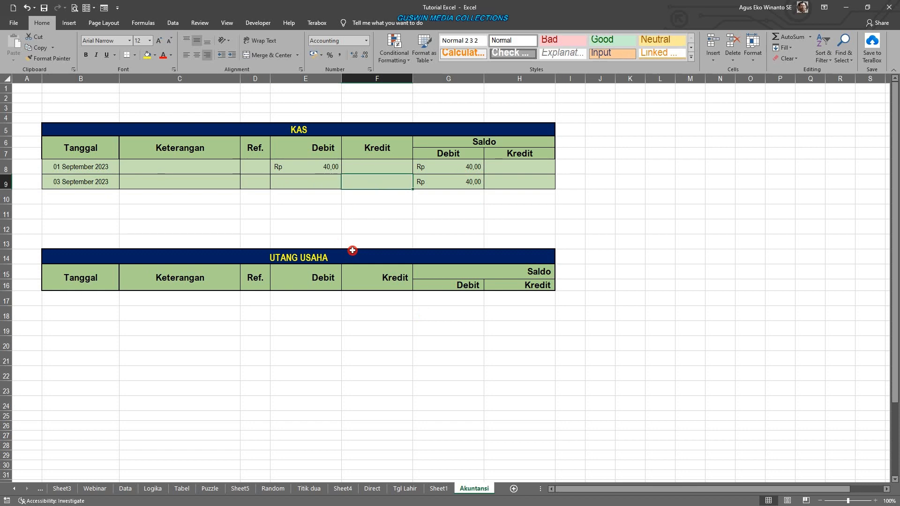
text(10)
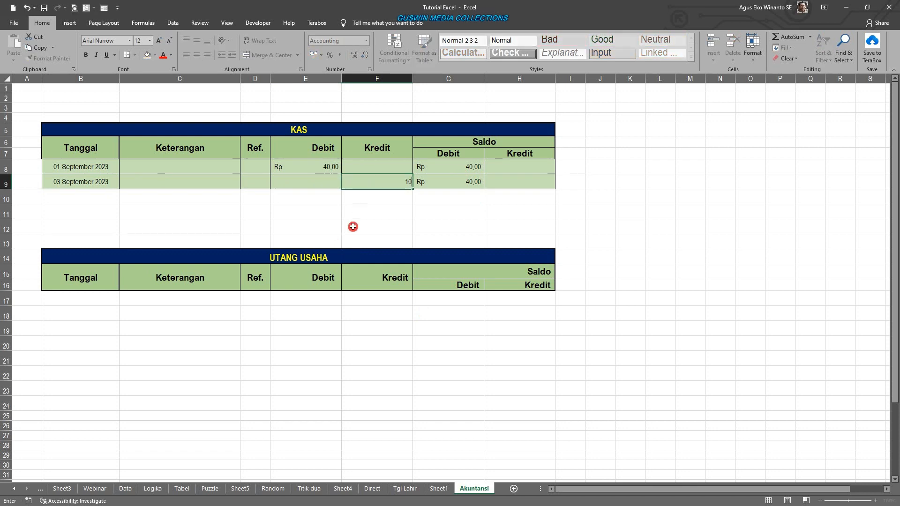
key(Return)
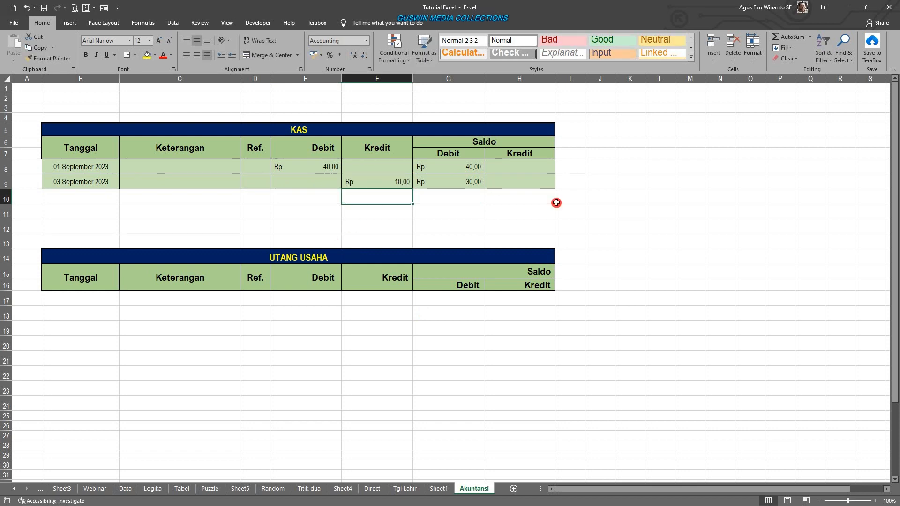
click(596, 214)
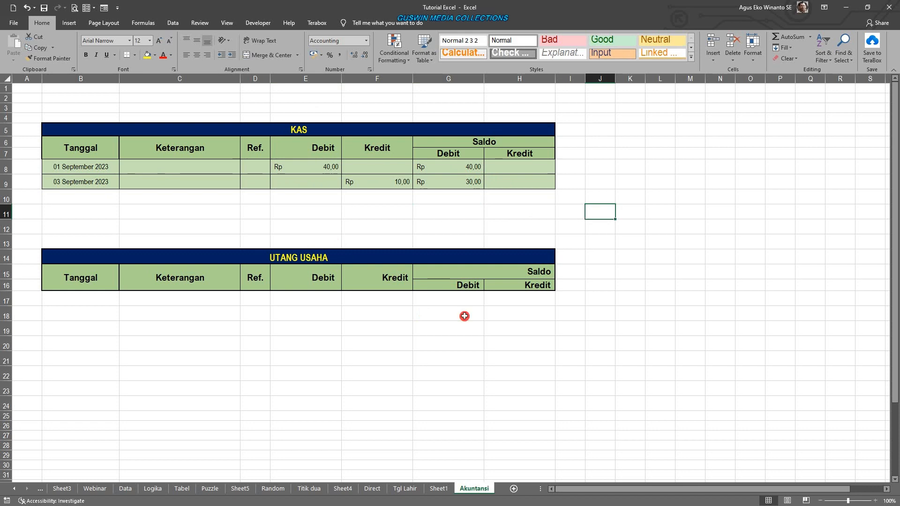
- Enter the opening-balance formula =IF(B17="";"";F17) in H17, the first Saldo Kredit cell of the UTANG USAHA ledger
click(450, 298)
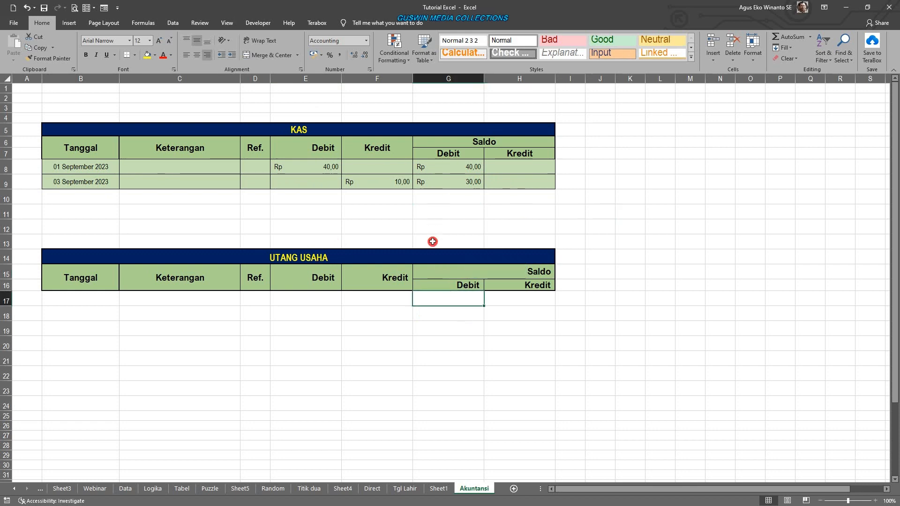
click(453, 342)
click(450, 298)
click(526, 304)
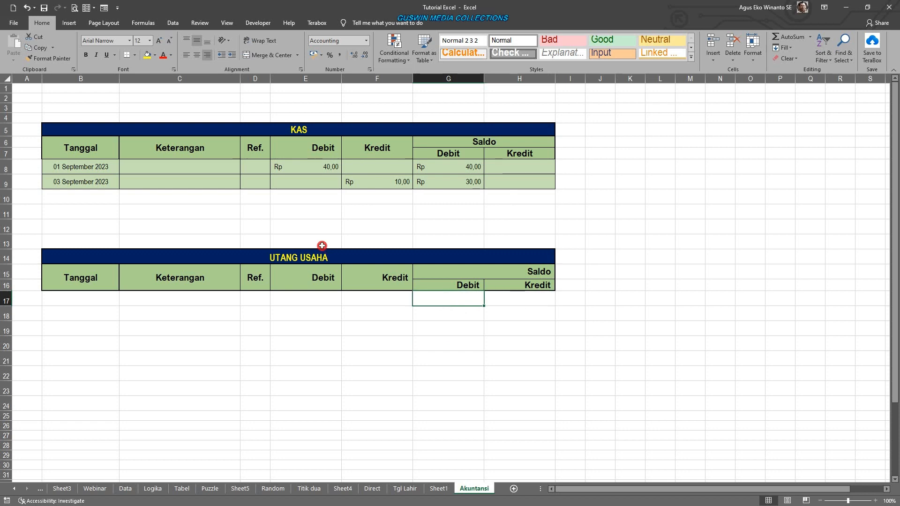
click(503, 299)
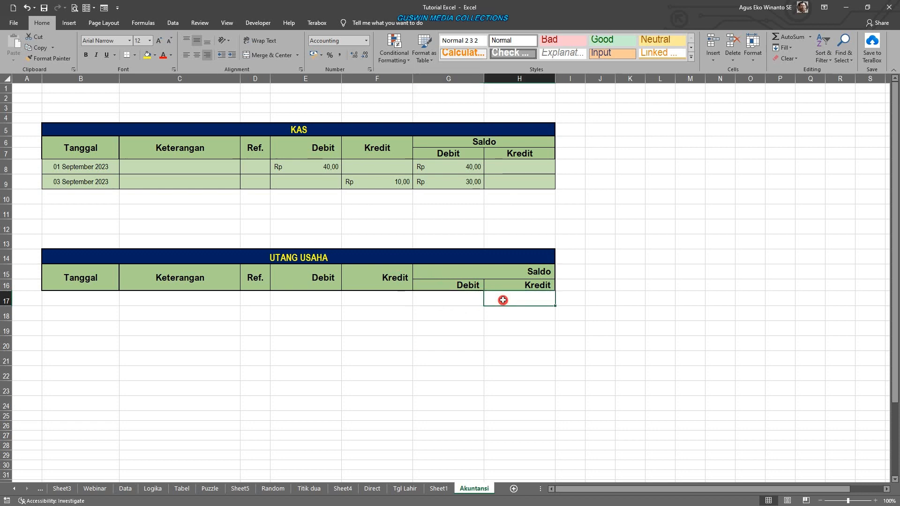
text(=)
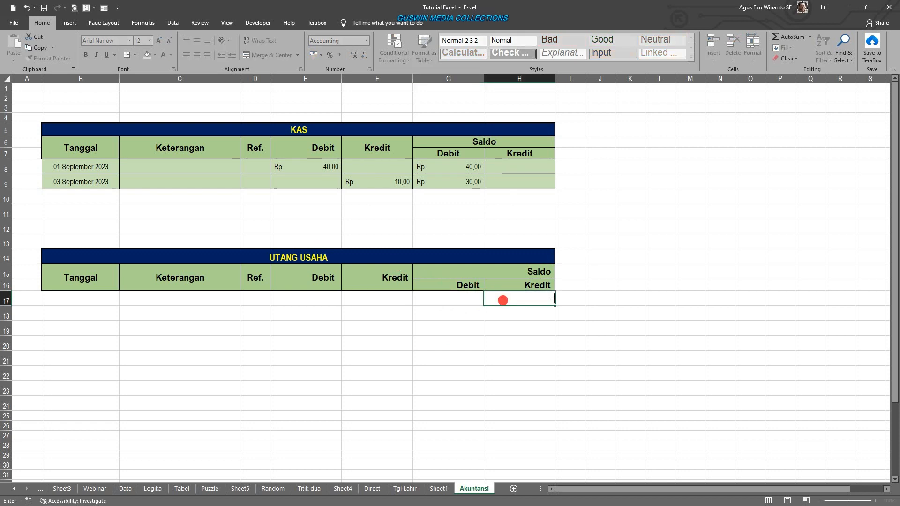
text(IF()
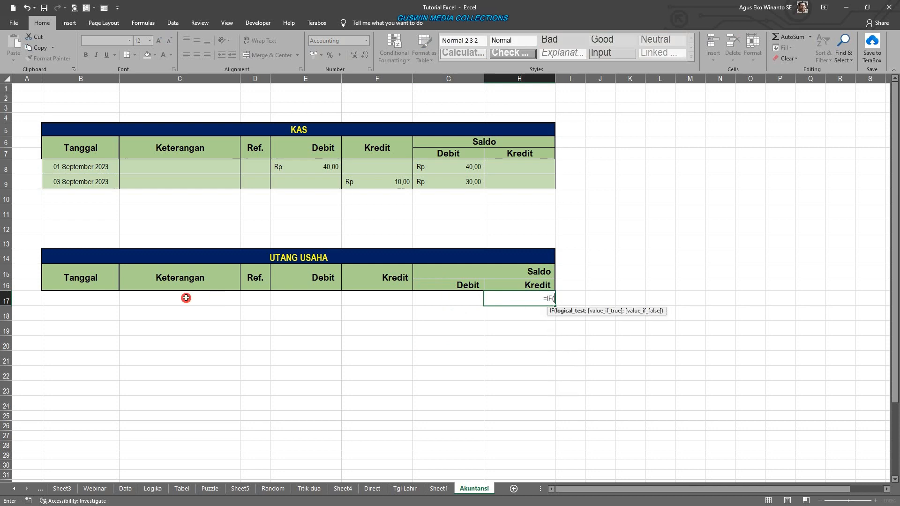
click(112, 299)
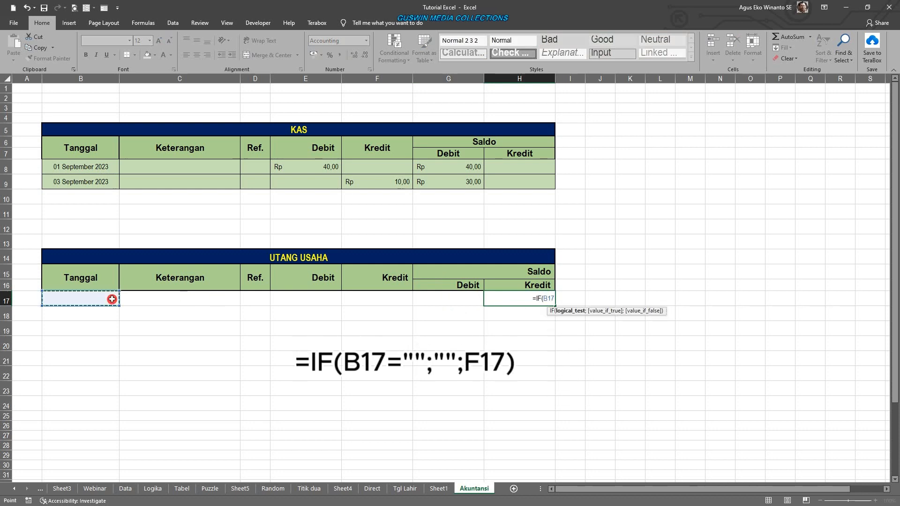
text(="")
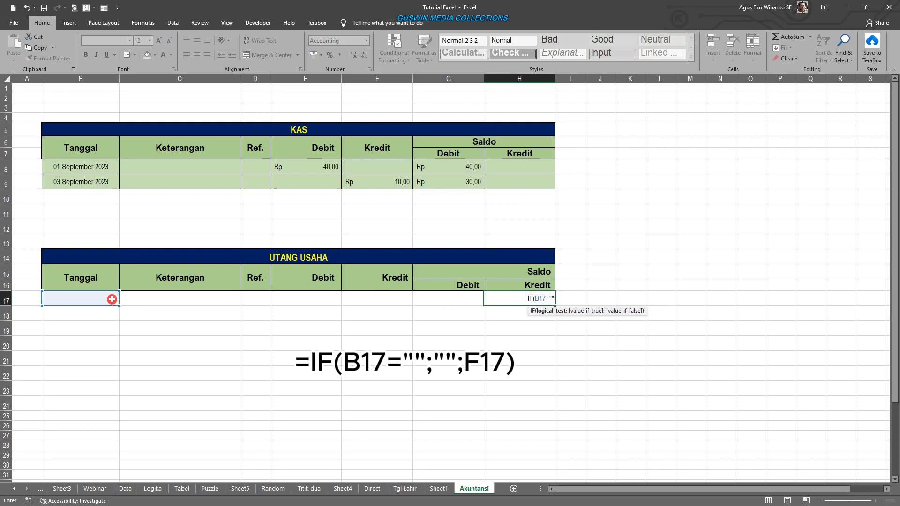
text(;)
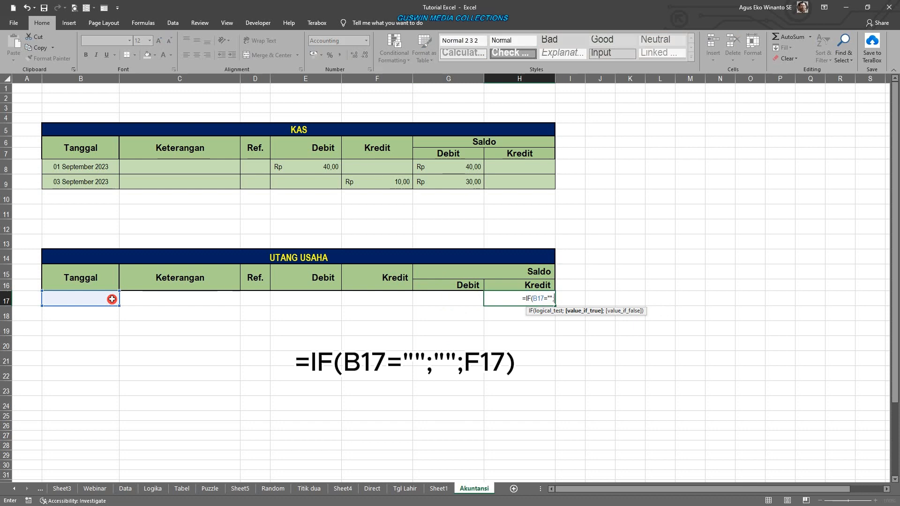
text("")
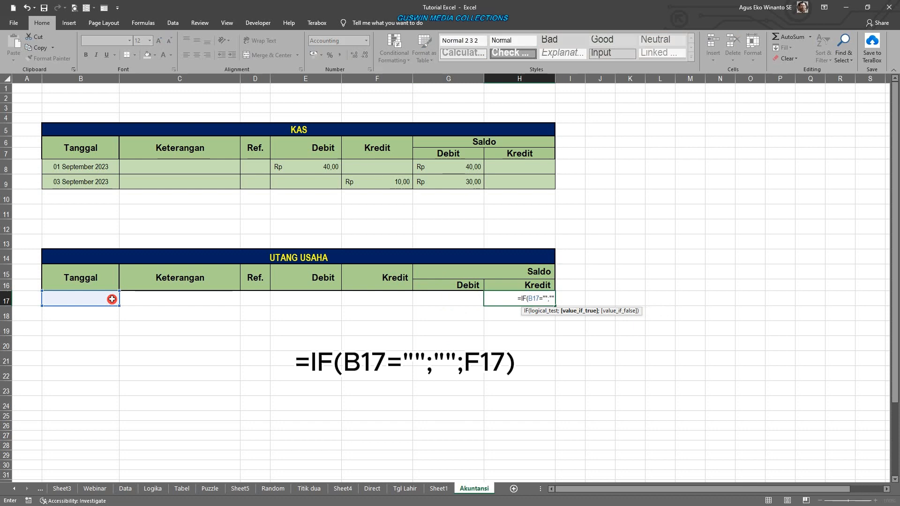
text(;)
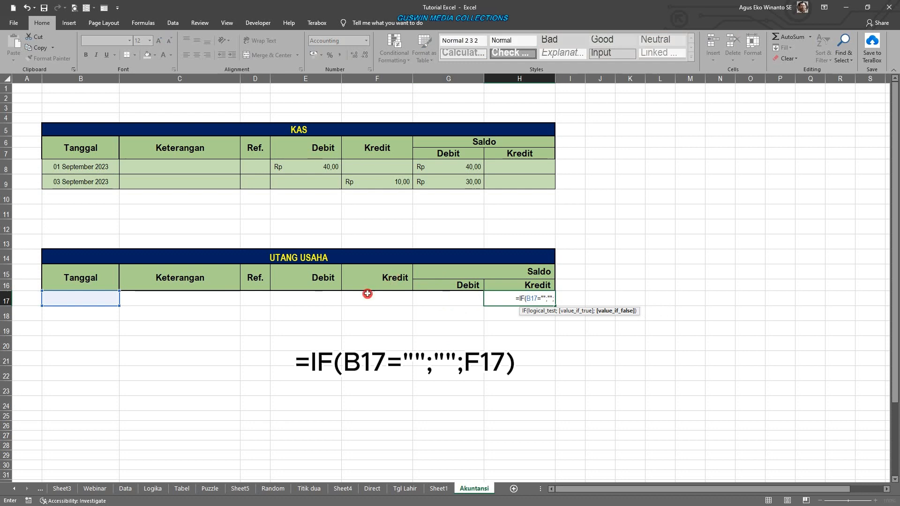
click(382, 300)
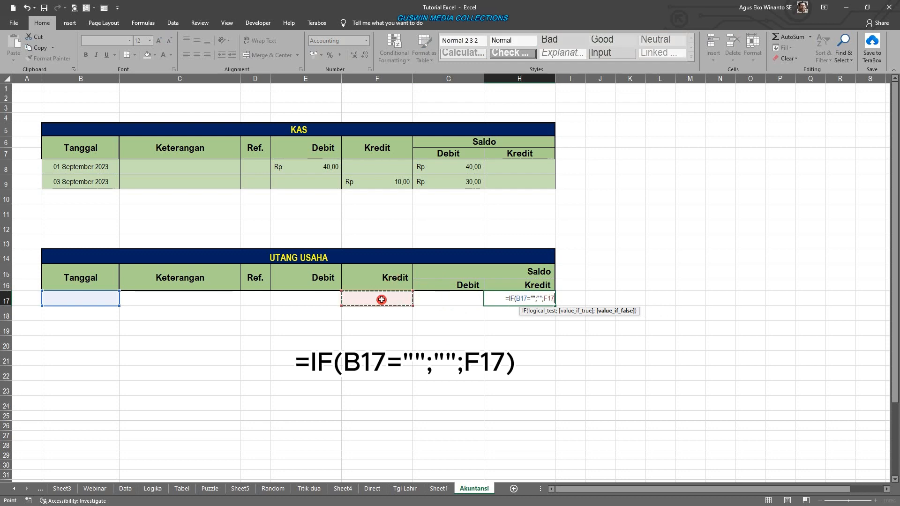
key(Return)
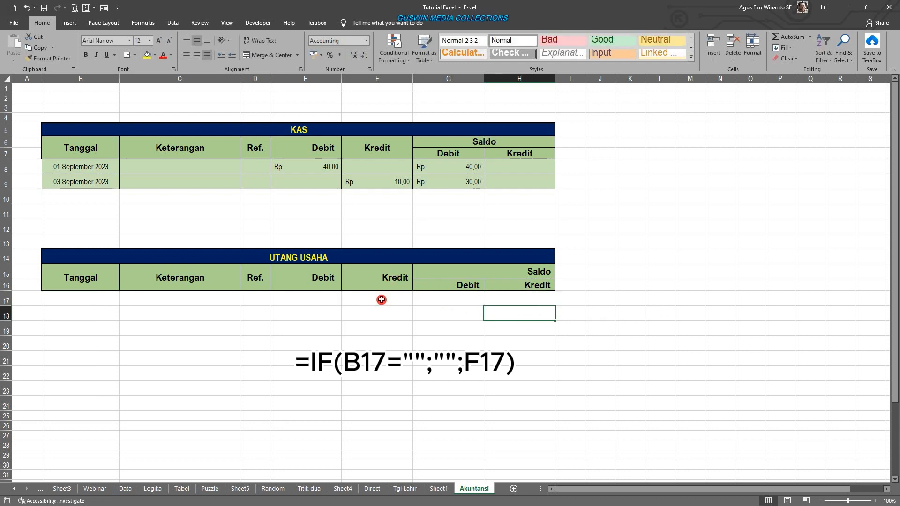
- Choose 02 September 2023 from the date list in B17 of the UTANG USAHA ledger and enter a credit of 50 in F17
click(100, 297)
click(123, 304)
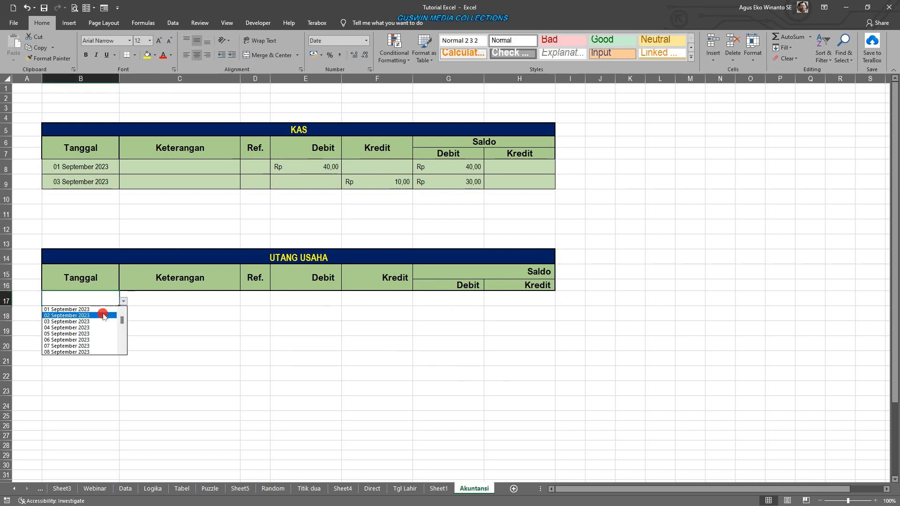
click(103, 315)
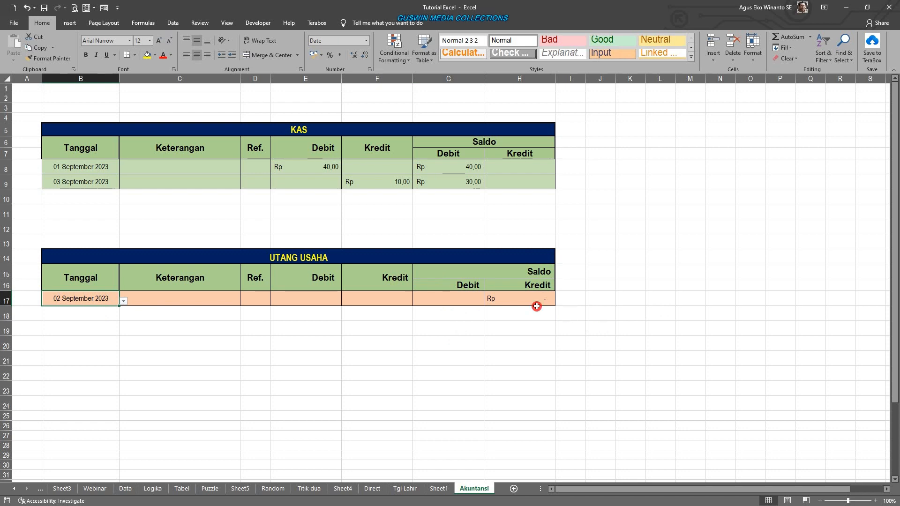
click(406, 298)
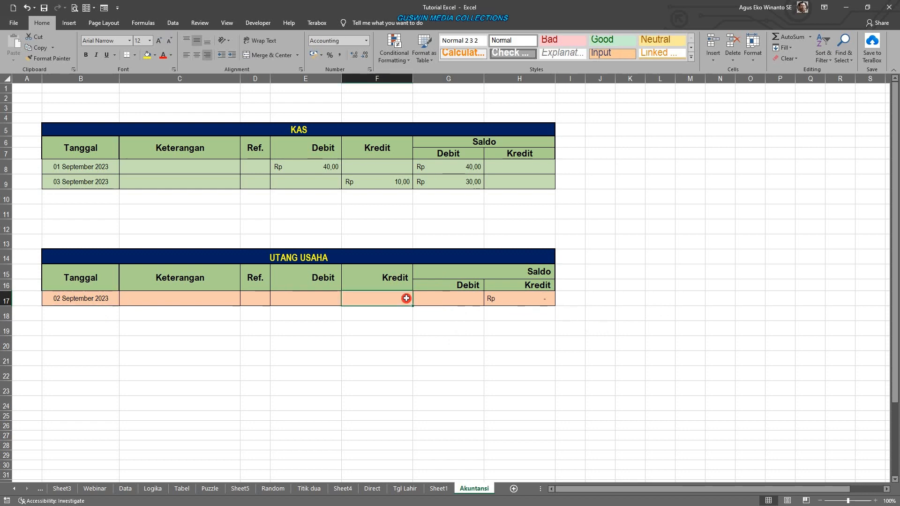
text(50)
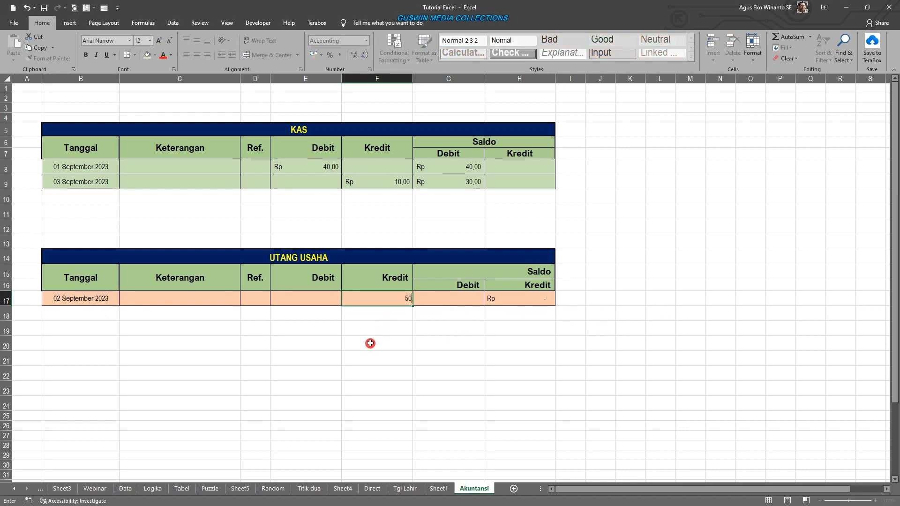
click(370, 343)
- Center the Debit, Kredit and Saldo headings in E15:H16 of the UTANG USAHA ledger horizontally
mouse_move(462, 504)
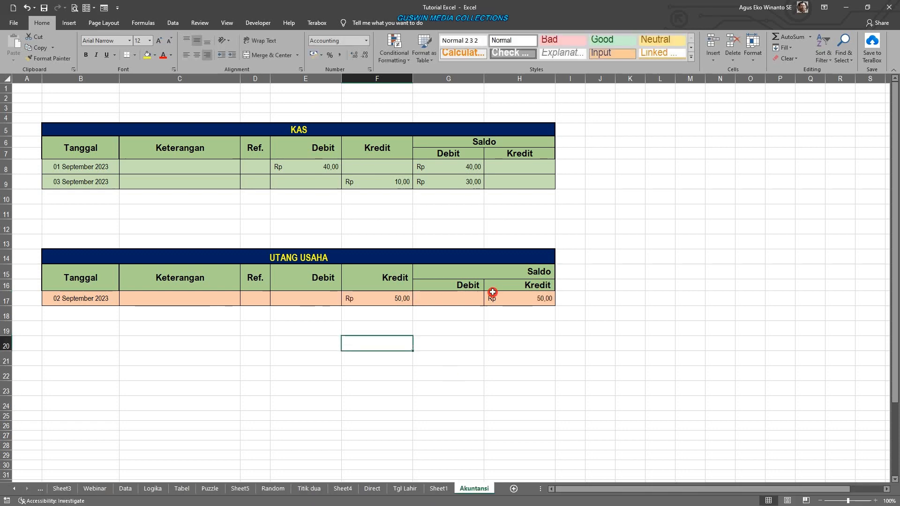
drag(281, 278, 520, 274)
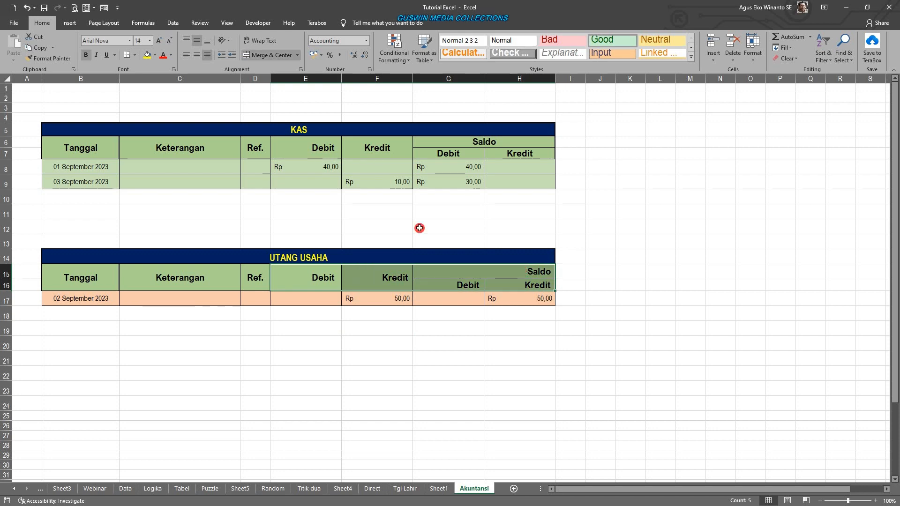
click(197, 55)
- Enter the running-balance formula =IF(B18="";"";IF(E18="";H17+F18;H17-E18)) in H18 of the UTANG USAHA ledger
click(519, 313)
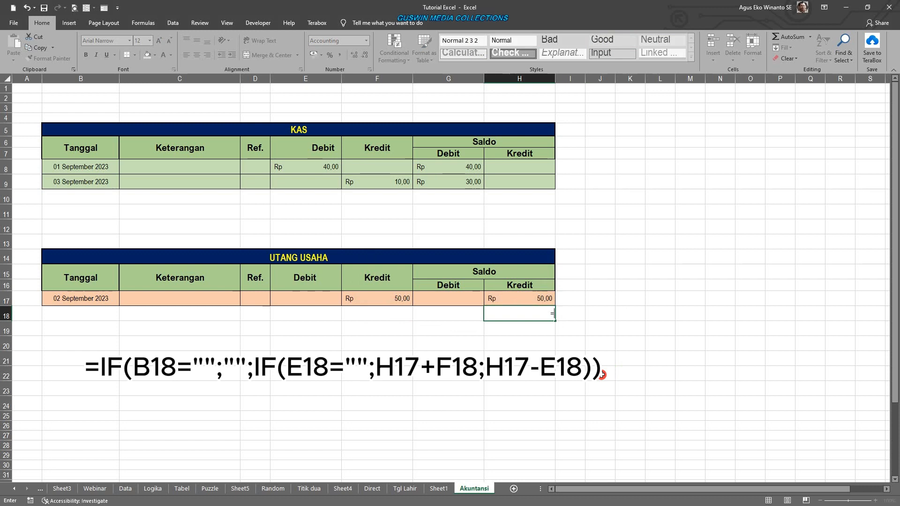
text(=IF()
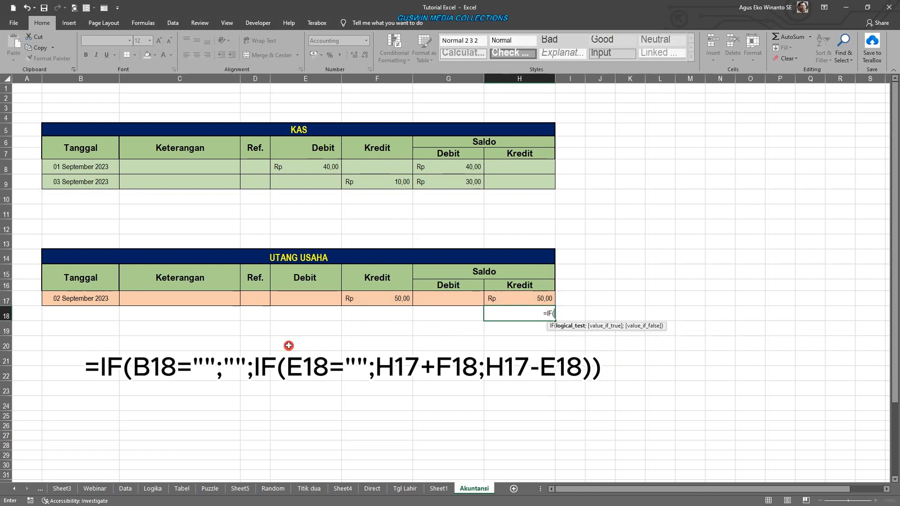
click(56, 314)
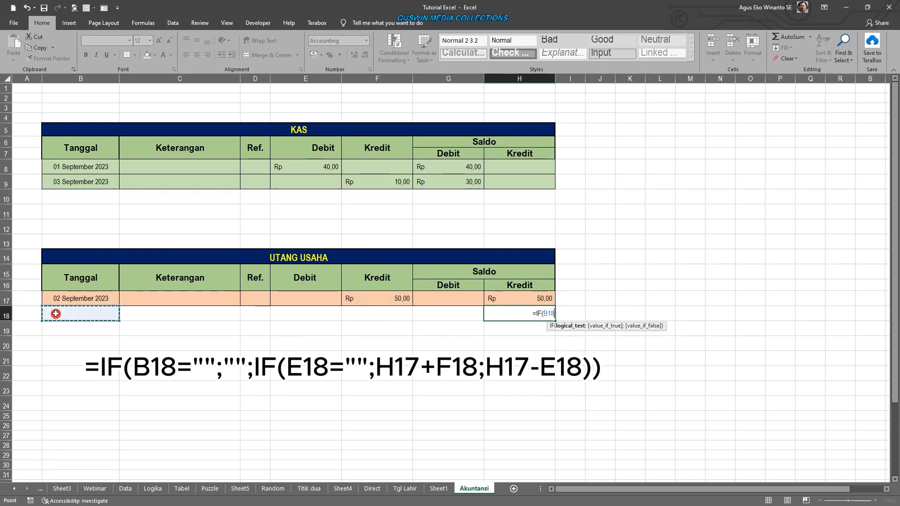
text(="")
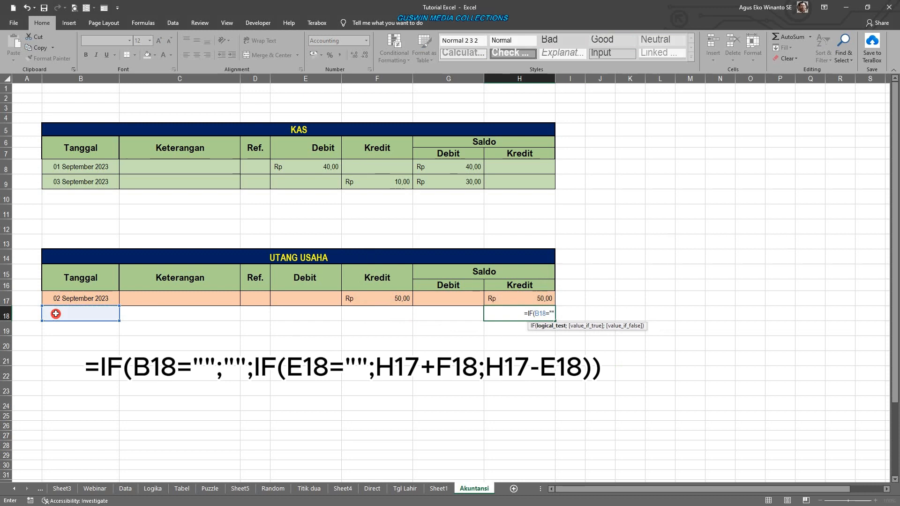
text(;"";)
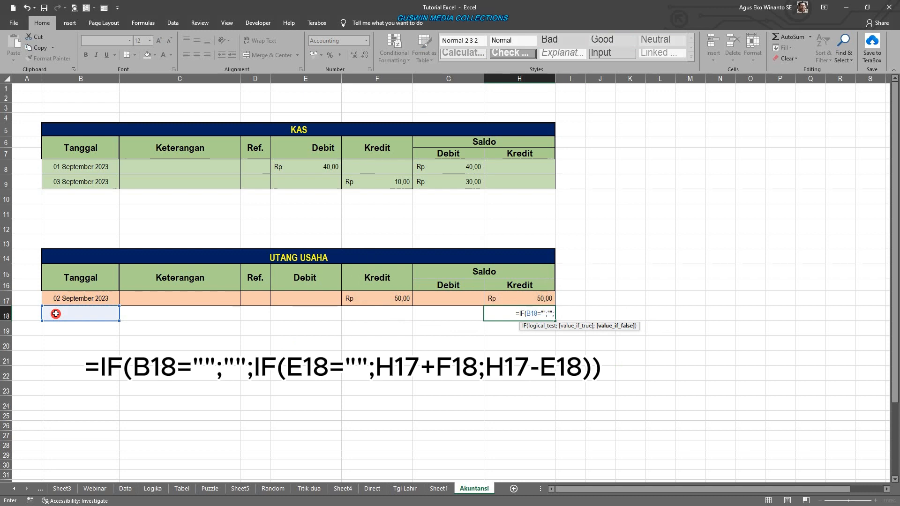
text(IF()
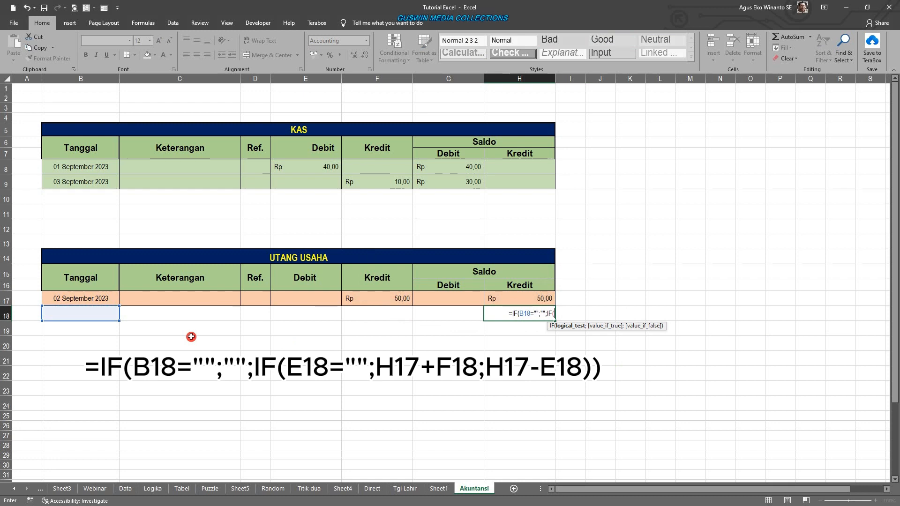
click(313, 313)
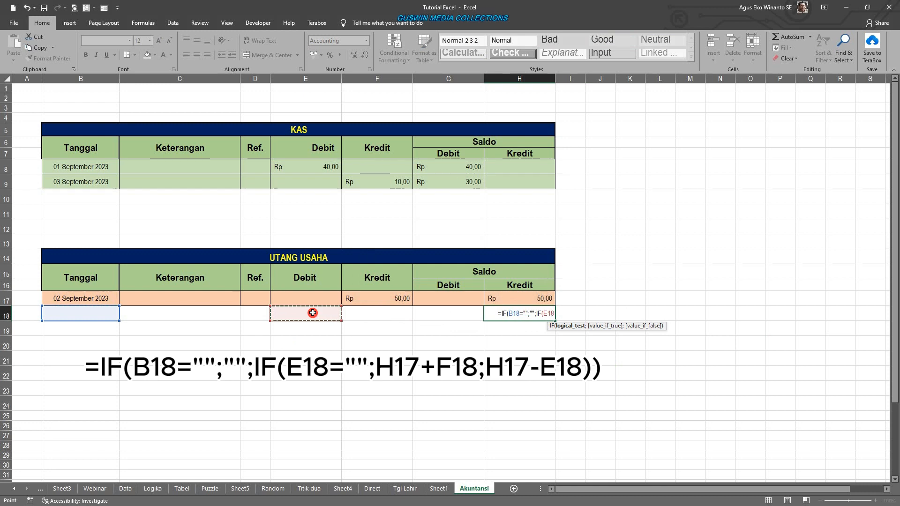
text(="")
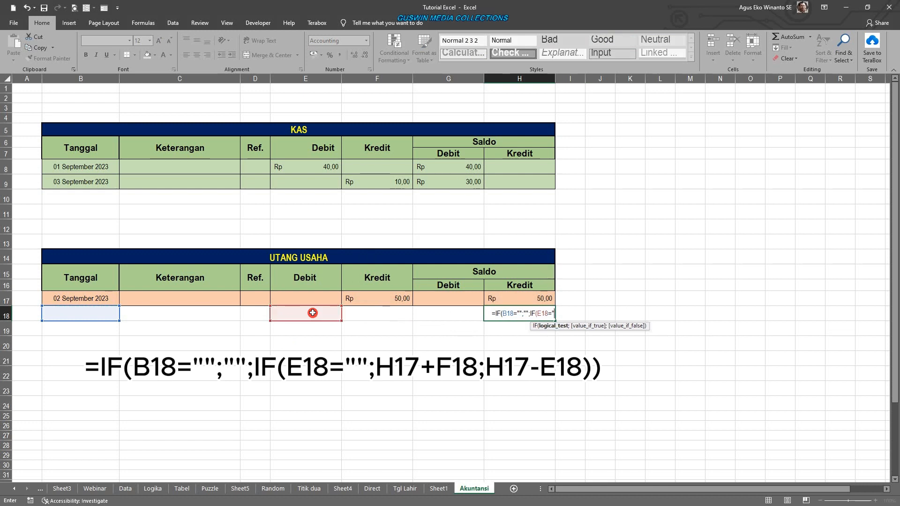
text(;)
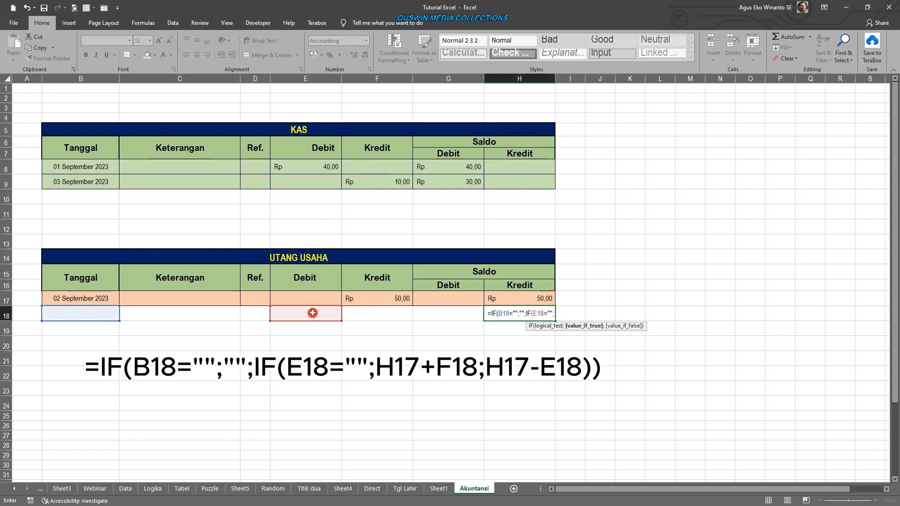
click(519, 301)
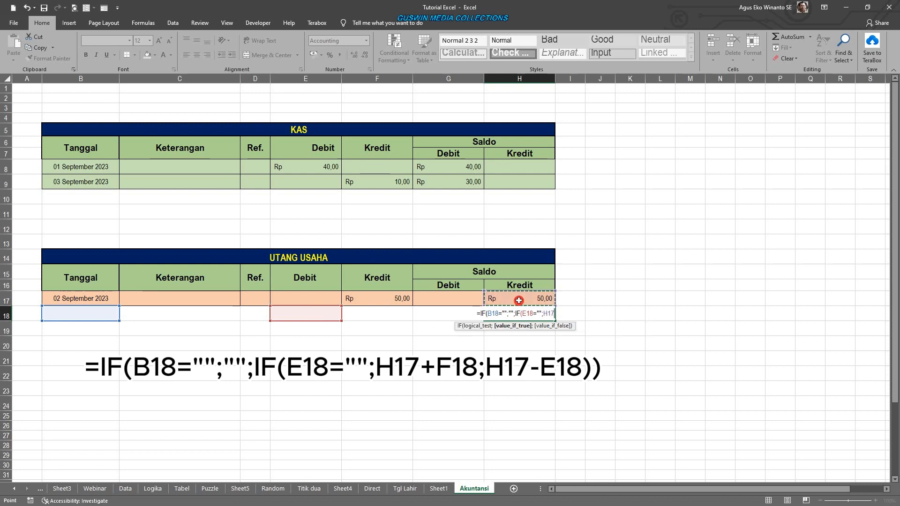
text(+)
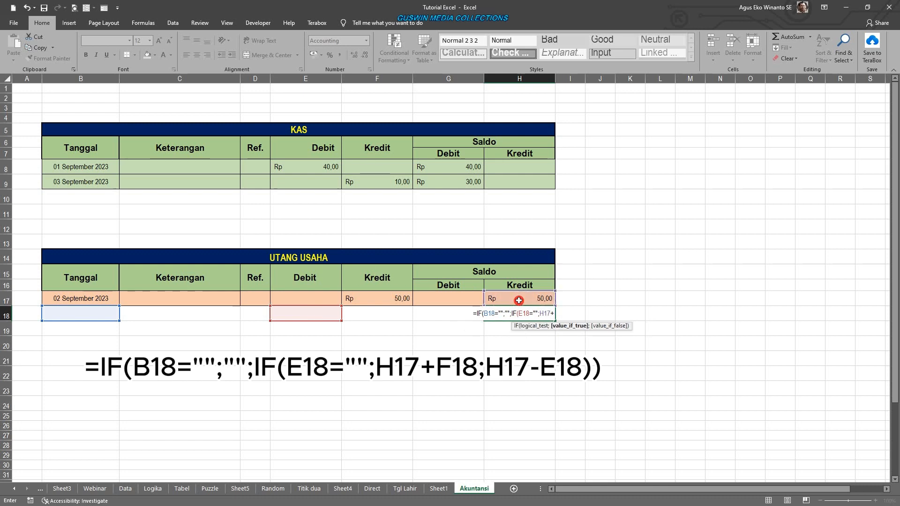
click(388, 318)
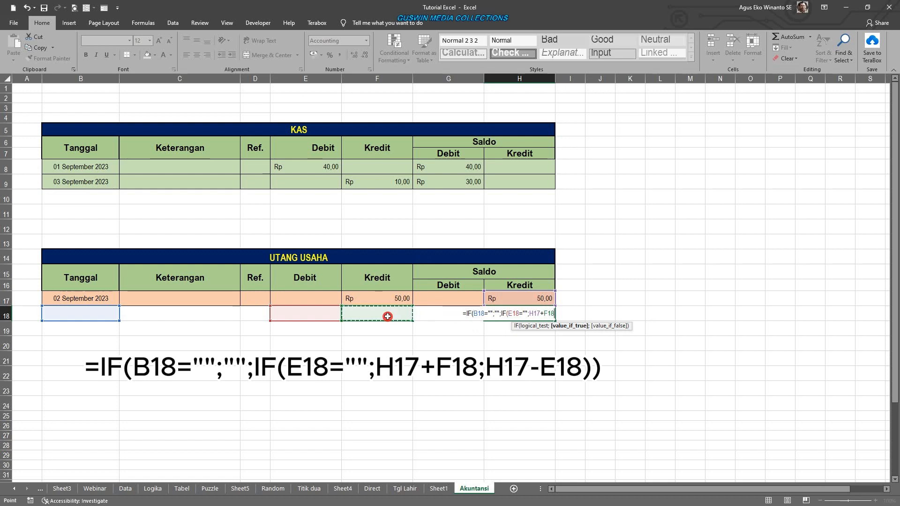
text(;)
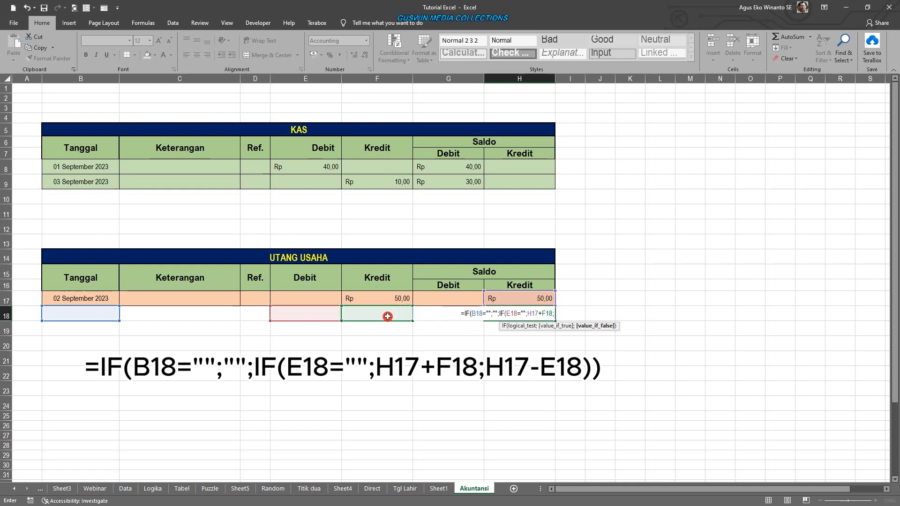
click(515, 298)
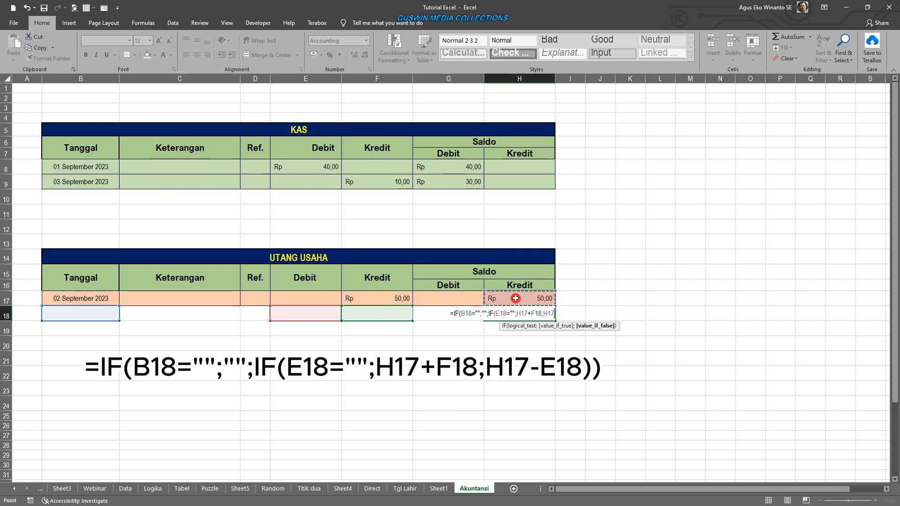
text(-)
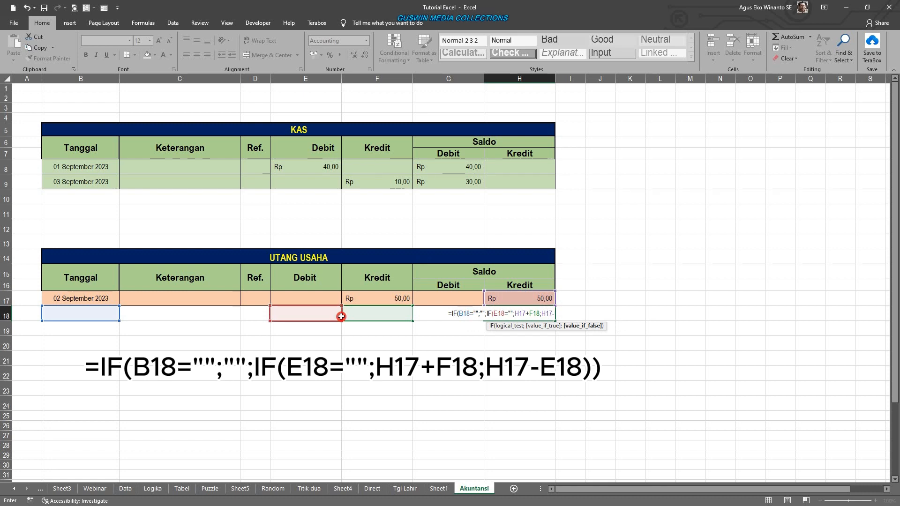
click(321, 301)
key(Down)
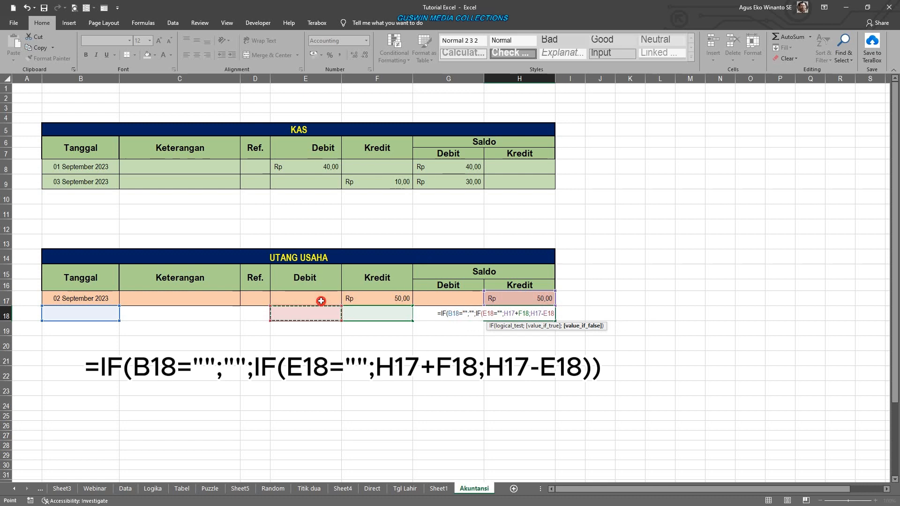
text()))
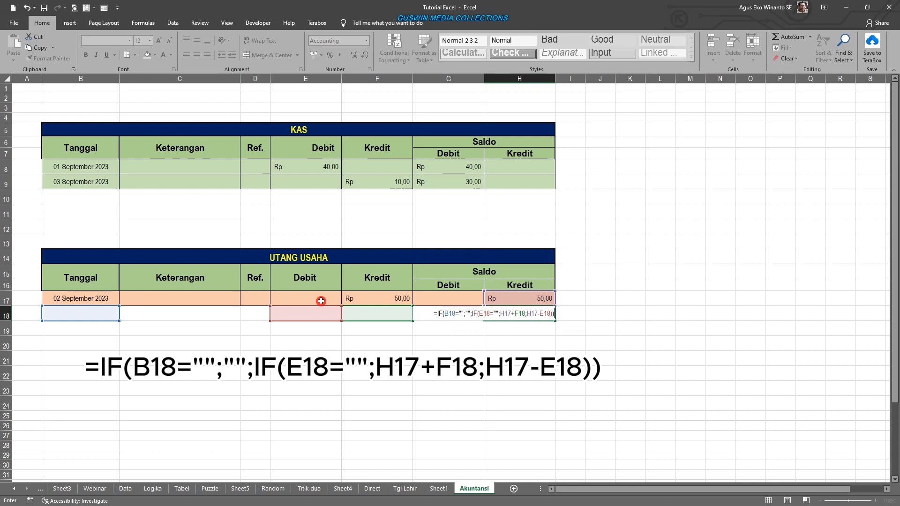
key(Return)
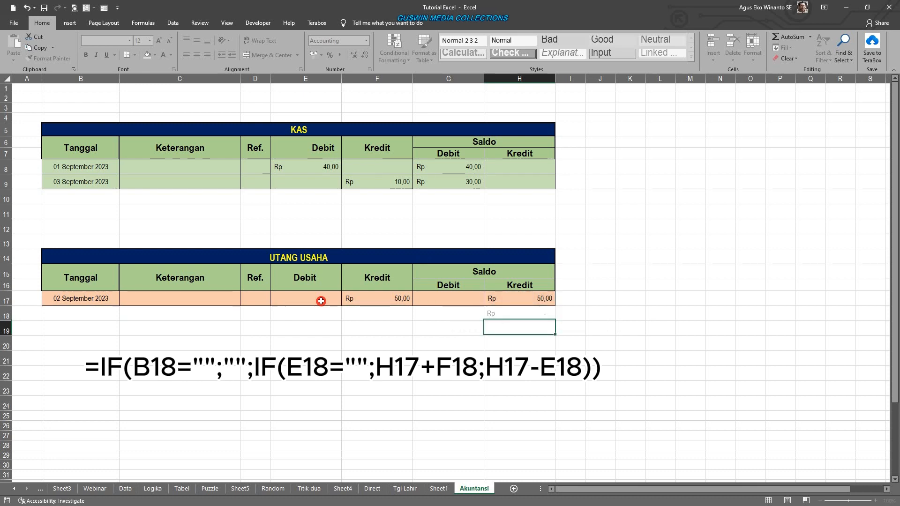
- Choose 06 September 2023 from the date list in B18 and enter a credit of 10 in F18
click(89, 314)
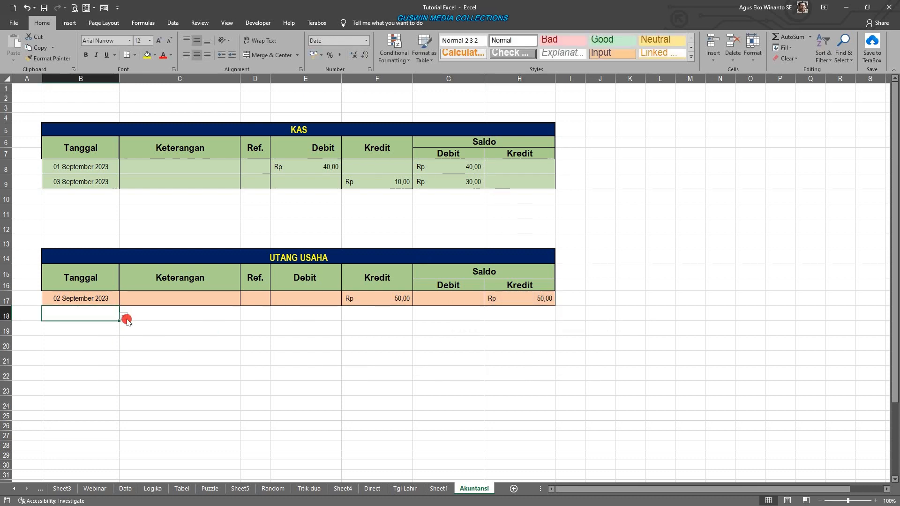
click(124, 317)
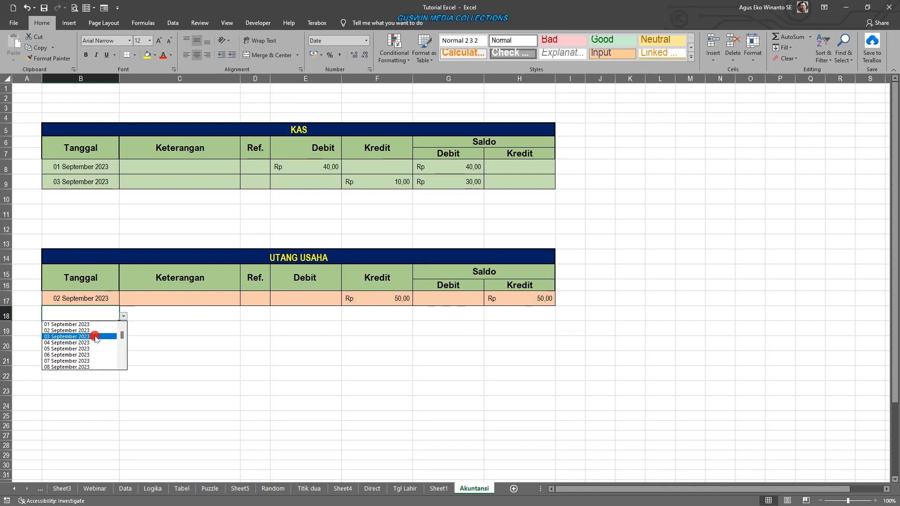
click(81, 355)
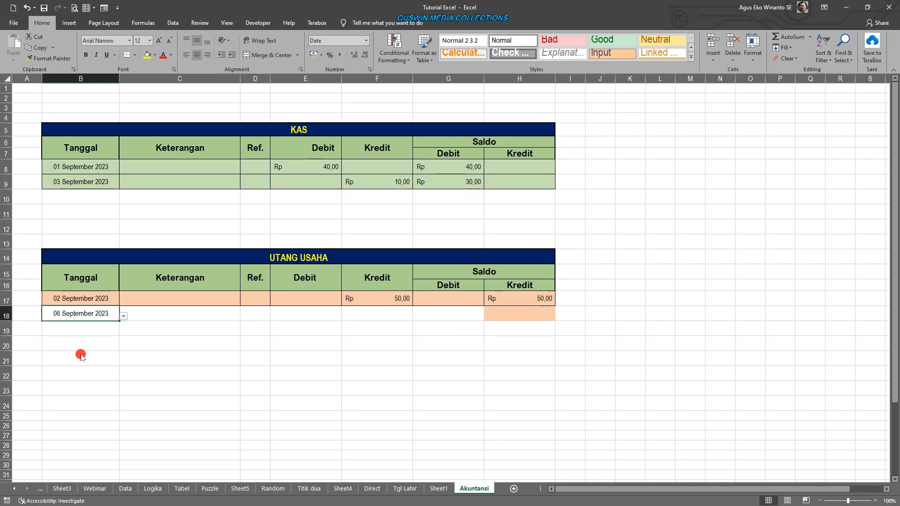
click(359, 311)
text(10)
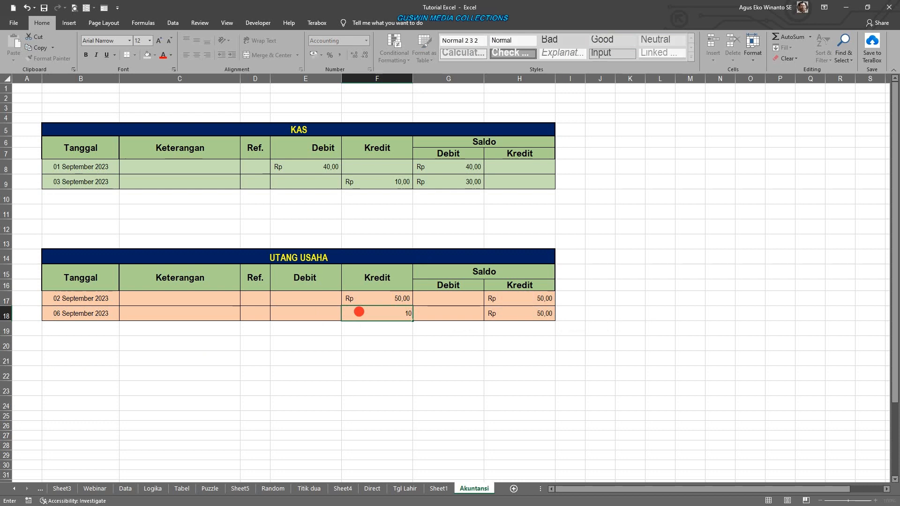
key(Return)
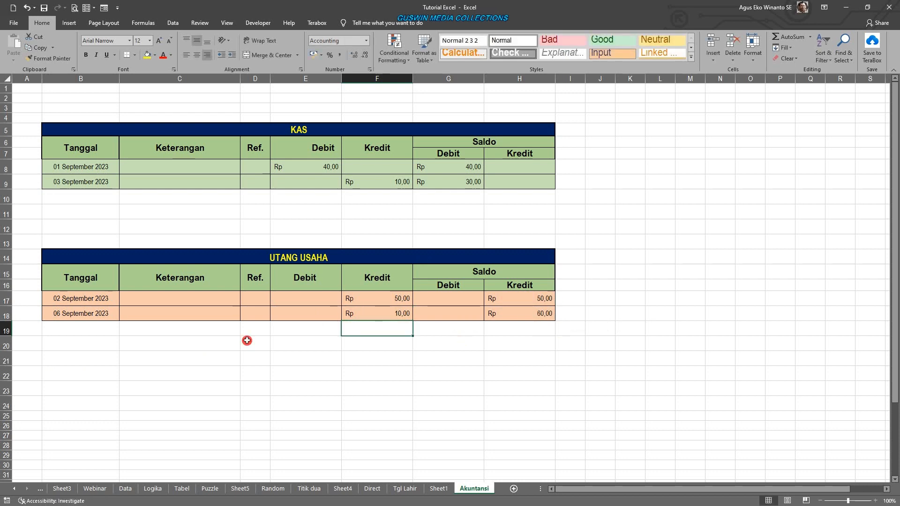
- Choose 08 September 2023 from the date list in B19 and enter a debit of 20 in E19
click(90, 329)
click(121, 332)
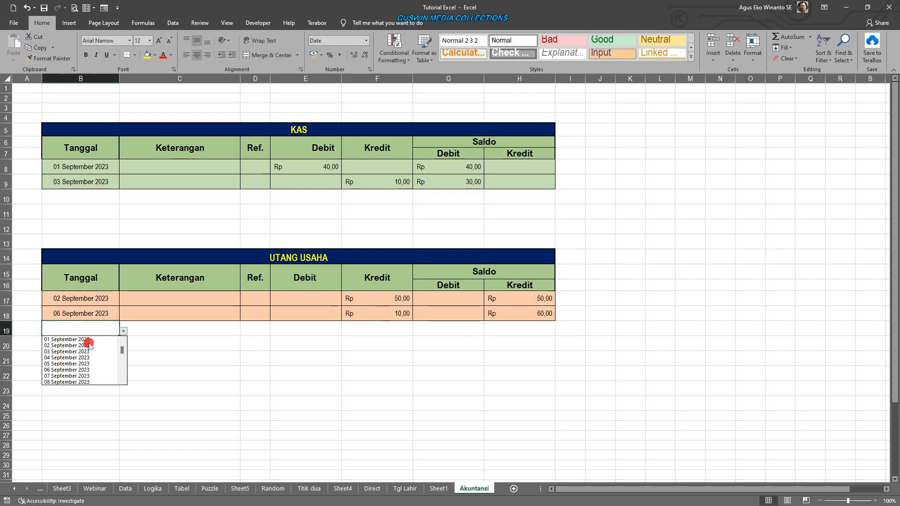
click(71, 382)
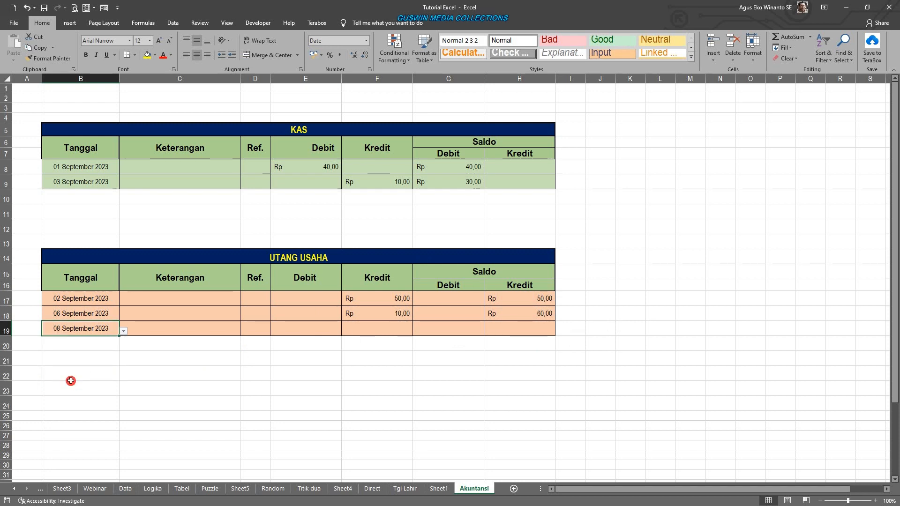
click(328, 332)
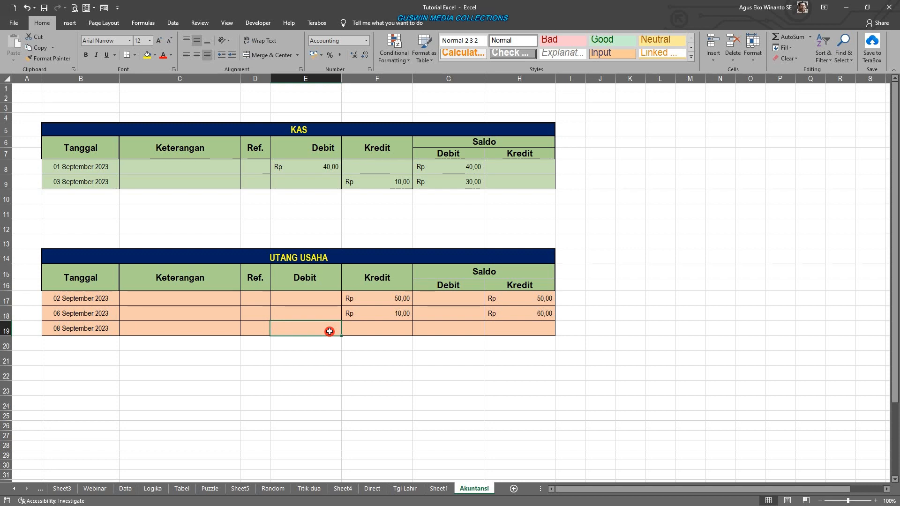
text(20)
key(Return)
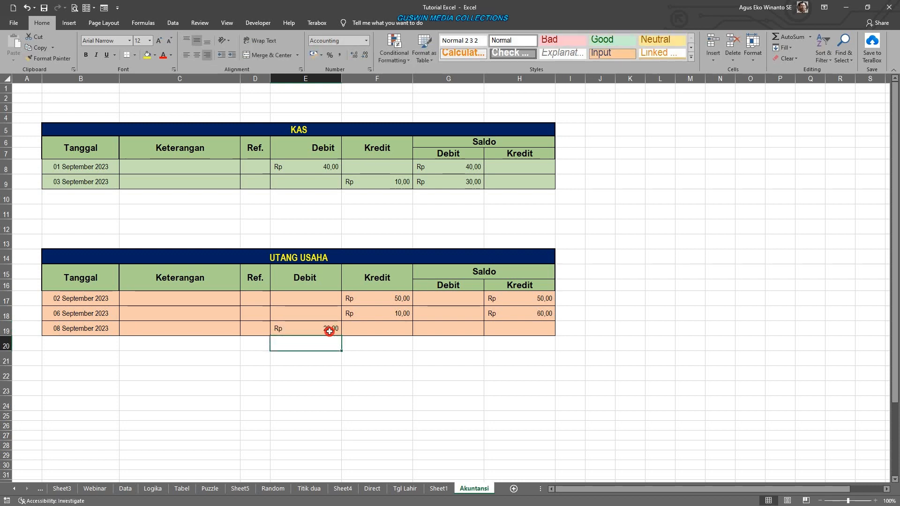
- Copy the Saldo Kredit formula from H18 down to H19 of the UTANG USAHA ledger
click(447, 331)
click(527, 331)
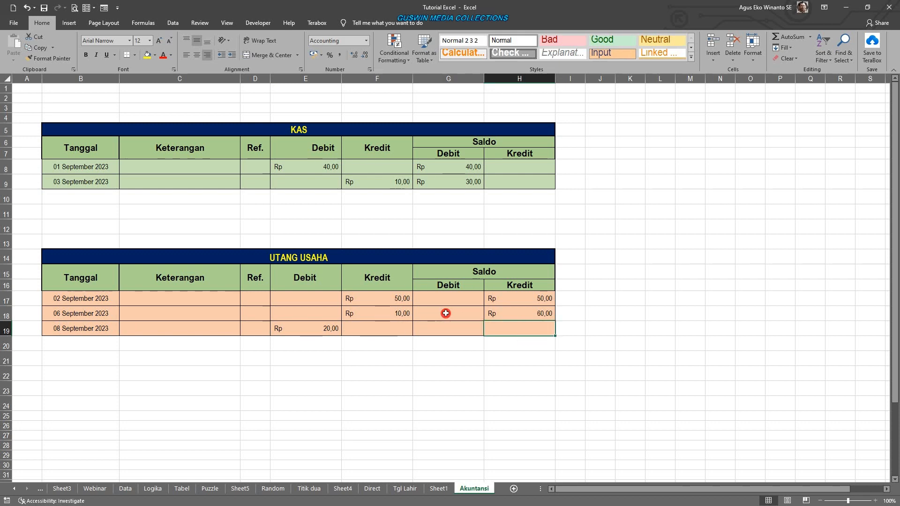
mouse_move(431, 313)
mouse_down()
mouse_move(513, 308)
mouse_move(552, 335)
mouse_up()
click(522, 388)
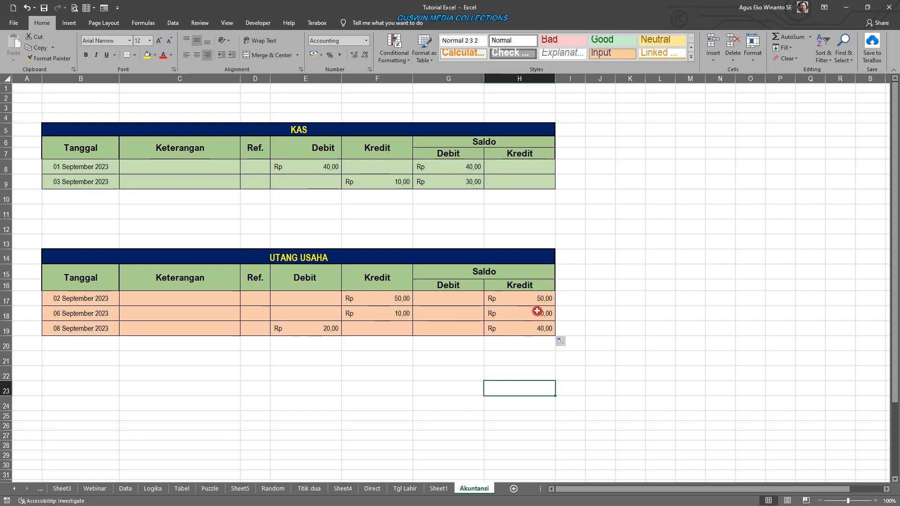
click(577, 337)
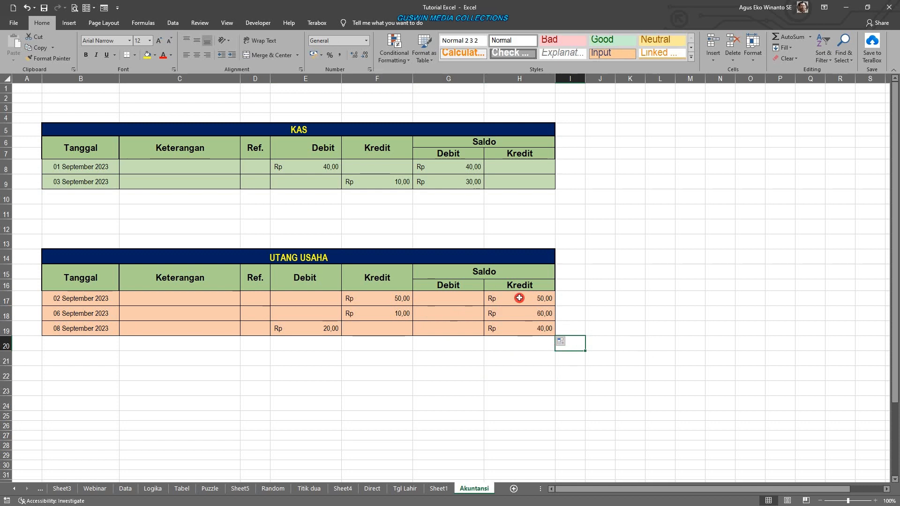
- Fill the Saldo Kredit formulas of H17:H19 in the UTANG USAHA ledger down to row 25
drag(521, 301, 556, 418)
click(624, 405)
click(538, 393)
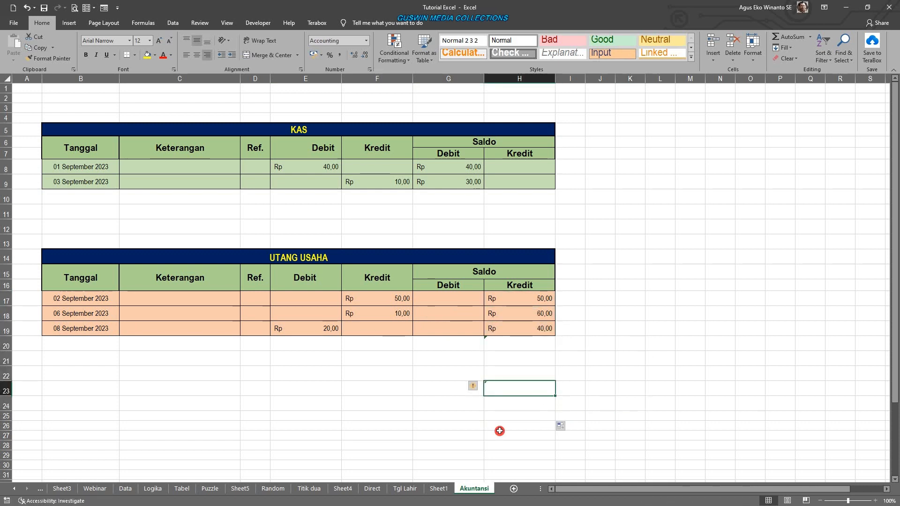
click(634, 377)
click(635, 385)
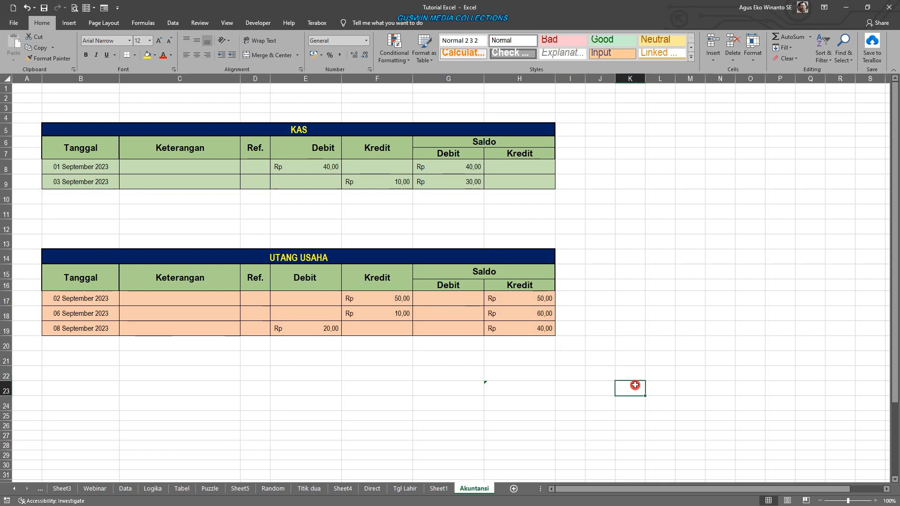
click(766, 270)
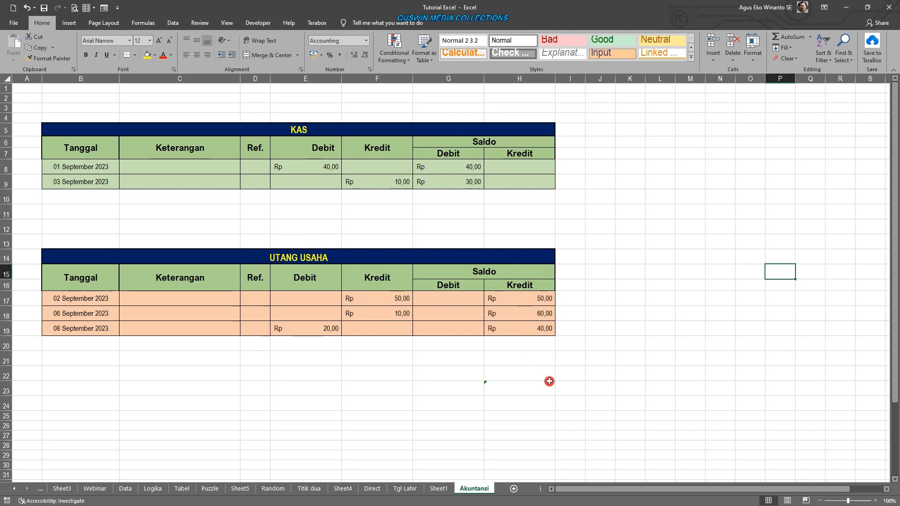
- Switch to the JU-BB-NS Ver 2.1 workbook and open its journal answer sheet from the Kumpulan Buku Besar sheet
mouse_move(600, 503)
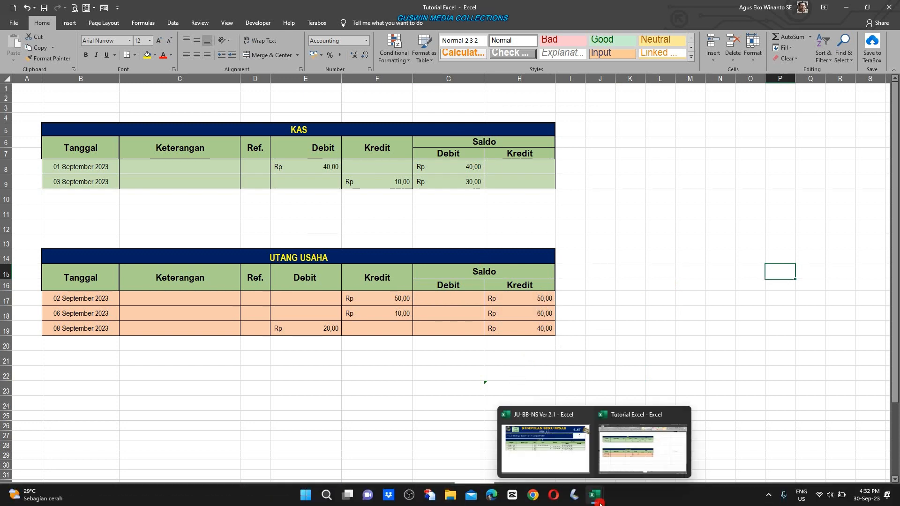
click(545, 449)
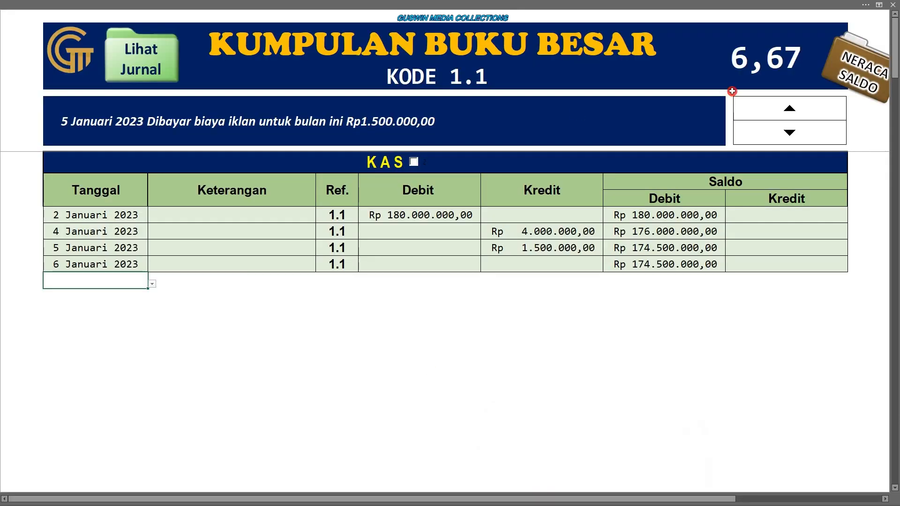
click(142, 80)
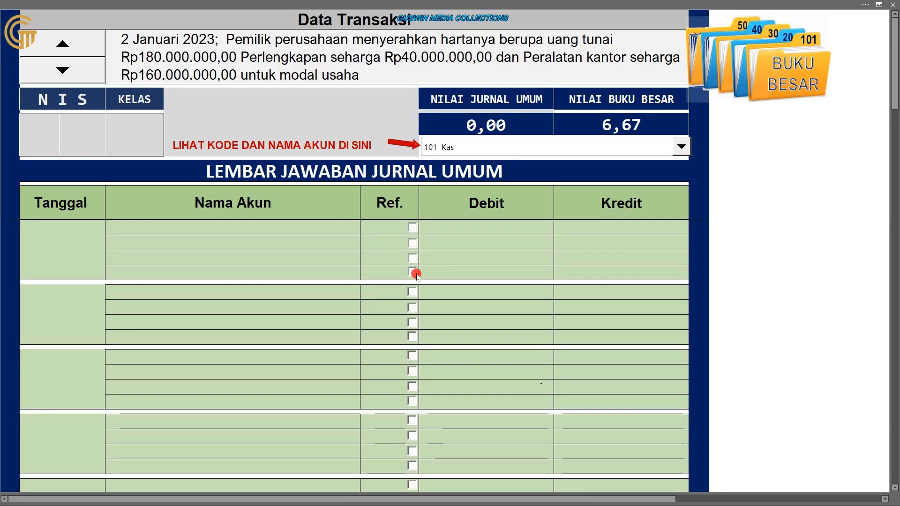
- Tick the first two Ref. check boxes of the Jurnal Umum answer sheet and clear them again
click(412, 229)
click(413, 241)
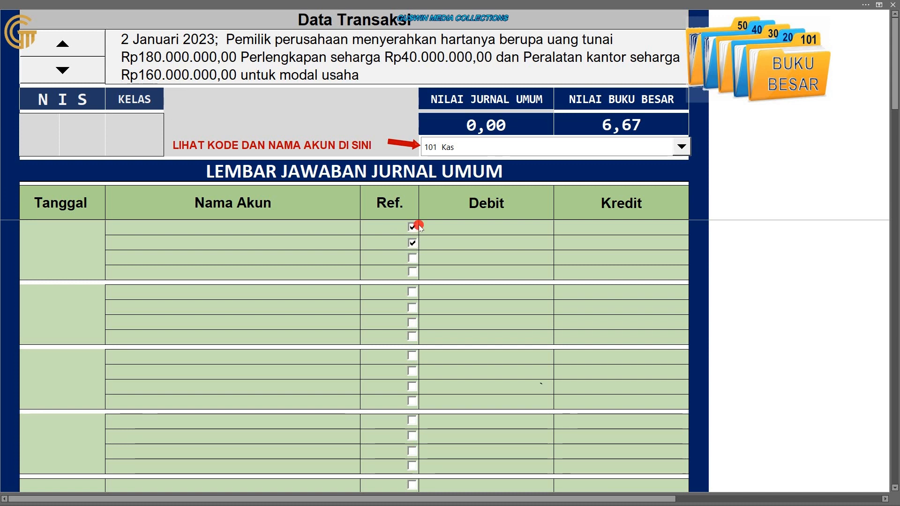
click(414, 242)
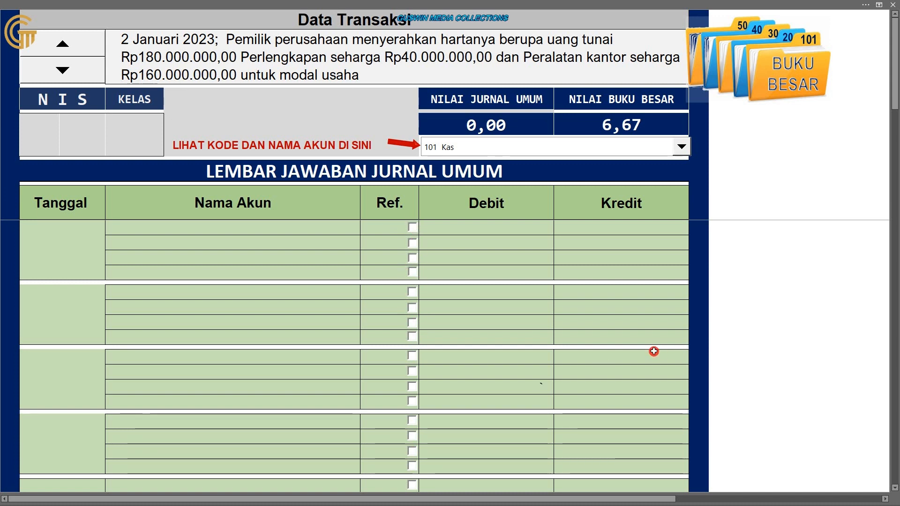